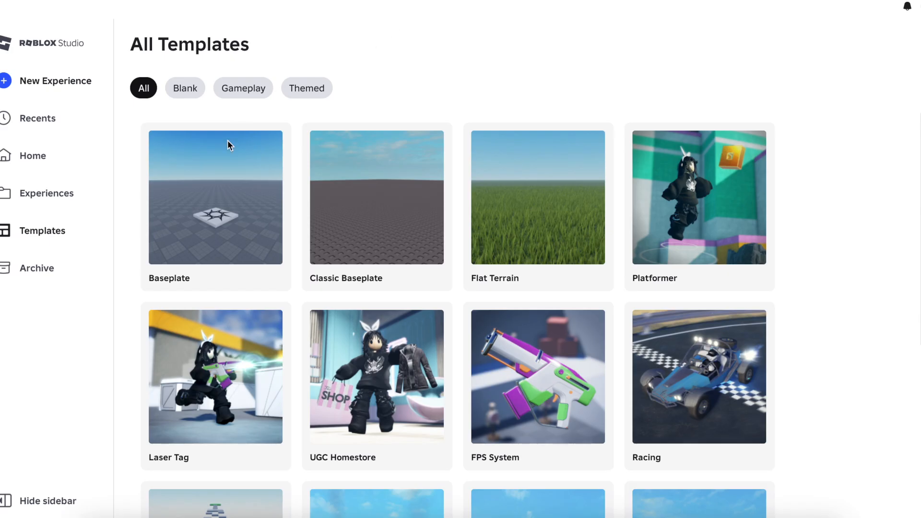
# - Create a new place from the Baseplate template and open the Load Character plugin
pyautogui.click(191, 204)
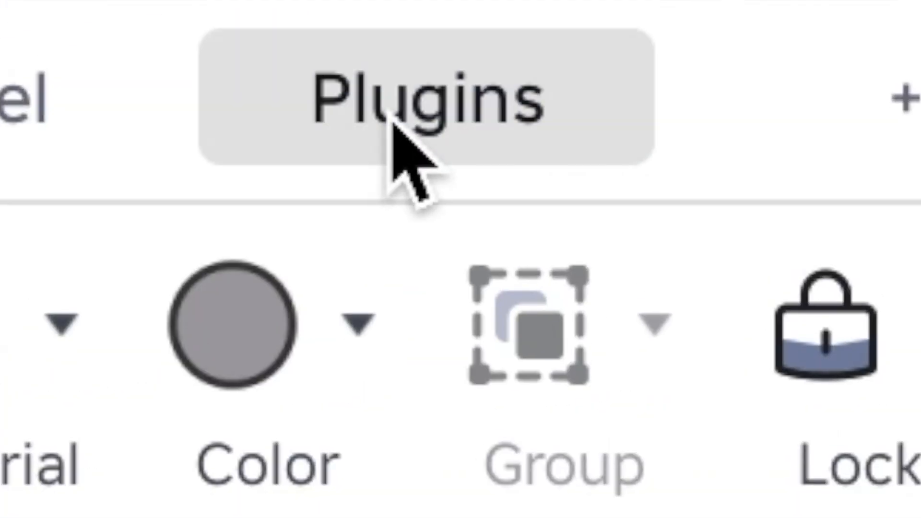
pyautogui.click(392, 120)
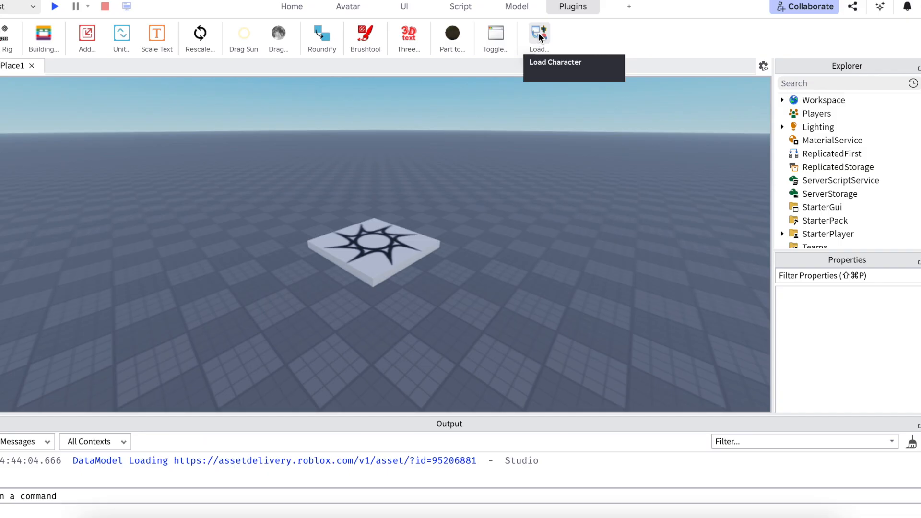
pyautogui.click(536, 35)
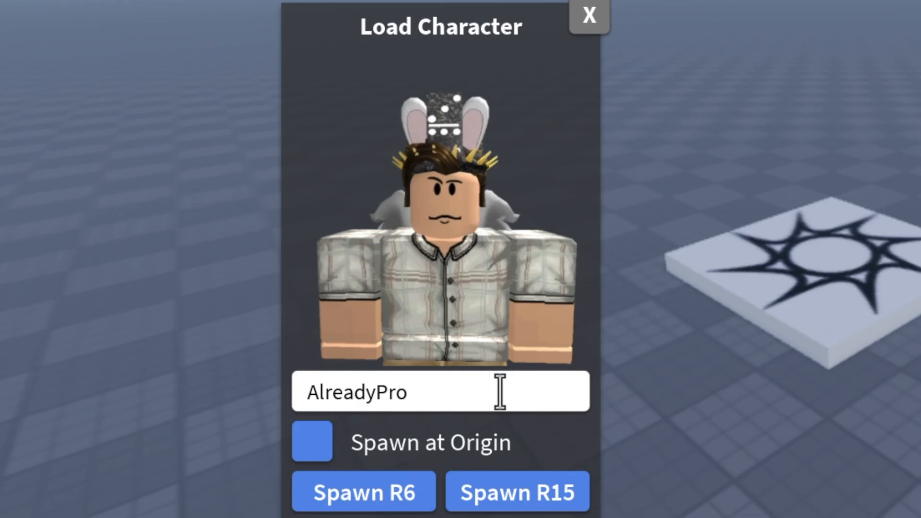
# - Enter the Roblox username to load, spawn that avatar as an R6 character, and close the Load Character window
pyautogui.moveTo(500, 392); pyautogui.dragTo(209, 379)
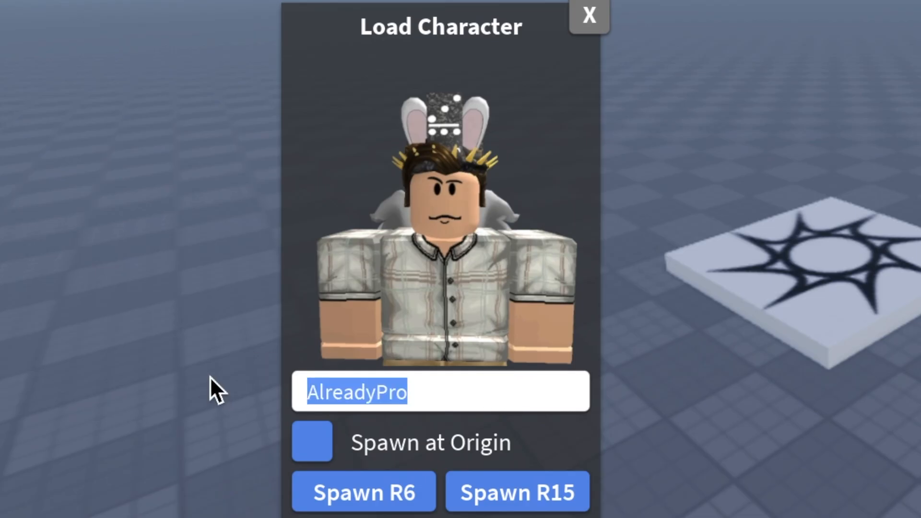
pyautogui.write('qu')
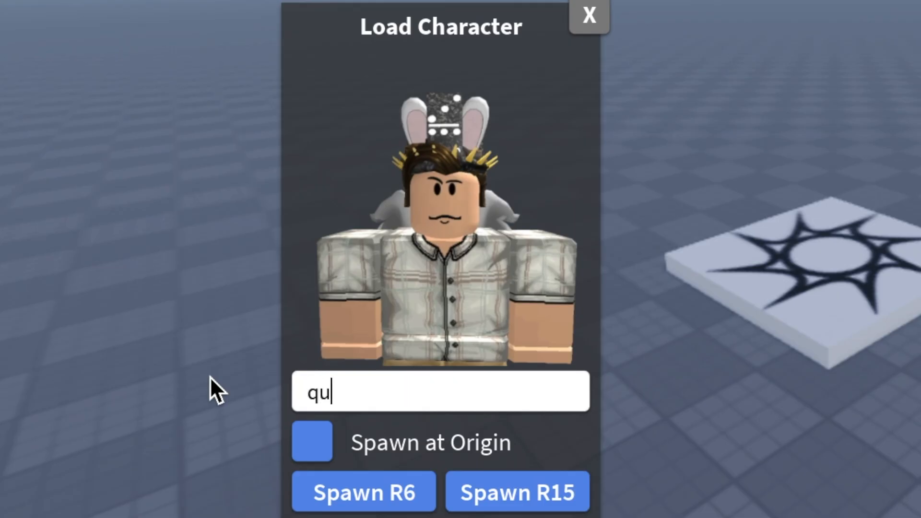
pyautogui.write('eenK')
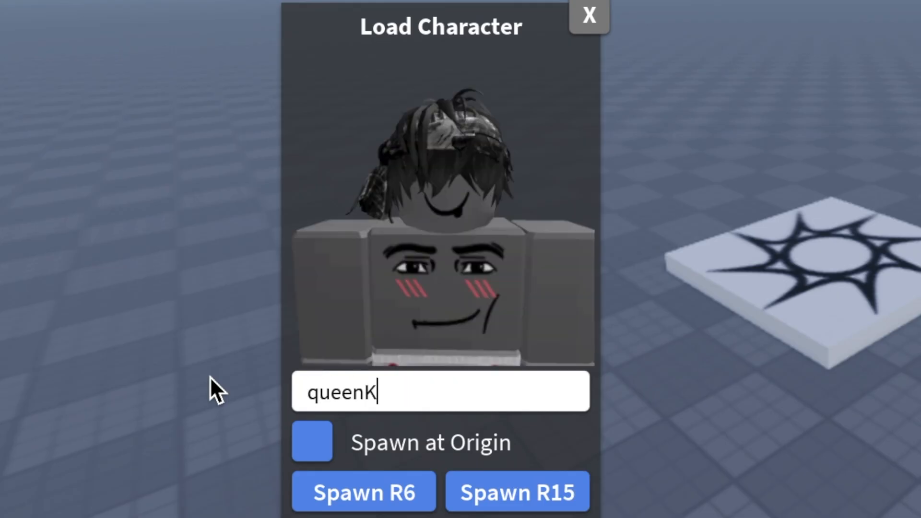
pyautogui.write('iyaii')
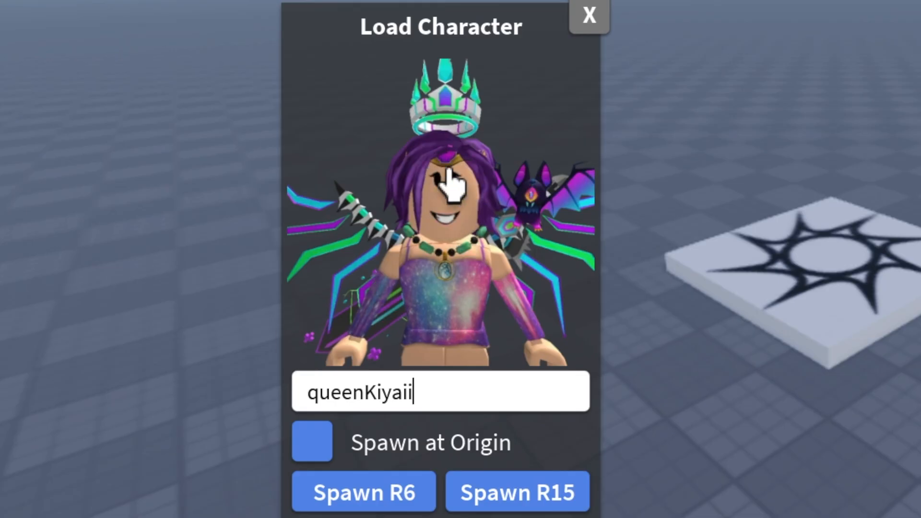
pyautogui.click(365, 492)
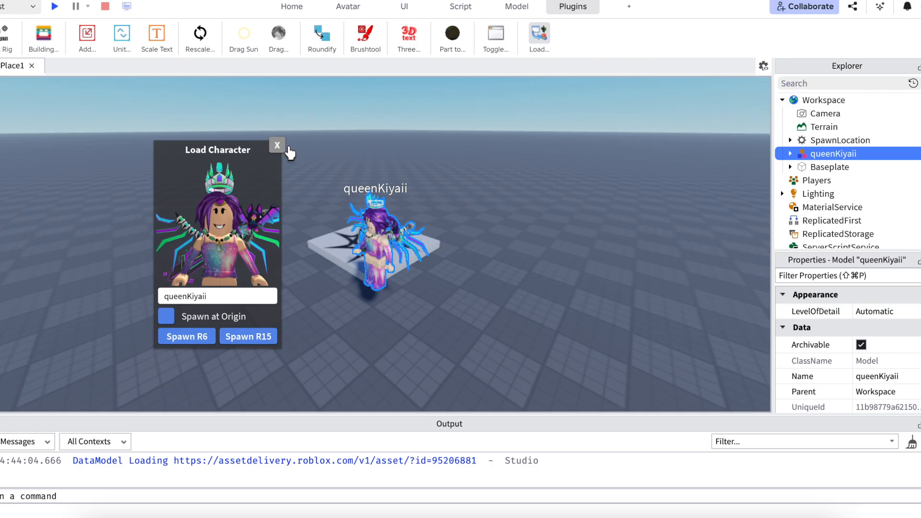
pyautogui.click(590, 15)
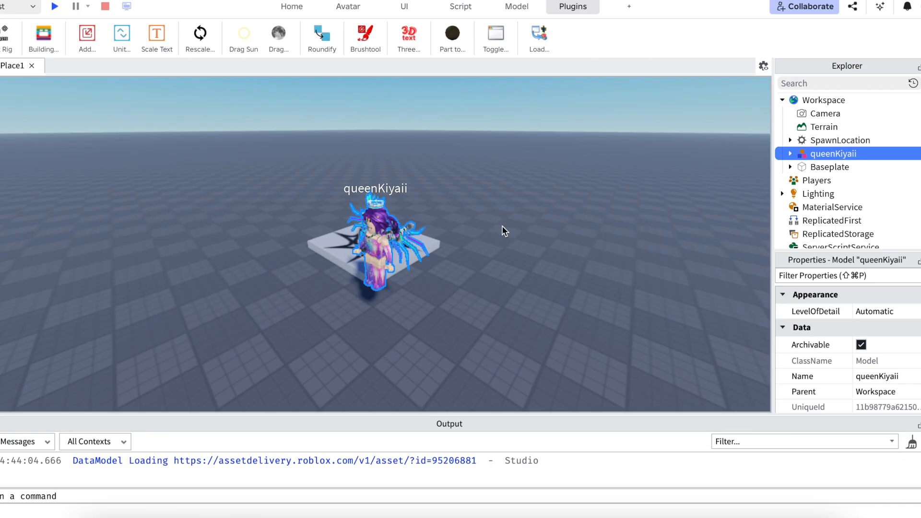
# - Delete the DJ's Sword and FeyShoulderAccessory accessories from the spawned character model
pyautogui.moveTo(499, 231); pyautogui.dragTo(502, 226, button='right')
pyautogui.press('w')
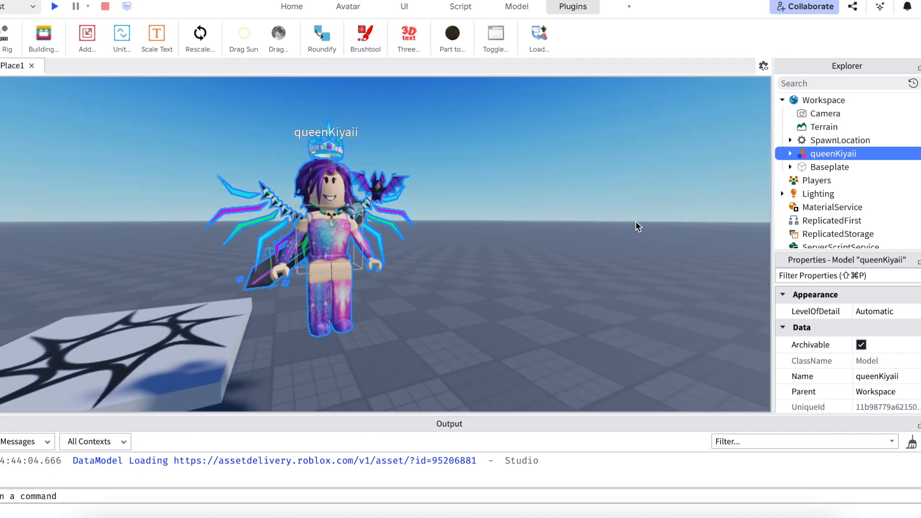
pyautogui.moveTo(636, 221); pyautogui.dragTo(638, 221, button='right')
pyautogui.scroll(5, 637, 221)
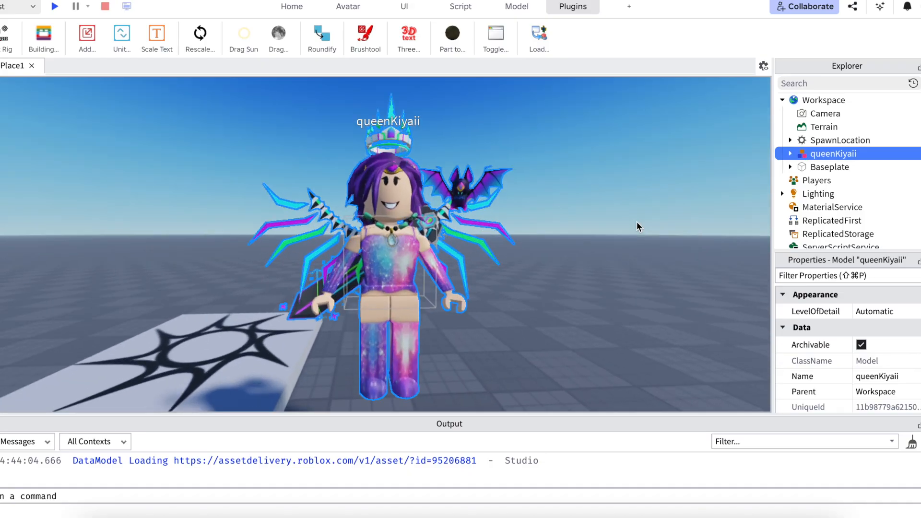
pyautogui.scroll(-3, 637, 220)
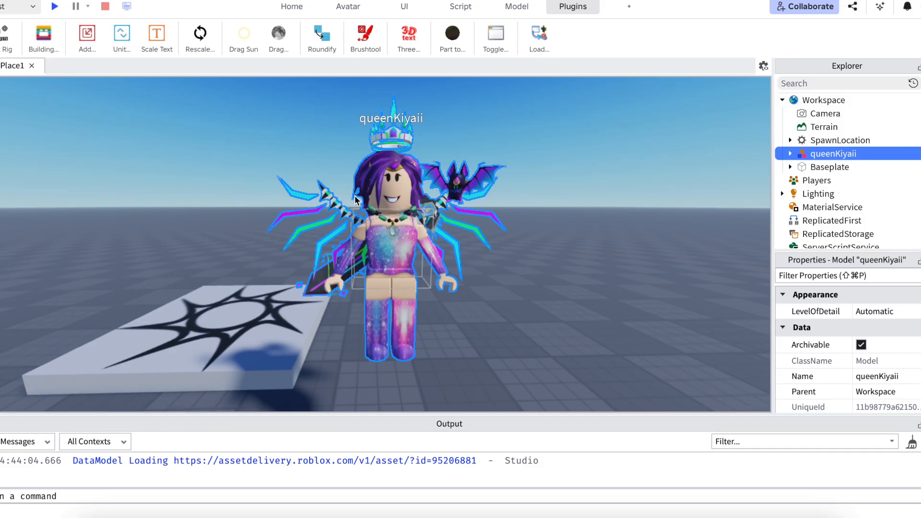
pyautogui.click(792, 153)
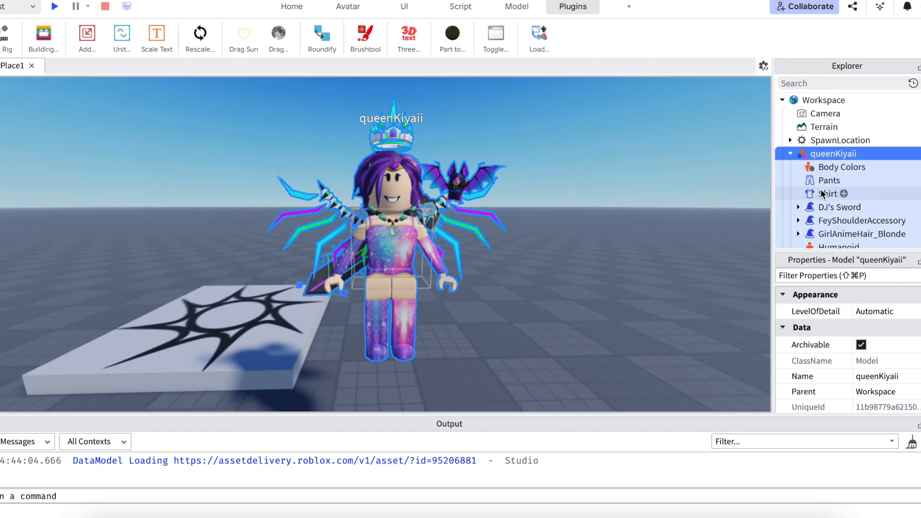
pyautogui.click(824, 207)
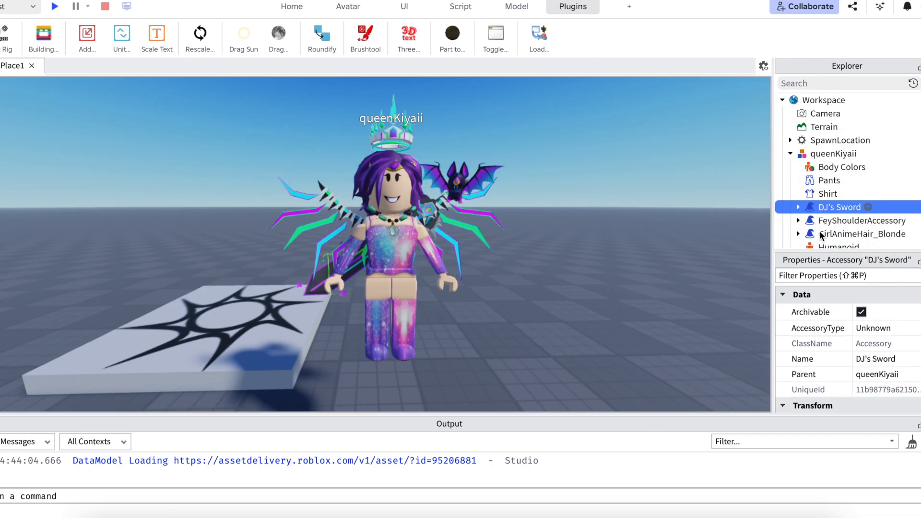
pyautogui.keyDown('shift'); pyautogui.click(824, 222); pyautogui.keyUp('shift')
pyautogui.press('Delete')
# - Delete the character's other accessories, including the crown and Winner's Wings 2.0, keeping only the GirlAnimeHair_Blonde hair
pyautogui.scroll(-2, 824, 222)
pyautogui.click(827, 192)
pyautogui.keyDown('shift'); pyautogui.click(828, 245); pyautogui.keyUp('shift')
pyautogui.press('Delete')
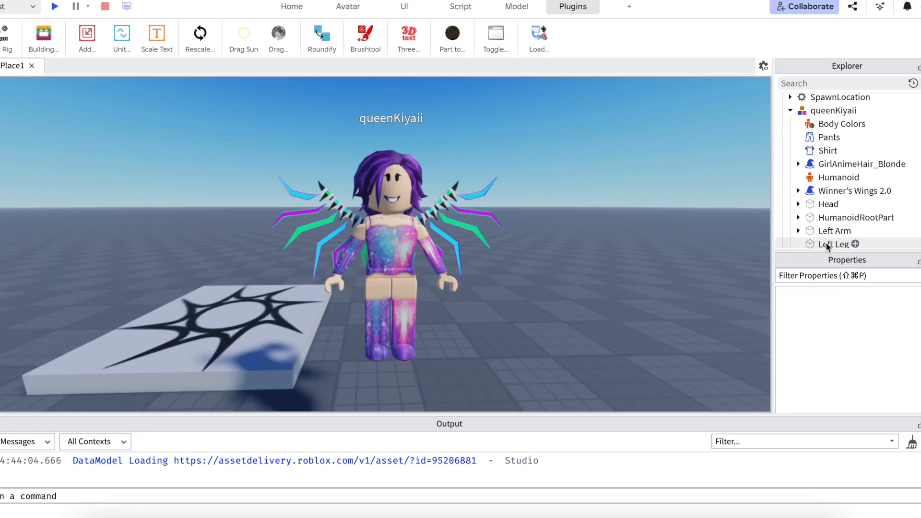
pyautogui.scroll(-1, 826, 230)
pyautogui.click(827, 178)
pyautogui.press('Delete')
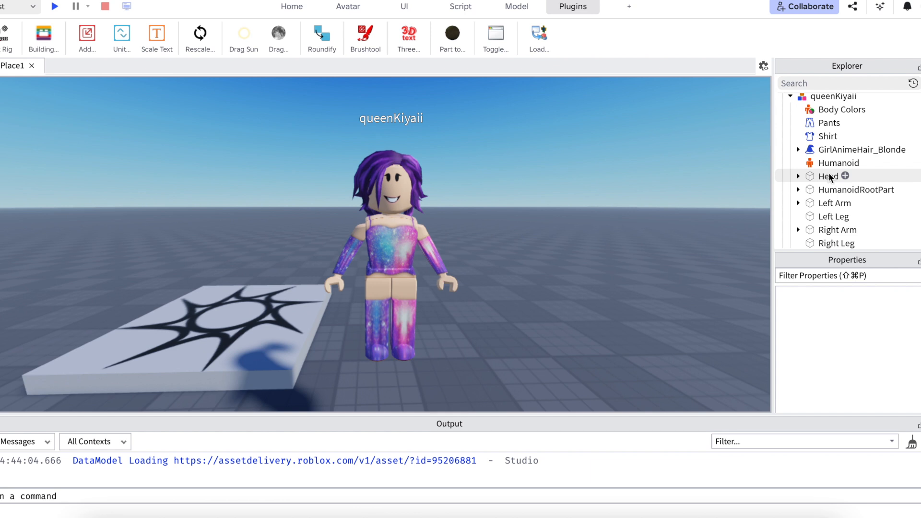
# - Start an Obj export of everything in the character model from Body Colors to the last CharacterMesh, excluding GirlAnimeHair_Blonde
pyautogui.click(830, 112)
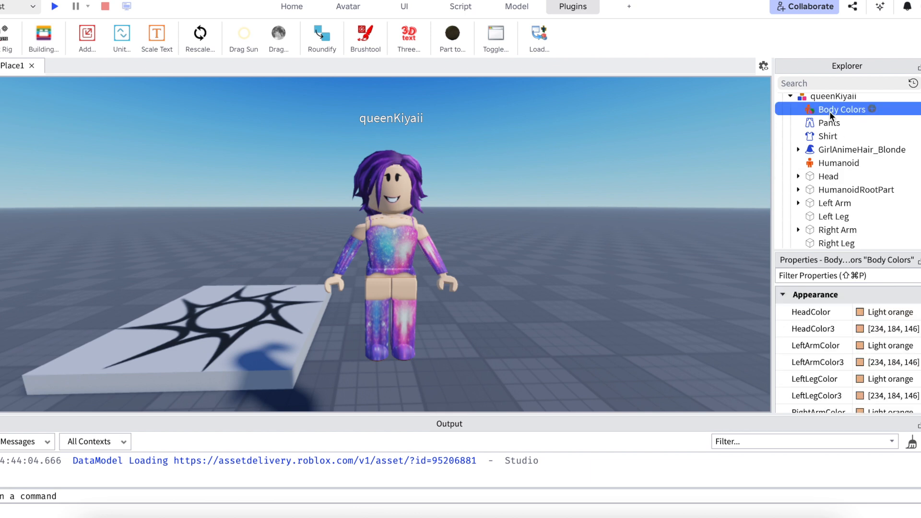
pyautogui.scroll(1, 830, 112)
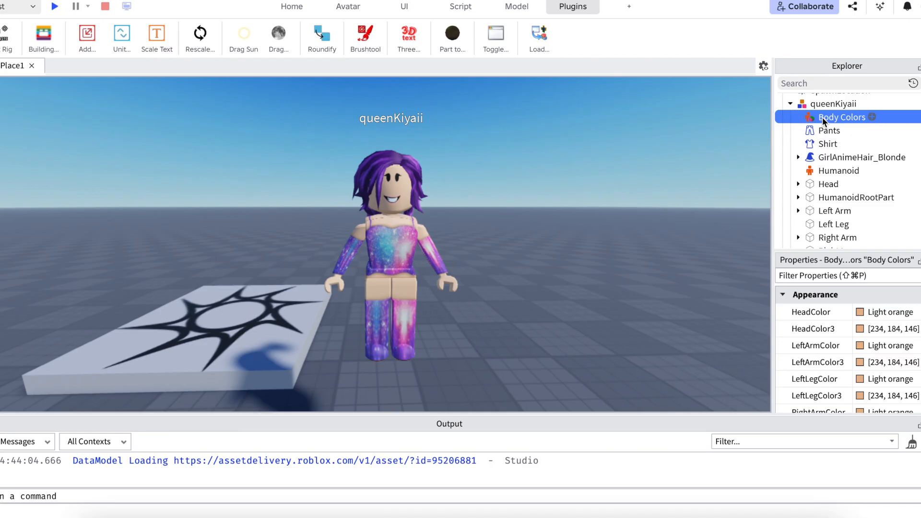
pyautogui.scroll(-4, 822, 117)
pyautogui.scroll(-4, 822, 117)
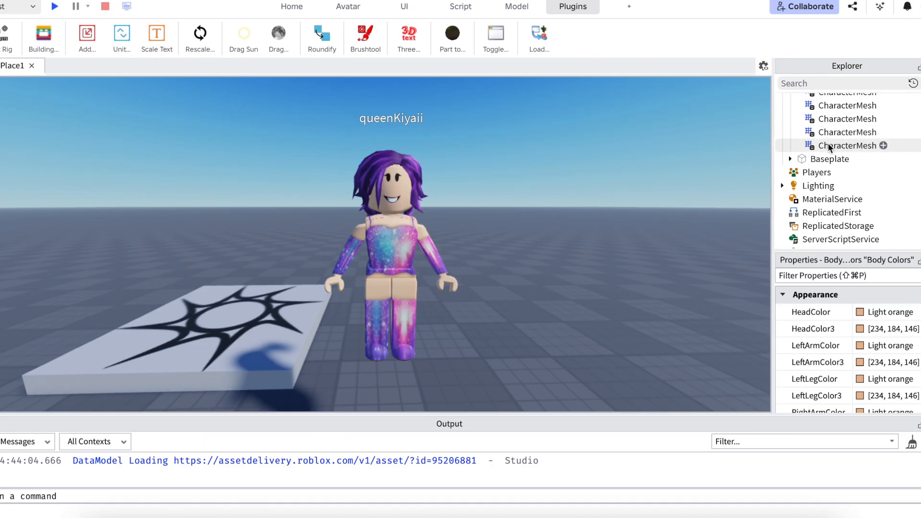
pyautogui.keyDown('shift'); pyautogui.click(828, 145); pyautogui.keyUp('shift')
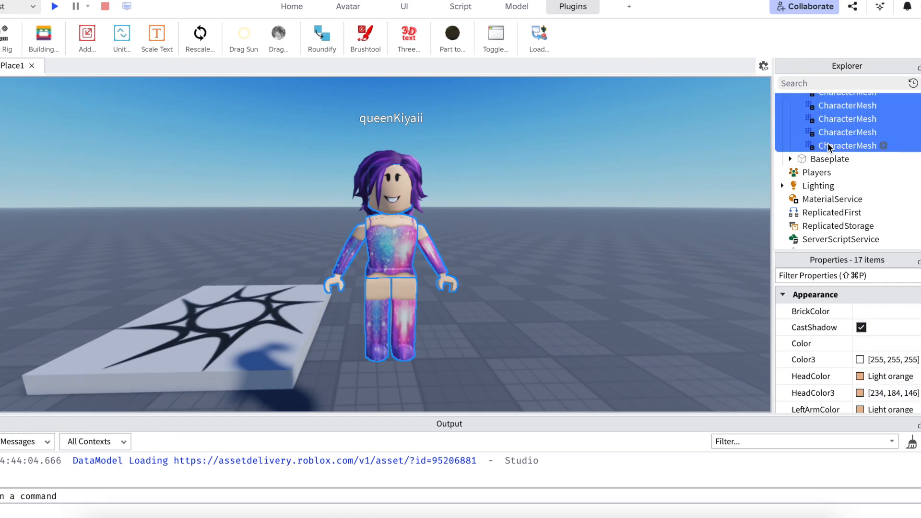
pyautogui.scroll(5, 828, 145)
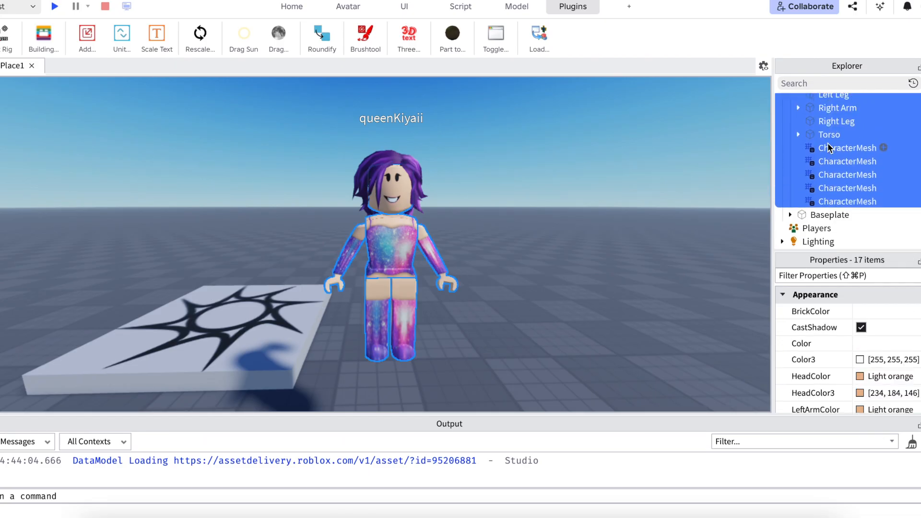
pyautogui.scroll(5, 829, 146)
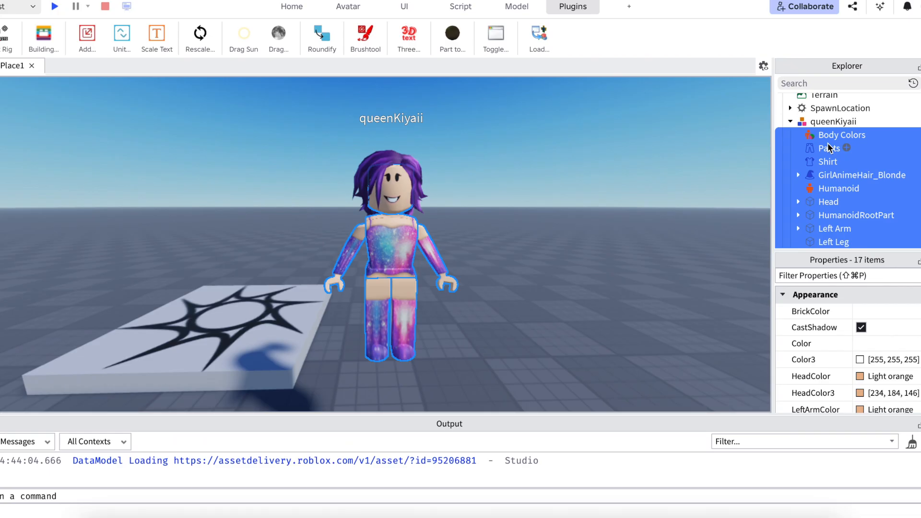
pyautogui.keyDown('super'); pyautogui.click(834, 175); pyautogui.keyUp('super')
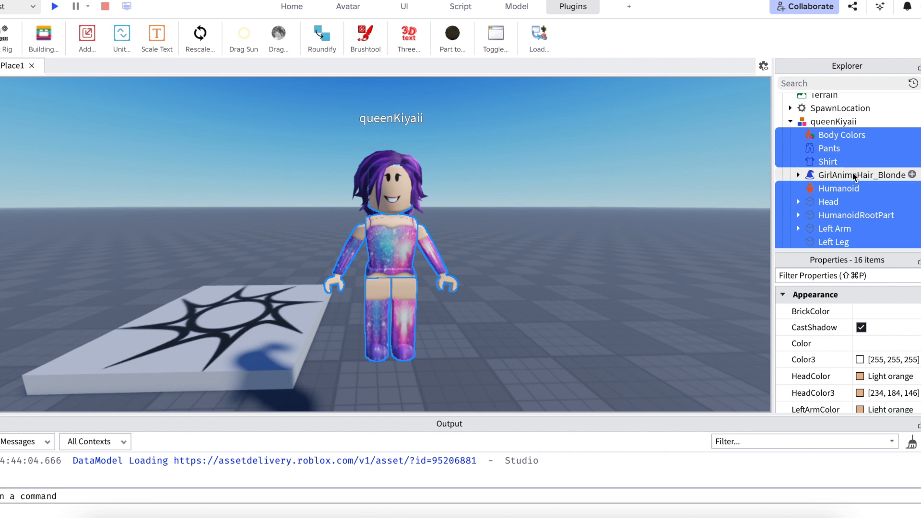
pyautogui.rightClick(833, 212)
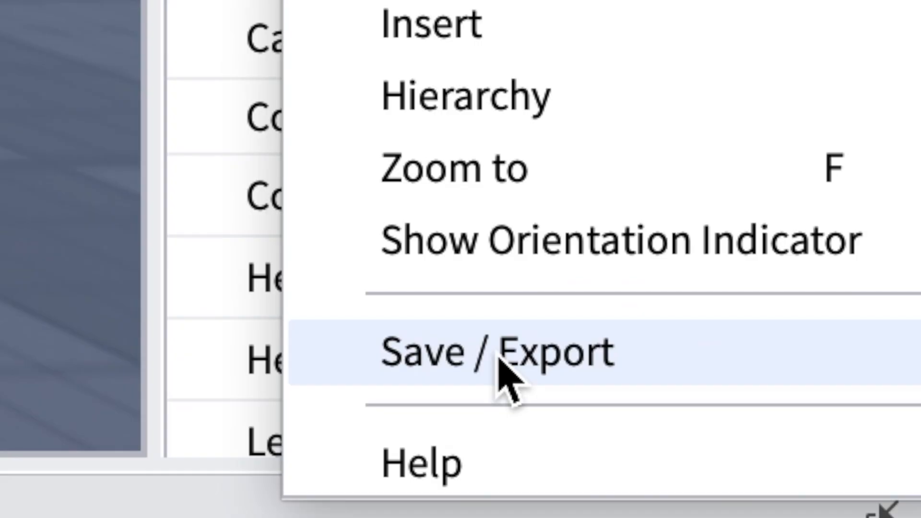
pyautogui.moveTo(499, 357)
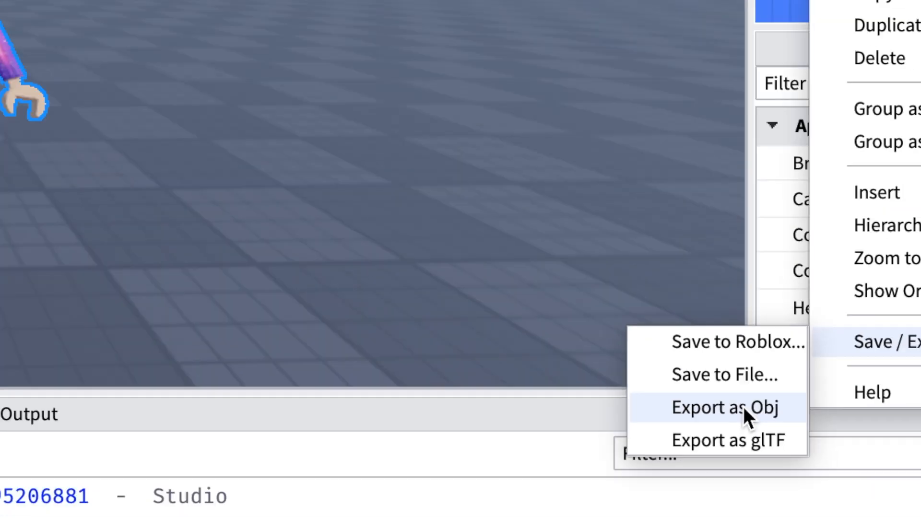
pyautogui.click(655, 365)
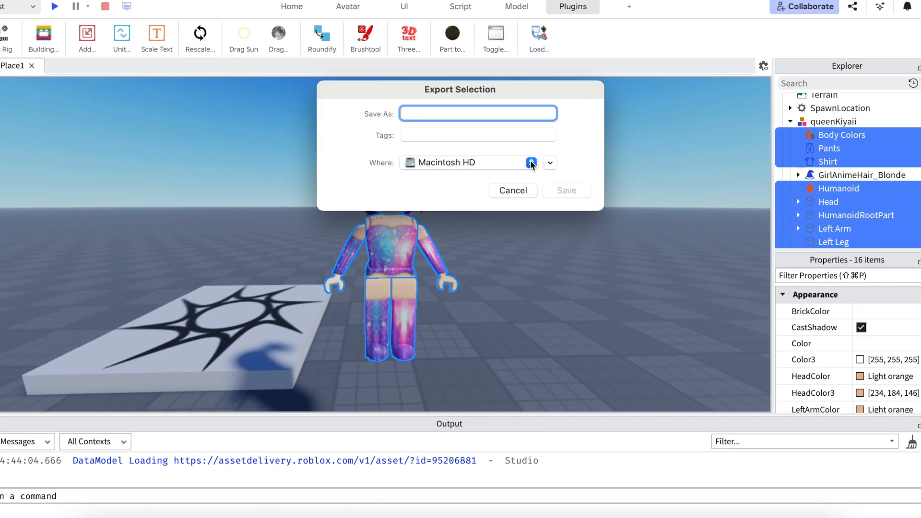
# - Save the exported body to the Desktop under the name queenKiyaModel and clear the selection
pyautogui.click(531, 163)
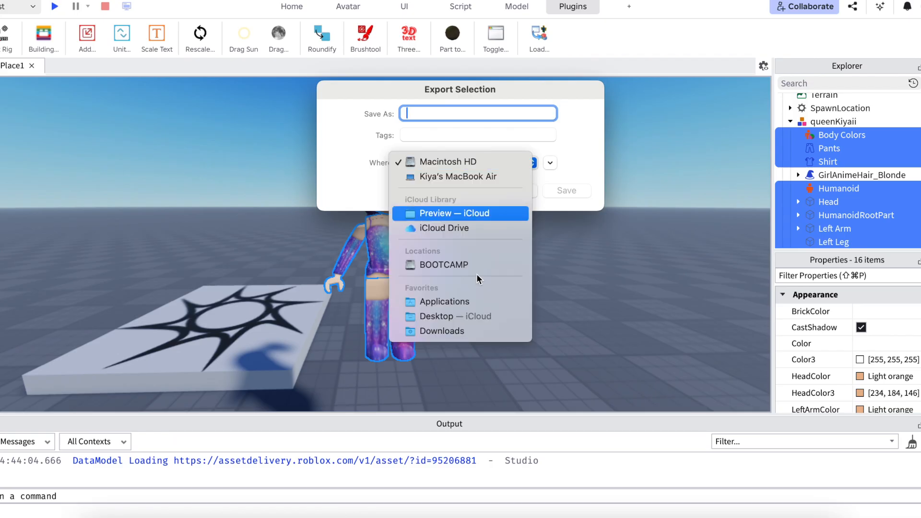
pyautogui.click(456, 316)
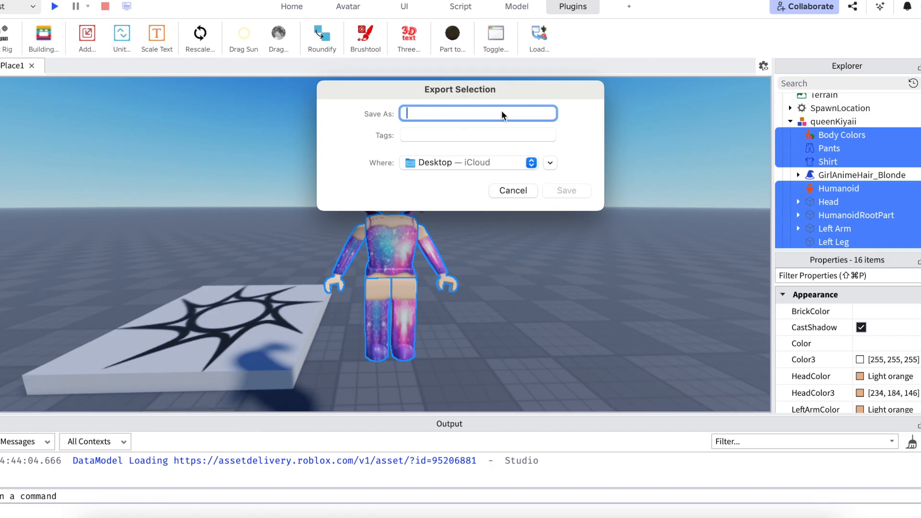
pyautogui.write('queenKlya')
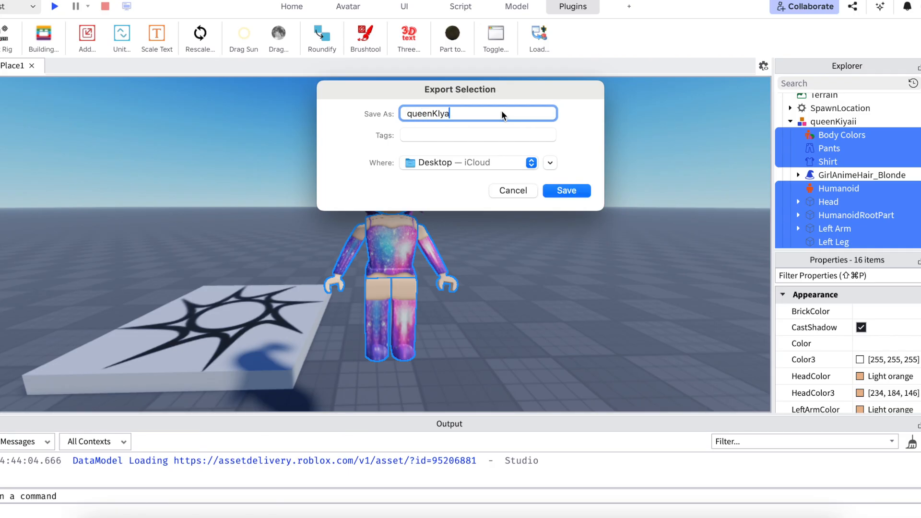
pyautogui.write('Model')
pyautogui.click(444, 115)
pyautogui.press('BackSpace')
pyautogui.write('i')
pyautogui.click(580, 190)
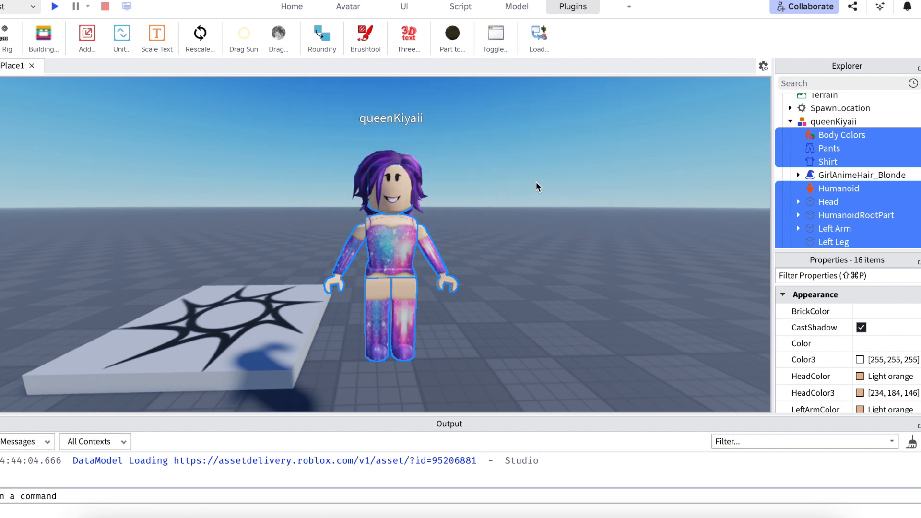
pyautogui.click(557, 166)
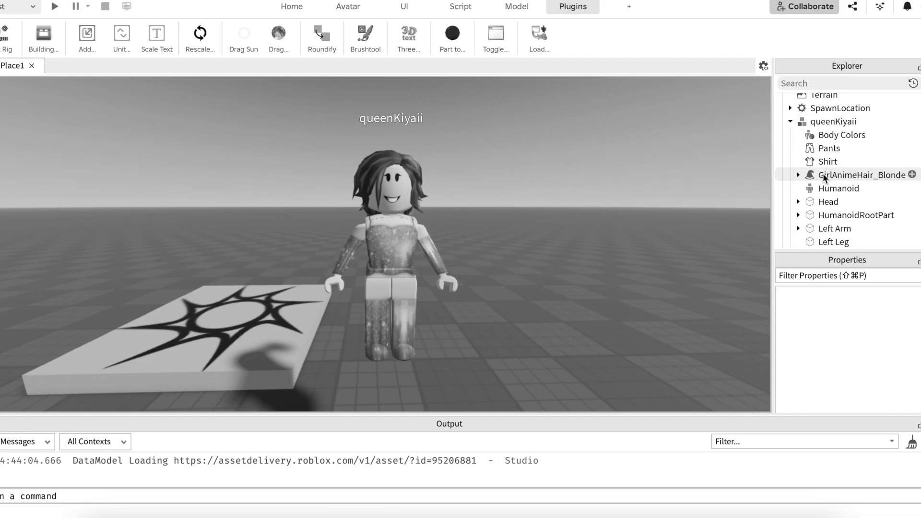
# - Export GirlAnimeHair_Blonde as an Obj named queenKiyaHair on the Desktop, and quit Roblox Studio without saving Place1
pyautogui.click(830, 175)
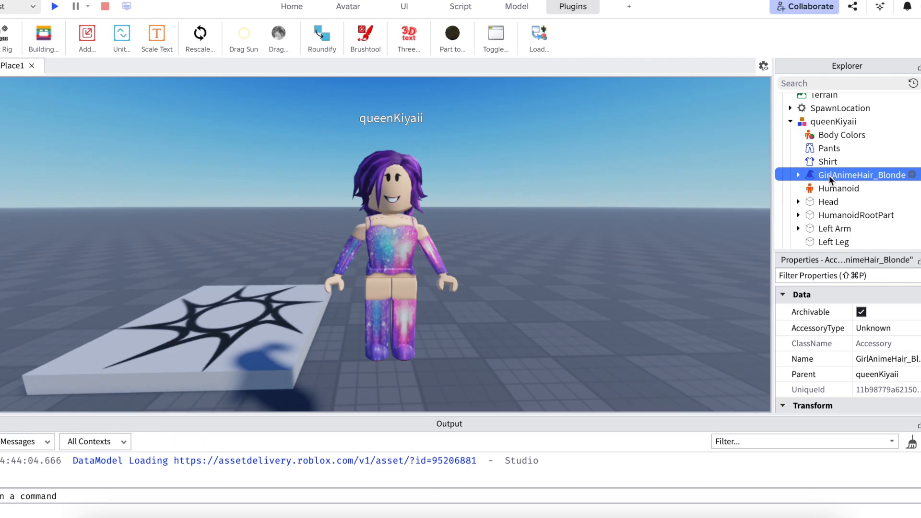
pyautogui.rightClick(829, 175)
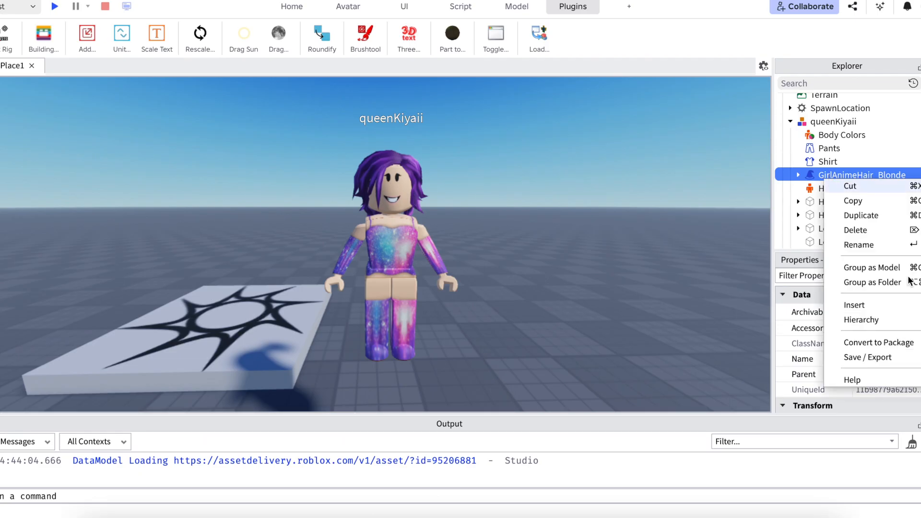
pyautogui.moveTo(865, 358)
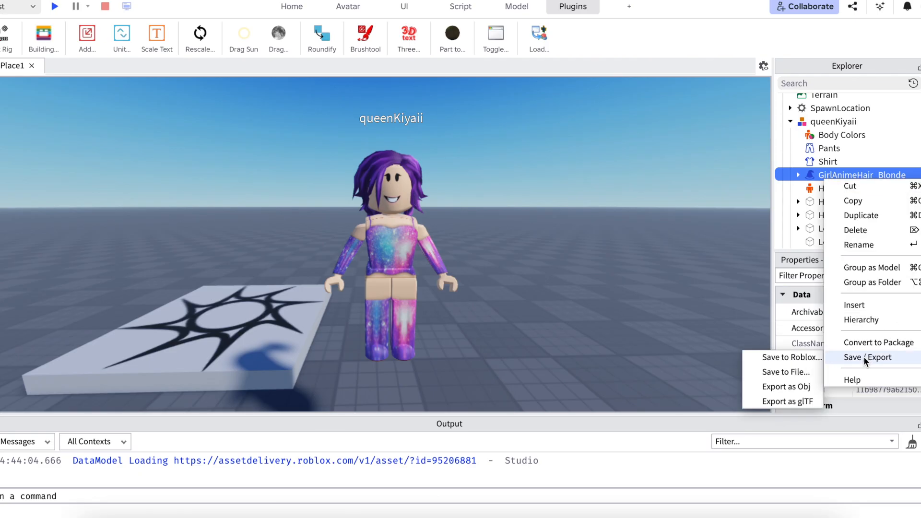
pyautogui.click(783, 388)
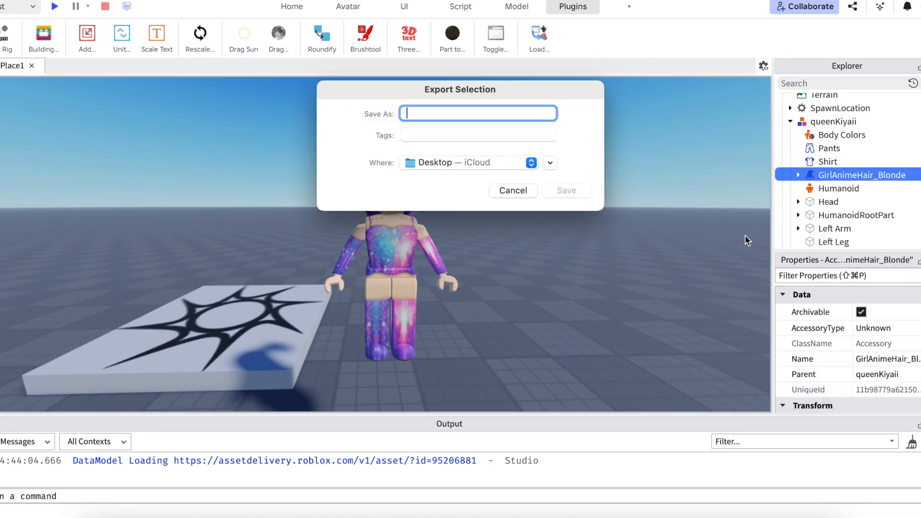
pyautogui.write('queenKiyaHair')
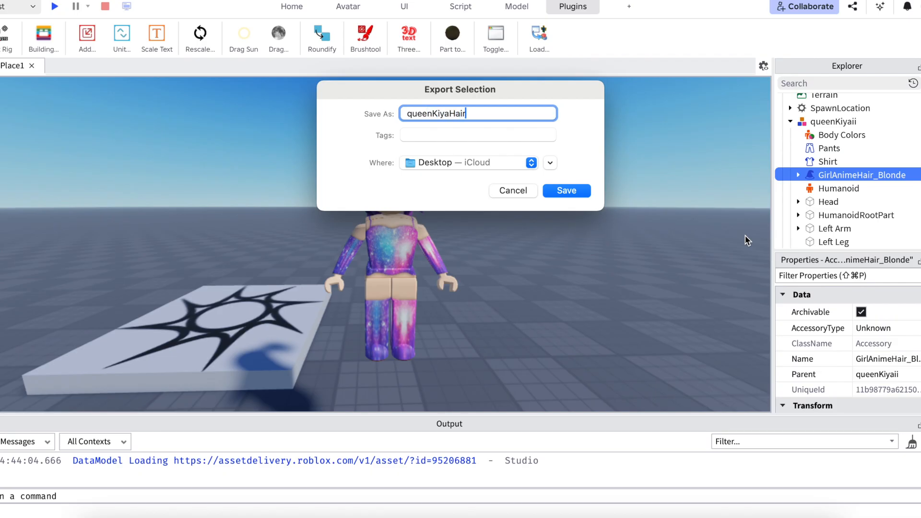
pyautogui.click(576, 189)
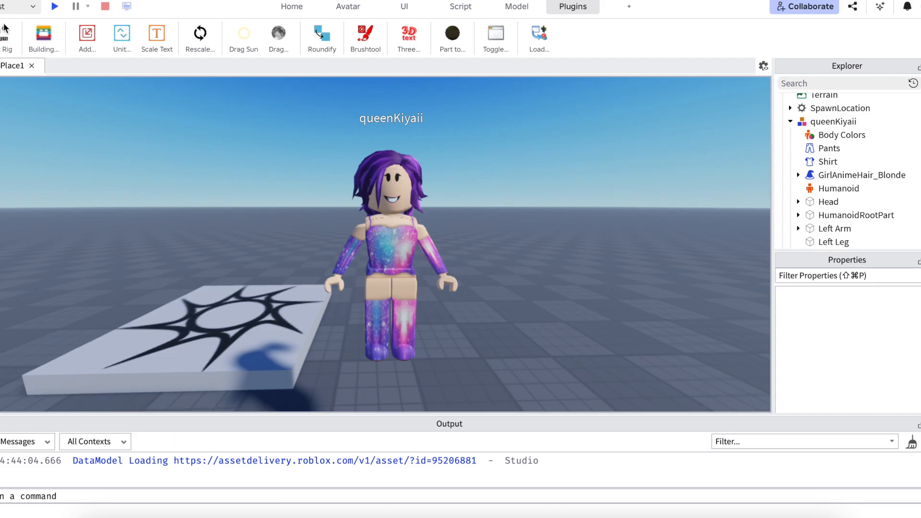
pyautogui.press('super+q')
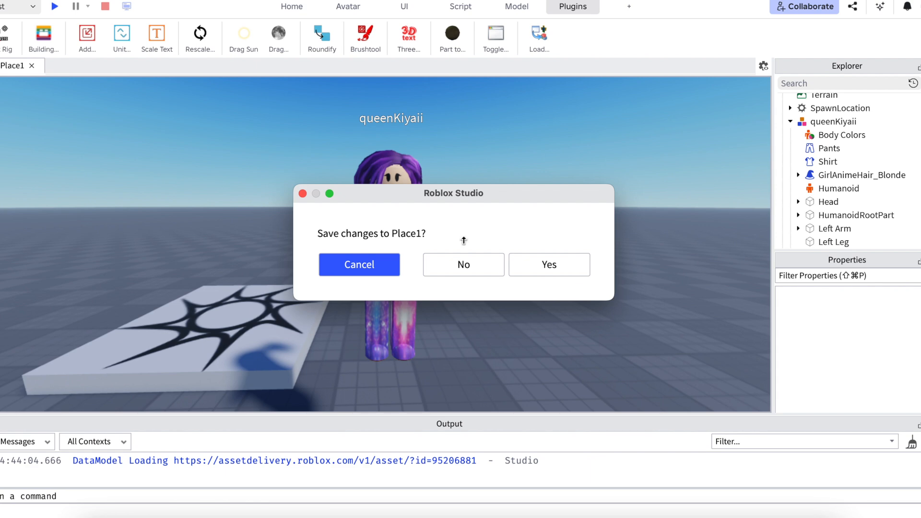
pyautogui.click(462, 265)
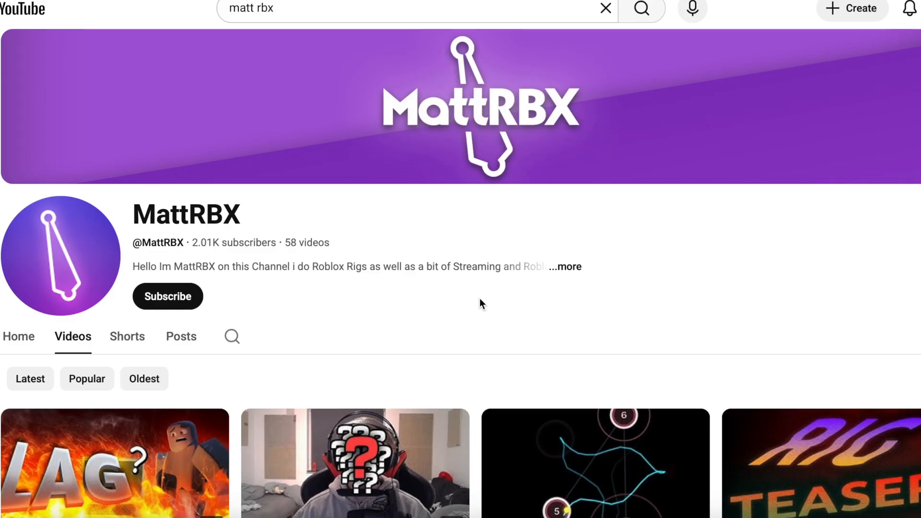
# - Find the Roblox Woman Rig || Blender video on the MattRBX channel and open its Mediafire download link
pyautogui.scroll(-20, 480, 300)
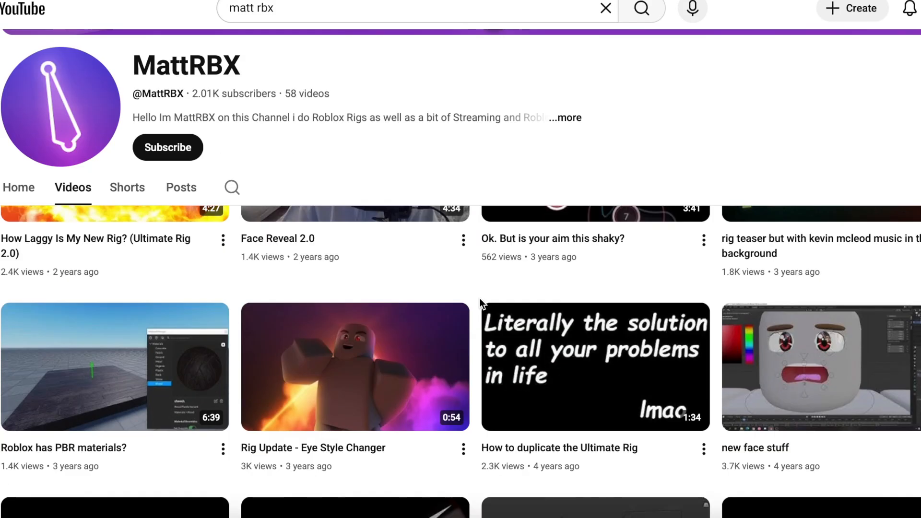
pyautogui.scroll(-10, 480, 299)
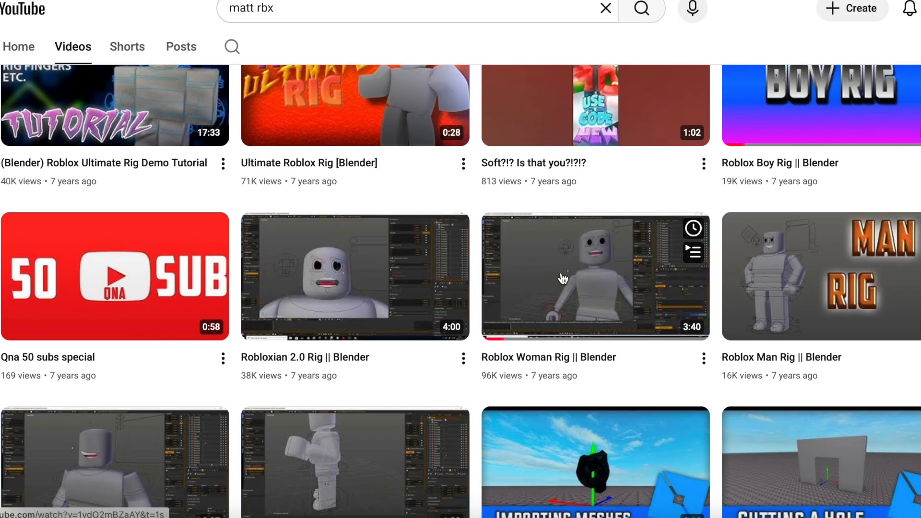
pyautogui.click(588, 266)
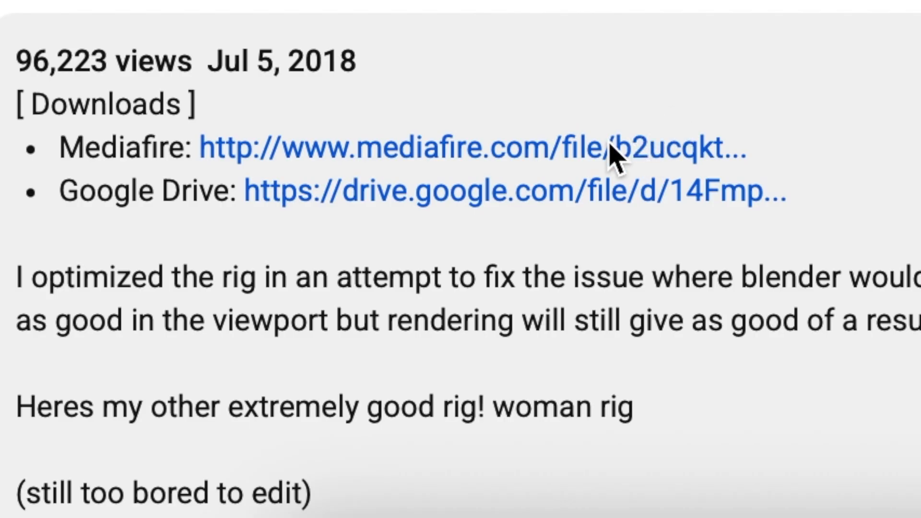
pyautogui.click(520, 162)
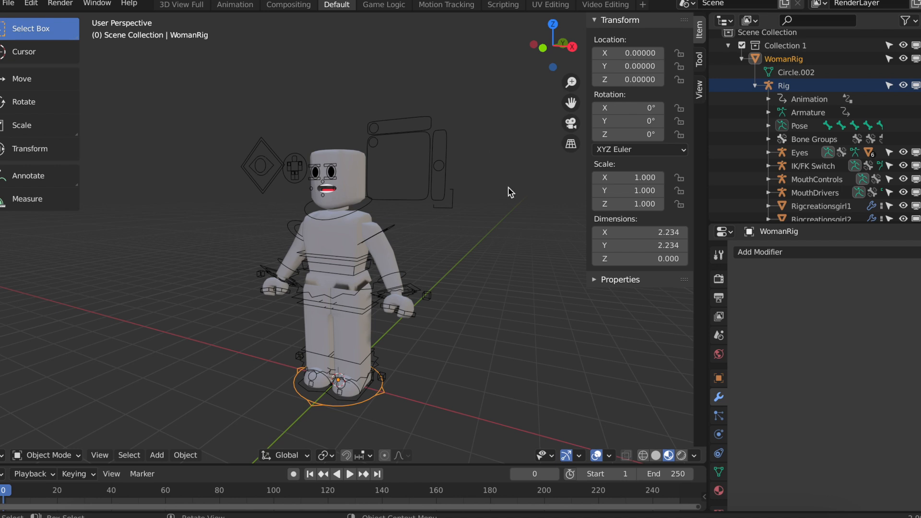
# - Delete the WomanRig's head together with its eyes, mouth, tongue and surrounding face controls
pyautogui.hotkey('shift', '`')
pyautogui.press('w')
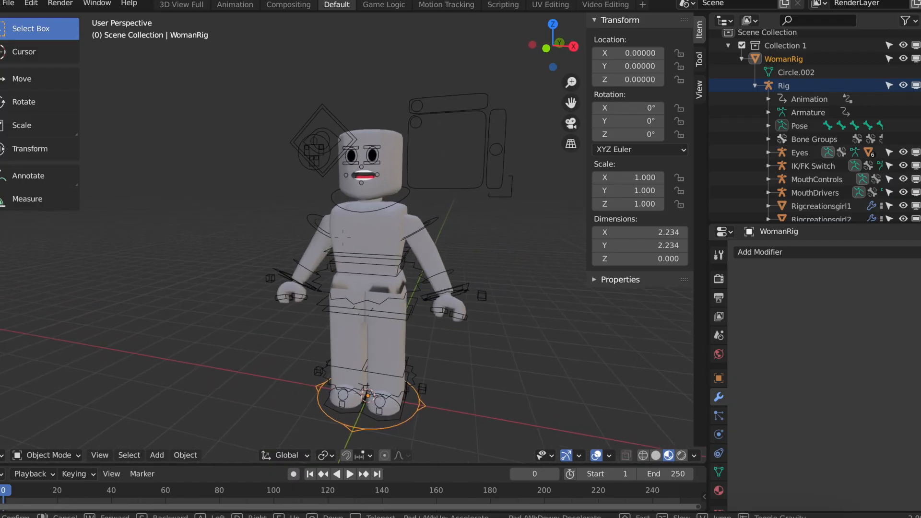
pyautogui.press('w')
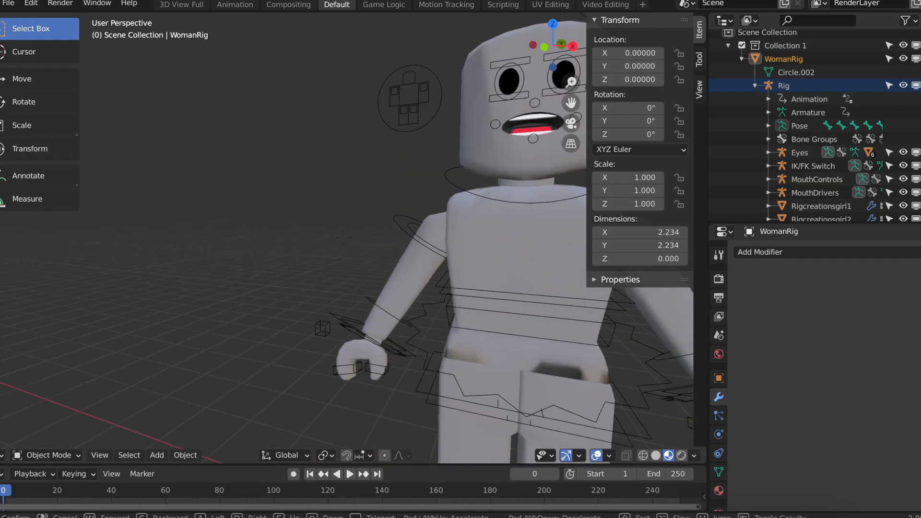
pyautogui.press('w')
pyautogui.press('s')
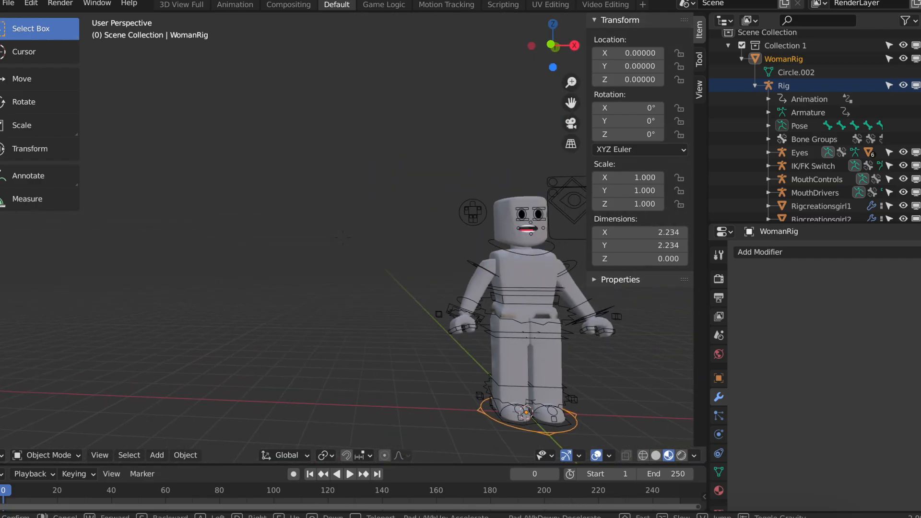
pyautogui.press('d')
pyautogui.press('w')
pyautogui.click(342, 237)
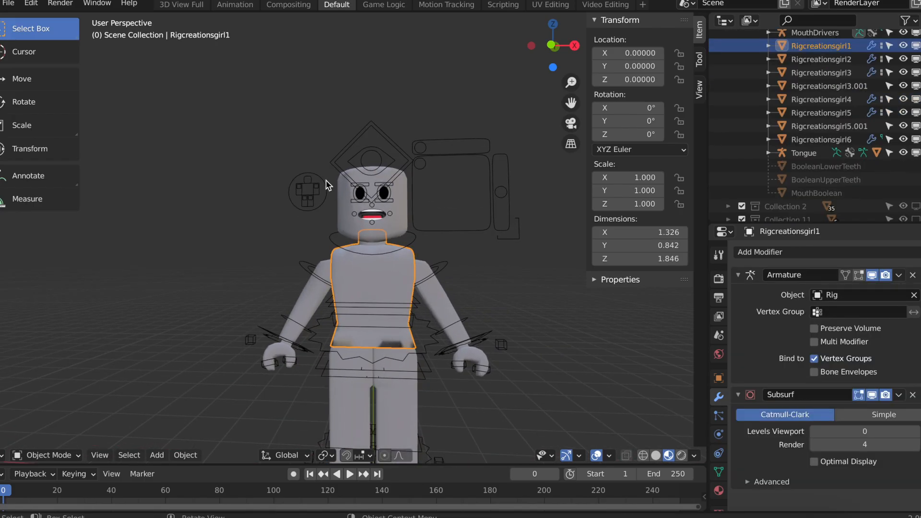
pyautogui.moveTo(334, 178); pyautogui.dragTo(358, 196)
pyautogui.moveTo(396, 220); pyautogui.dragTo(410, 234)
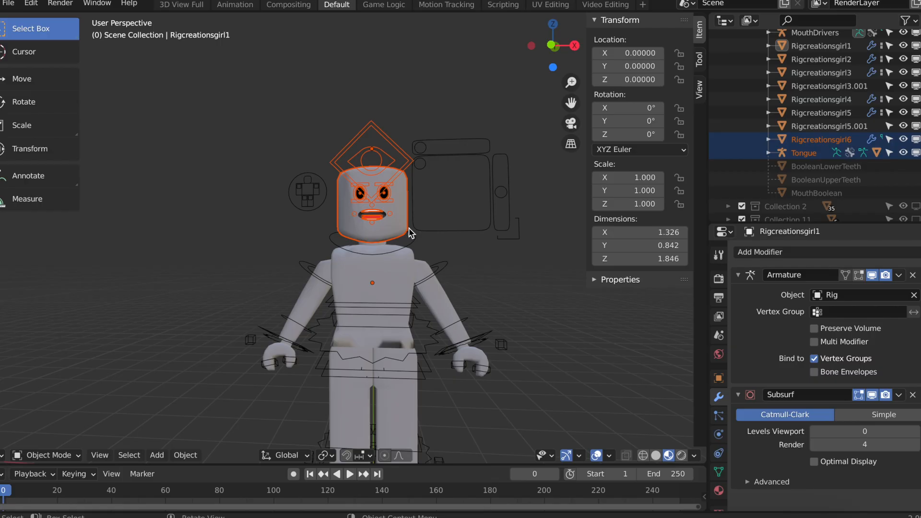
pyautogui.press('x')
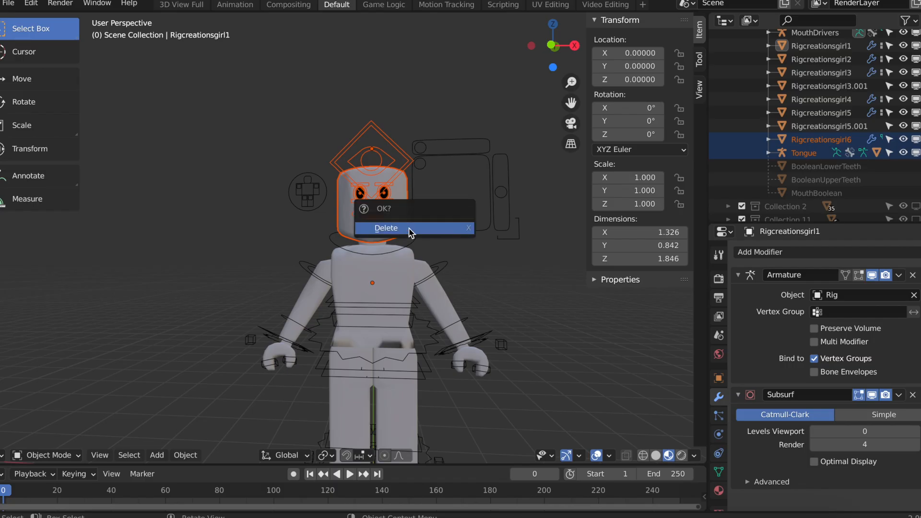
pyautogui.click(410, 230)
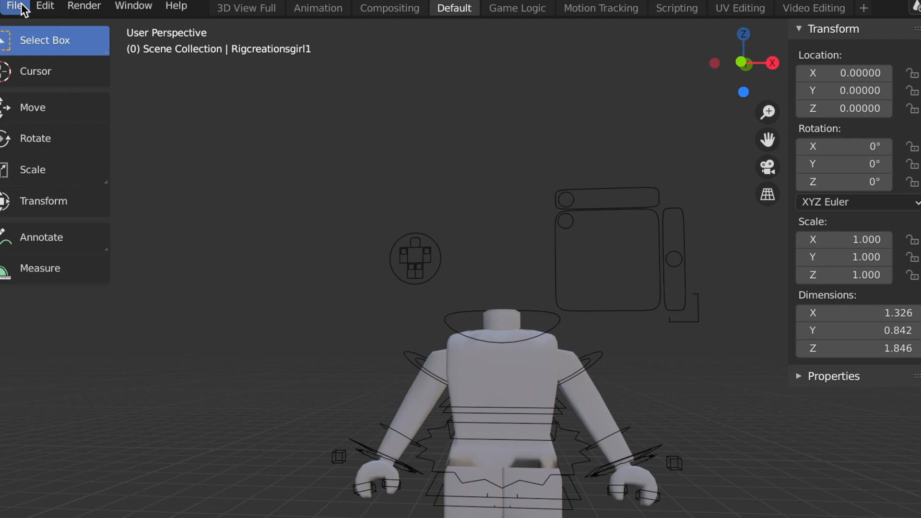
# - Import queenKiyaModel.obj from the Desktop as Wavefront geometry with Split by Group enabled
pyautogui.click(12, 3)
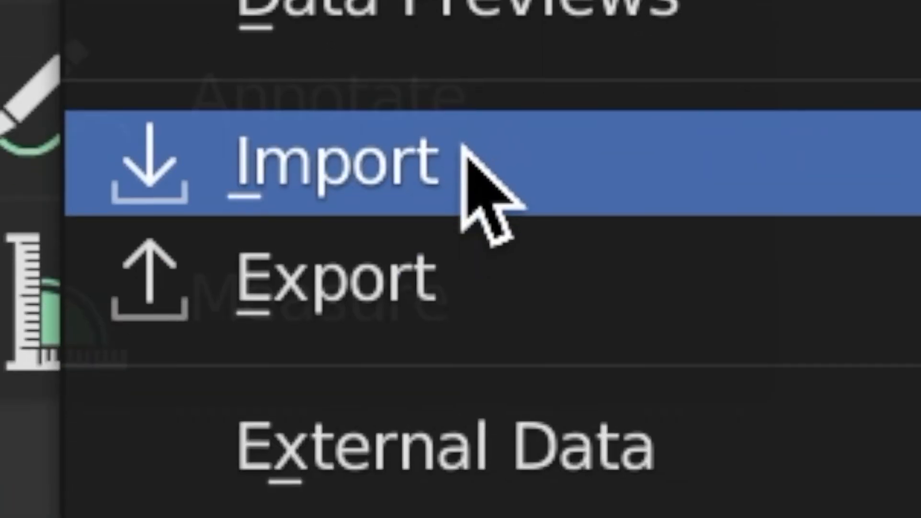
pyautogui.moveTo(600, 158)
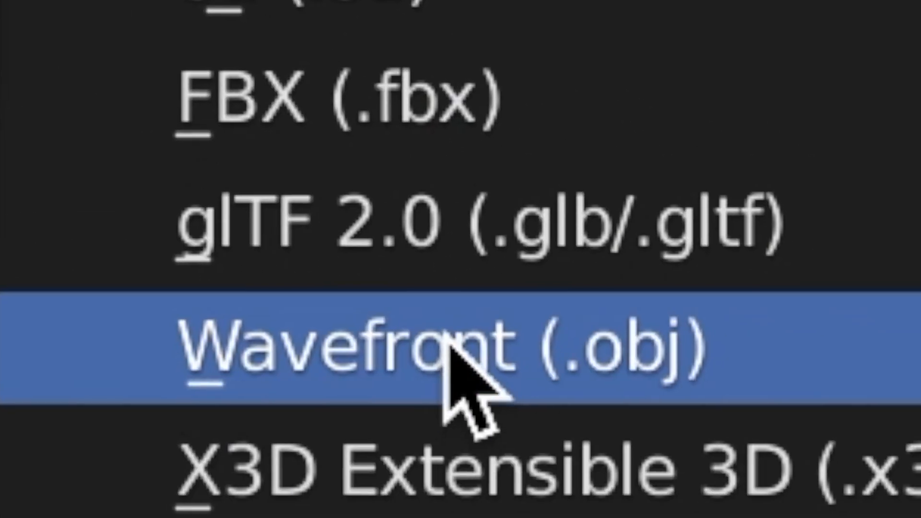
pyautogui.click(448, 341)
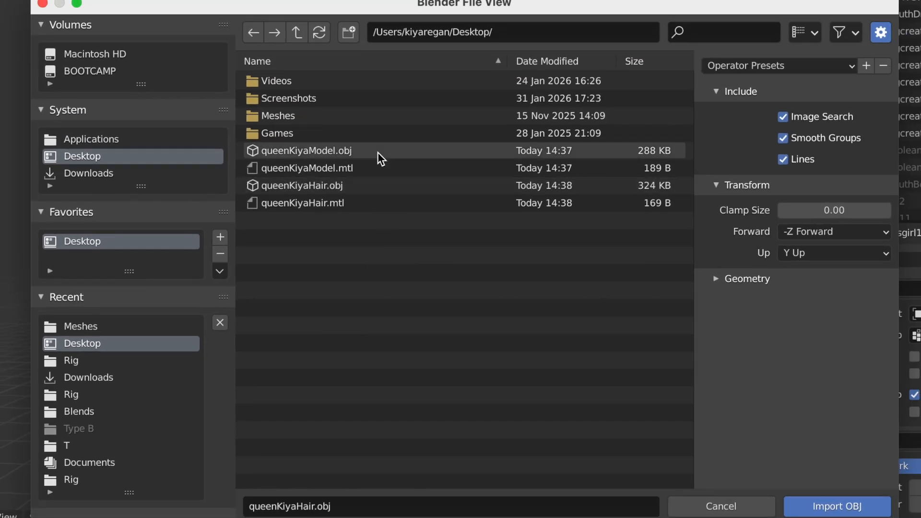
pyautogui.click(518, 92)
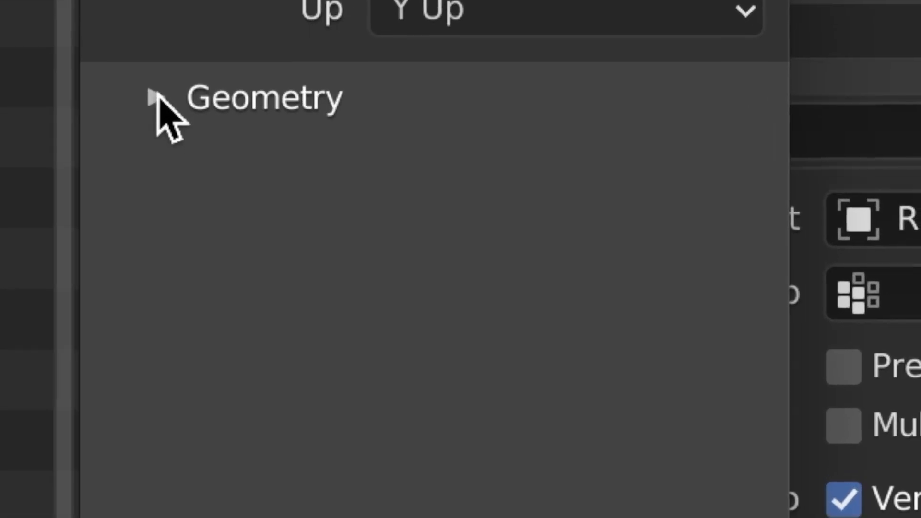
pyautogui.click(716, 278)
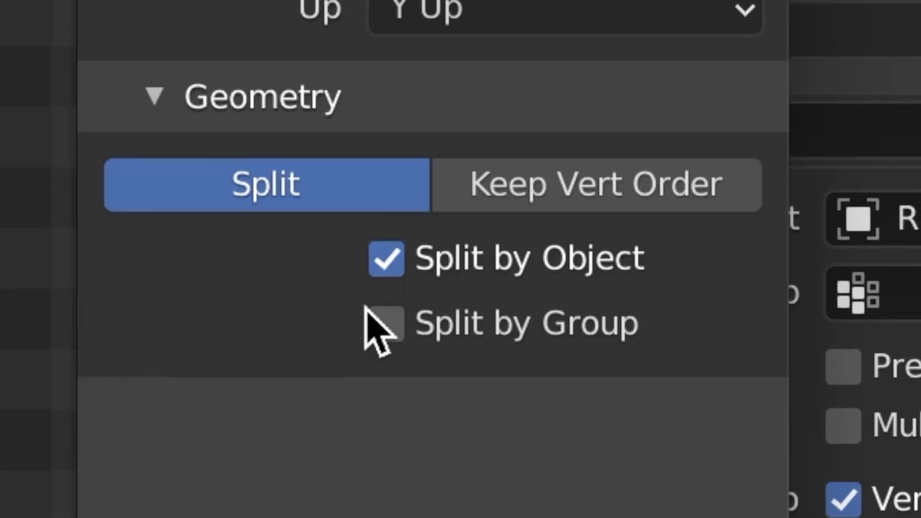
pyautogui.click(391, 335)
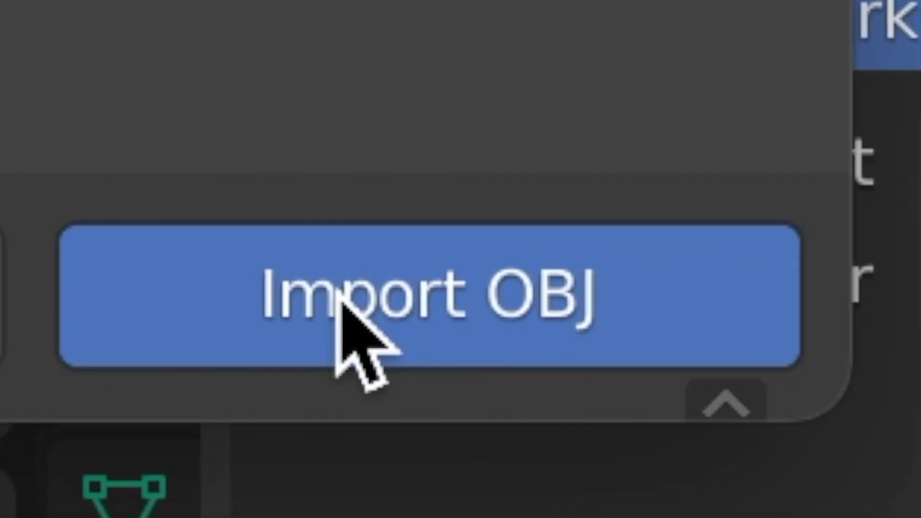
pyautogui.click(339, 292)
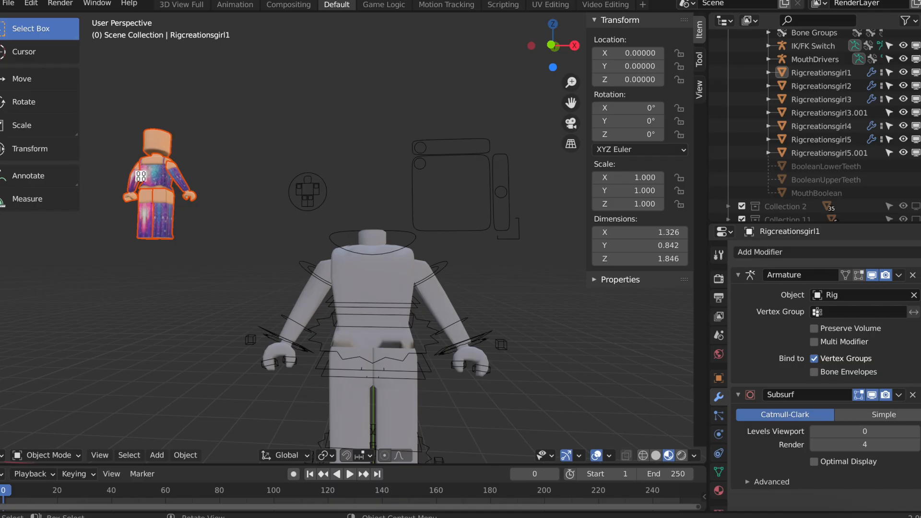
# - Set the origins of all imported avatar parts to their geometry, with the Move tool active
pyautogui.click(43, 79)
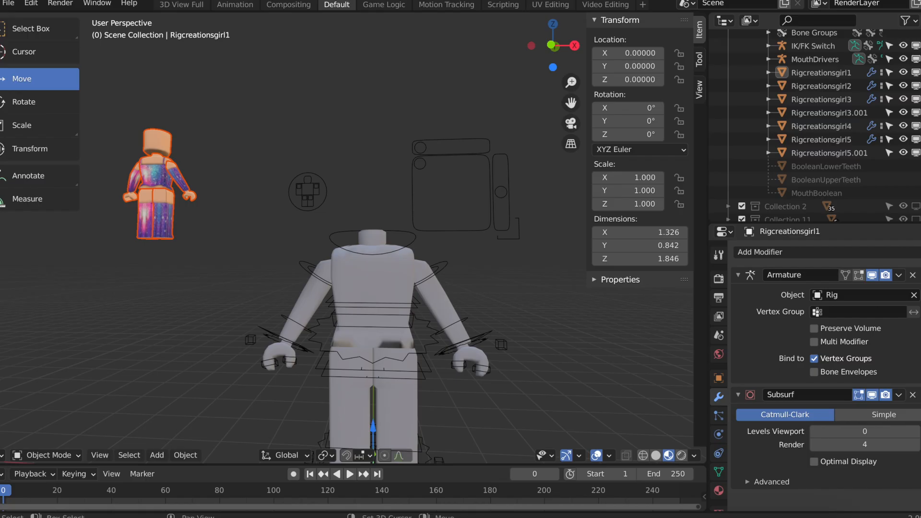
pyautogui.scroll(-3, 355, 320)
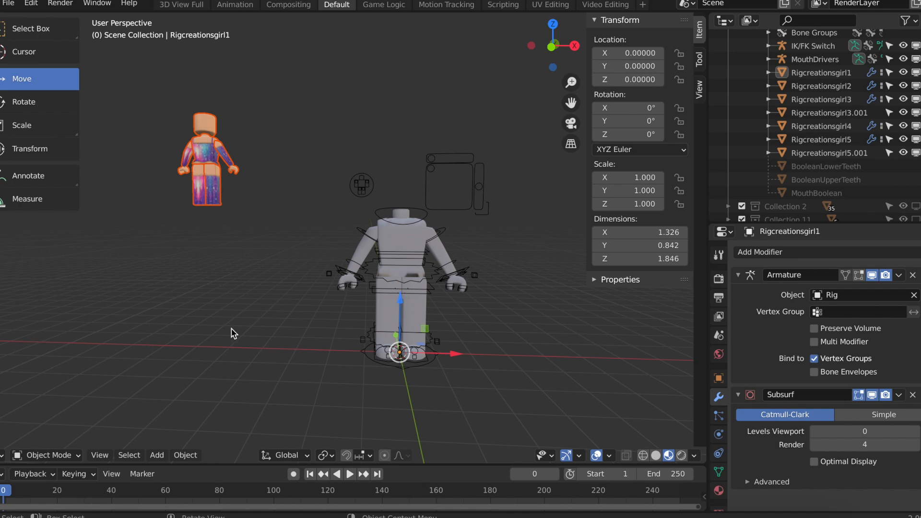
pyautogui.click(187, 454)
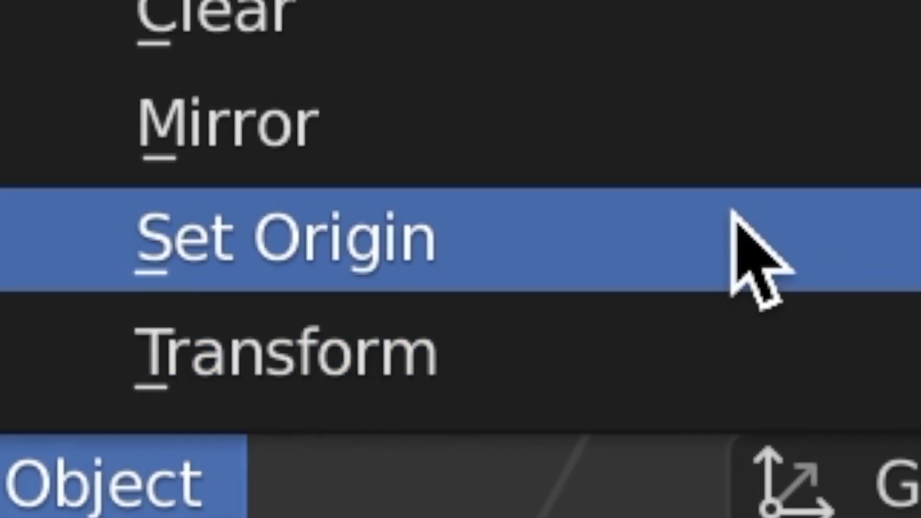
pyautogui.moveTo(733, 211)
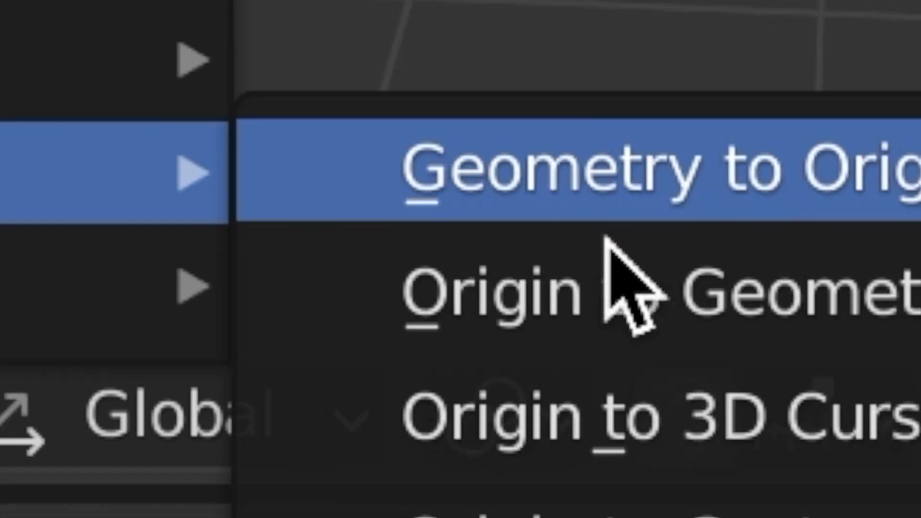
pyautogui.click(679, 288)
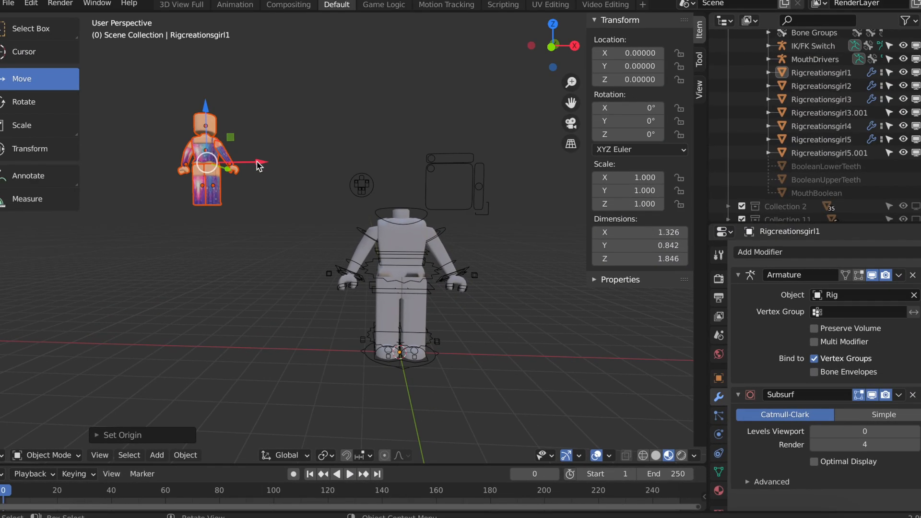
# - Move the imported avatar along X and down so it stands directly in front of the headless rig
pyautogui.press('g')
pyautogui.press('x')
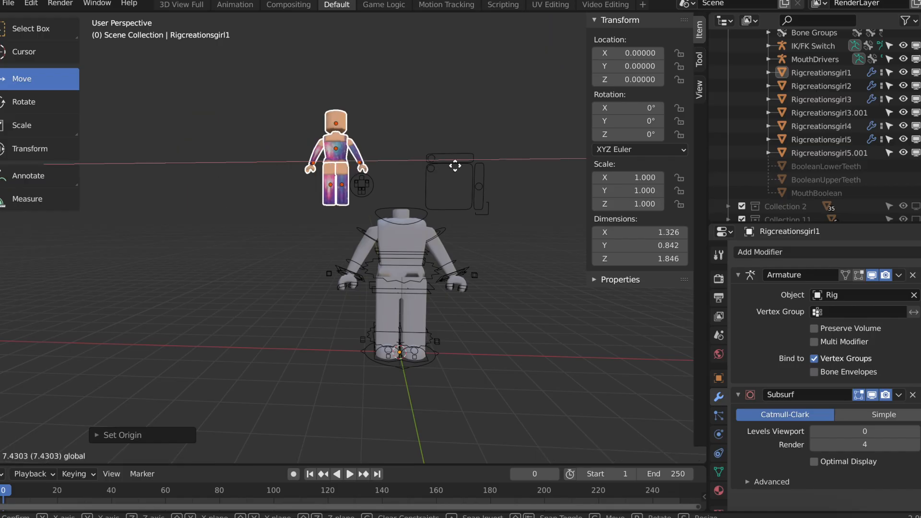
pyautogui.click(443, 168)
pyautogui.moveTo(442, 168); pyautogui.dragTo(456, 98, button='middle')
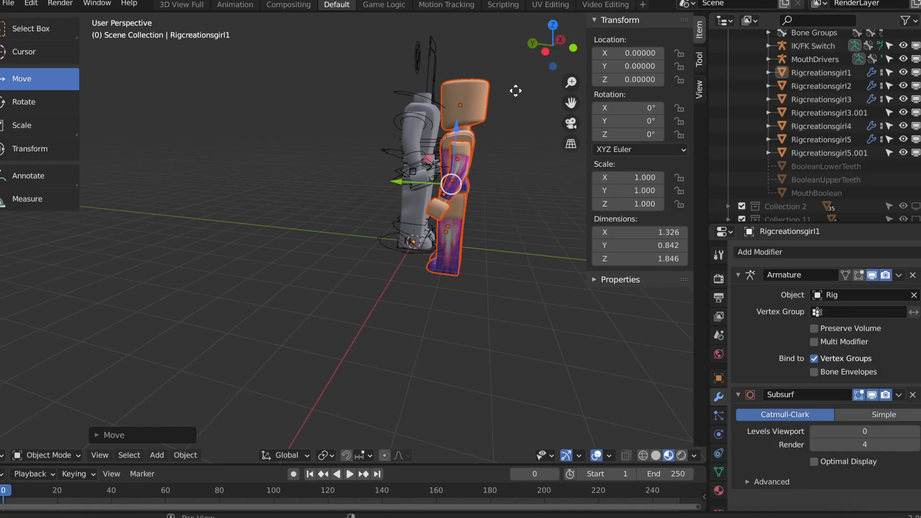
# - Select only the imported avatar's head and move it along Y, clear of its body and past the rig
pyautogui.keyDown('ctrl'); pyautogui.click(481, 97); pyautogui.keyUp('ctrl')
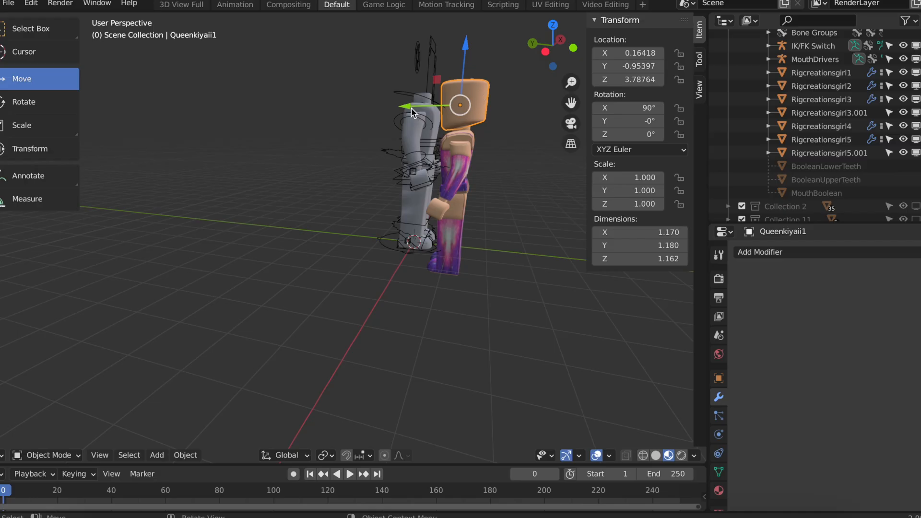
pyautogui.moveTo(408, 111); pyautogui.dragTo(249, 114)
# - Delete the imported avatar's body parts, keeping only its head
pyautogui.click(473, 218)
pyautogui.press('x')
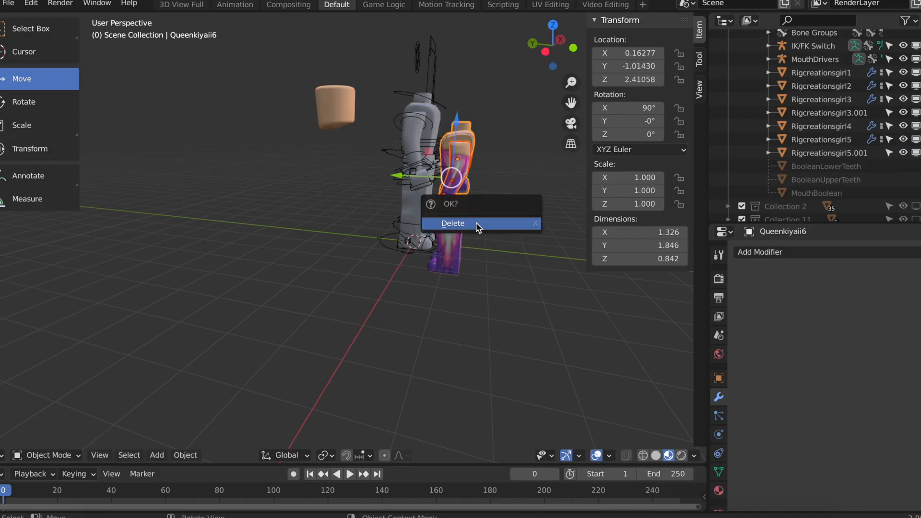
pyautogui.click(476, 224)
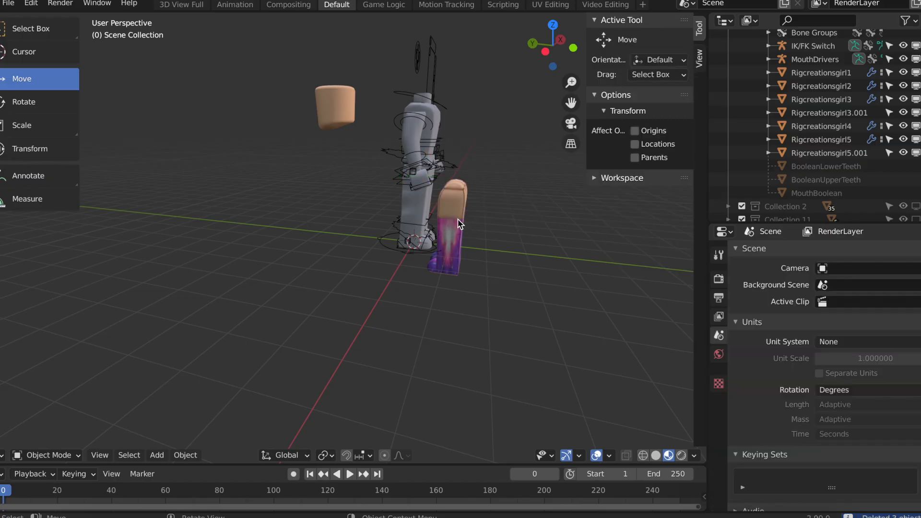
# - Select the imported head and move it along the axes onto the headless rig's neck
pyautogui.click(333, 103)
pyautogui.hotkey('shift', '`')
pyautogui.press('w')
pyautogui.press('e')
pyautogui.press('s')
pyautogui.click(298, 178)
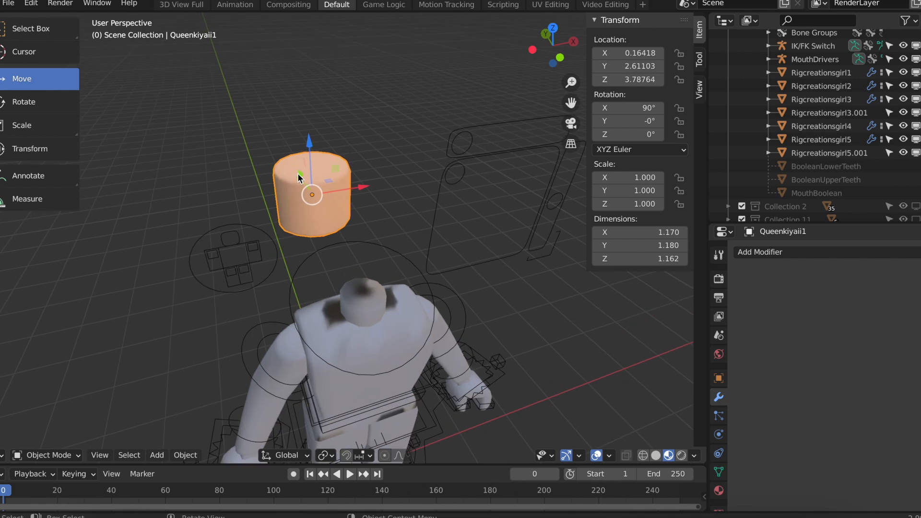
pyautogui.moveTo(299, 175); pyautogui.dragTo(351, 265)
pyautogui.moveTo(414, 276); pyautogui.dragTo(405, 278)
pyautogui.moveTo(360, 243); pyautogui.dragTo(375, 202)
# - Rotate the imported head about Z to about 178° so its face points to the rig's front
pyautogui.click(361, 217)
pyautogui.press('r')
pyautogui.press('z')
pyautogui.click(345, 237)
# - Fine-tune the head's position on the neck to about X 0.015, Y -0.114, Z 4.499
pyautogui.hotkey('shift', '`')
pyautogui.press('w')
pyautogui.press('s')
pyautogui.click(343, 237)
pyautogui.moveTo(331, 140); pyautogui.dragTo(361, 133)
pyautogui.hotkey('shift', '`')
pyautogui.press('s')
pyautogui.click(343, 237)
pyautogui.hotkey('shift', '`')
pyautogui.click(343, 237)
pyautogui.moveTo(480, 205); pyautogui.dragTo(501, 206)
pyautogui.hotkey('shift', '`')
pyautogui.press('d')
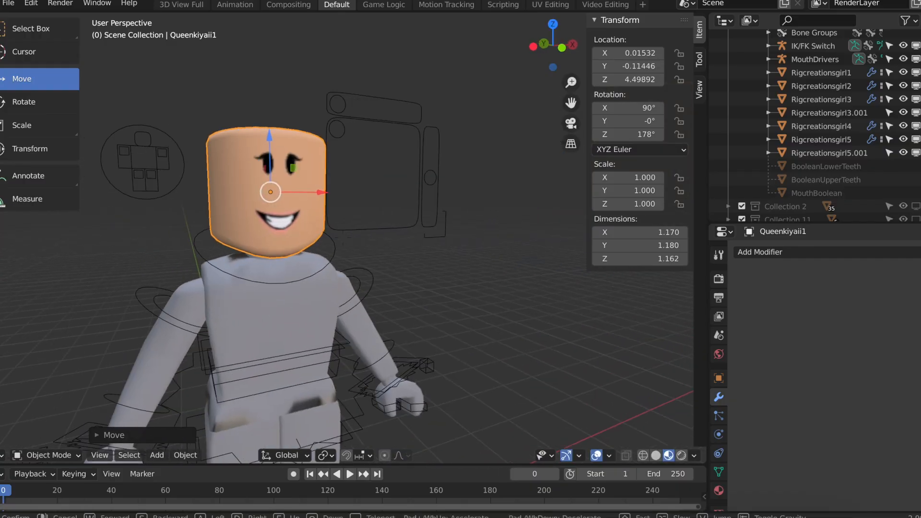
pyautogui.press('d')
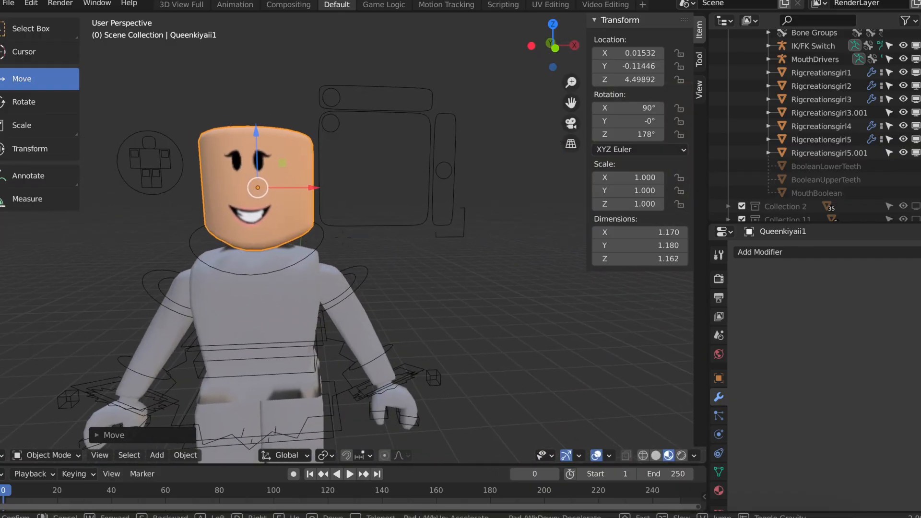
pyautogui.click(343, 238)
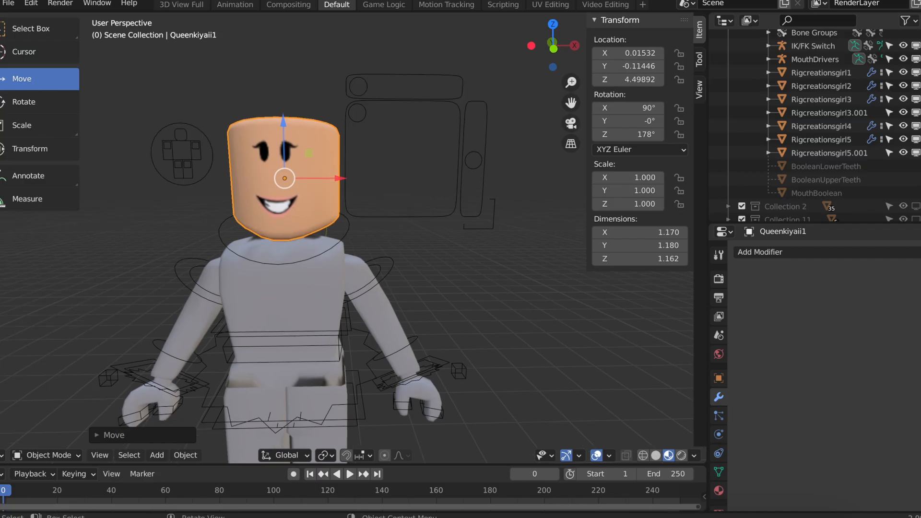
# - Import queenKiyaHair.obj from the Desktop as Wavefront geometry
pyautogui.click(12, 5)
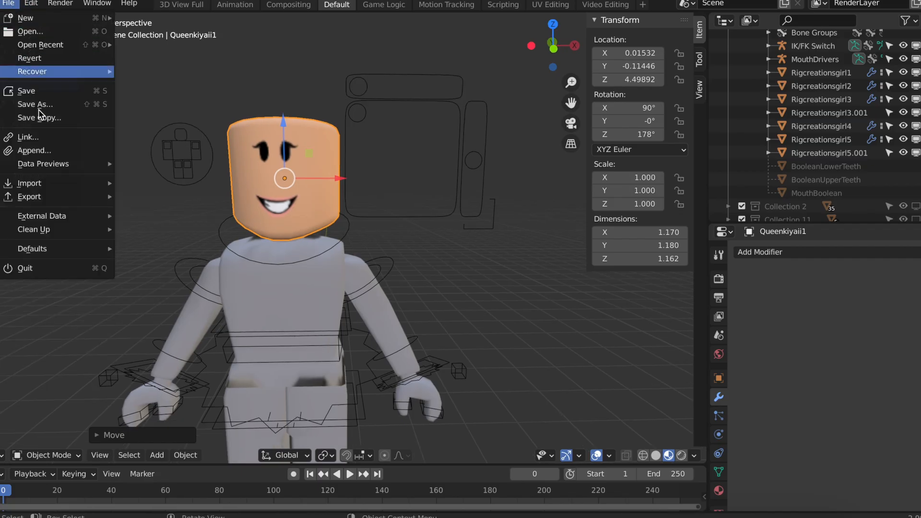
pyautogui.moveTo(39, 185)
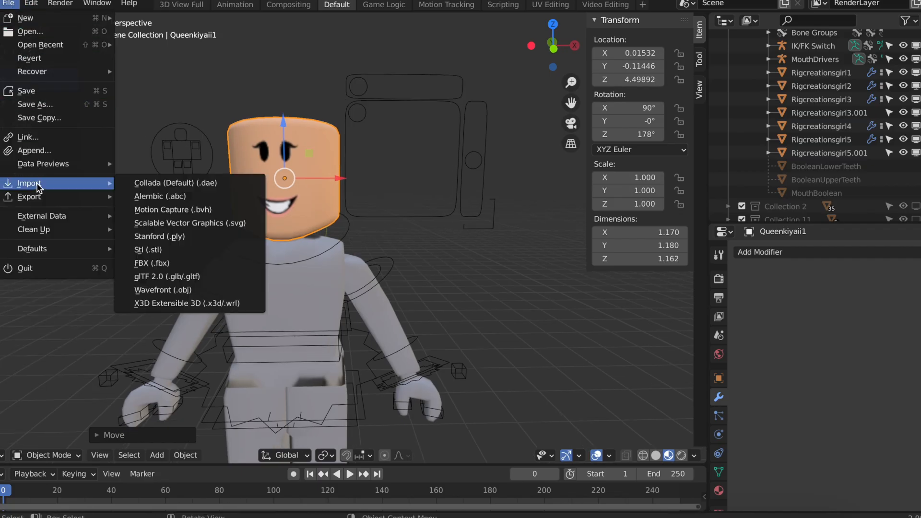
pyautogui.click(163, 290)
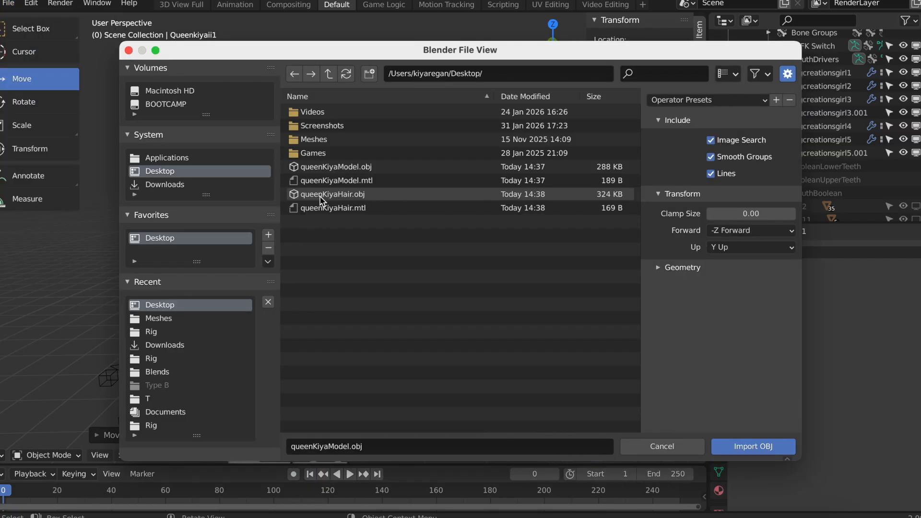
pyautogui.click(321, 196)
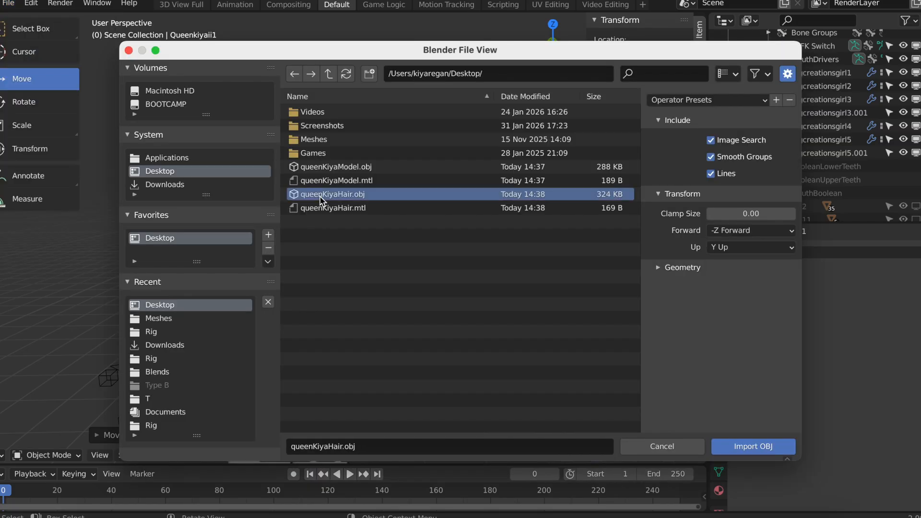
pyautogui.click(751, 451)
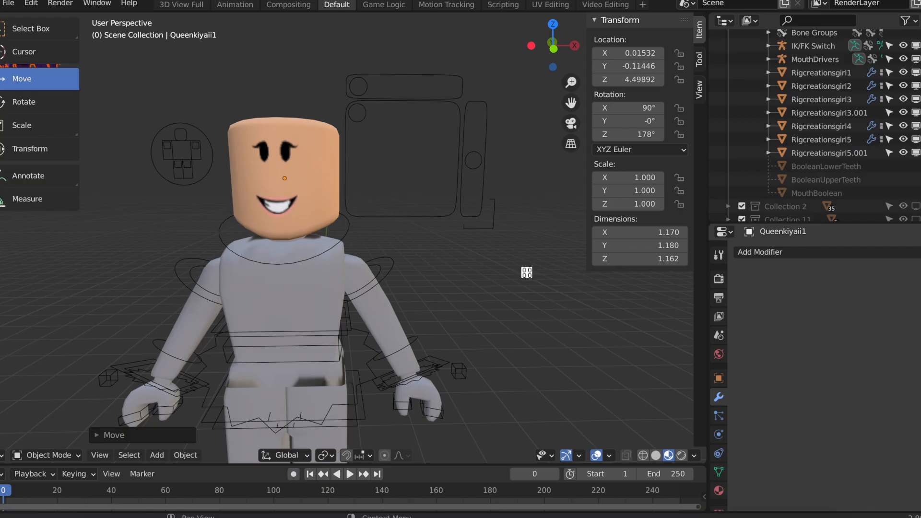
# - Apply Geometry to Origin to the imported purple hair so it sits at its origin by the rig's feet
pyautogui.hotkey('shift', '`')
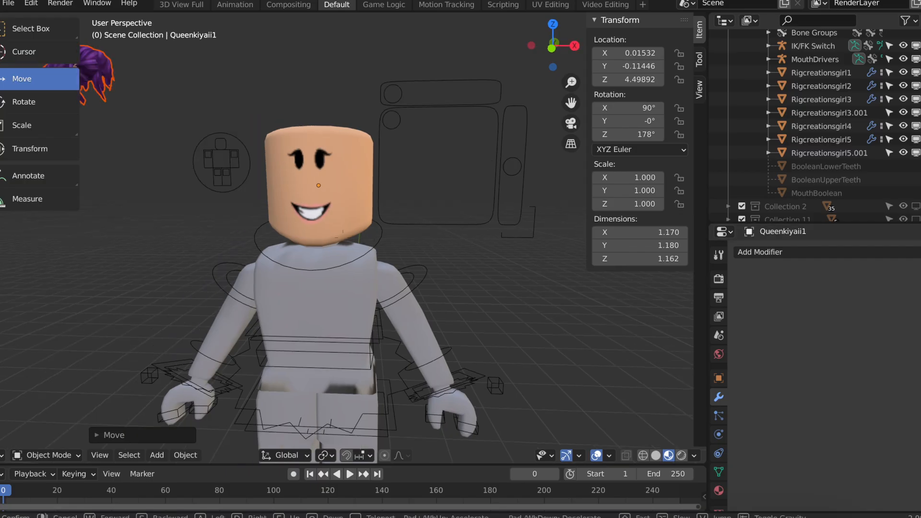
pyautogui.press('a')
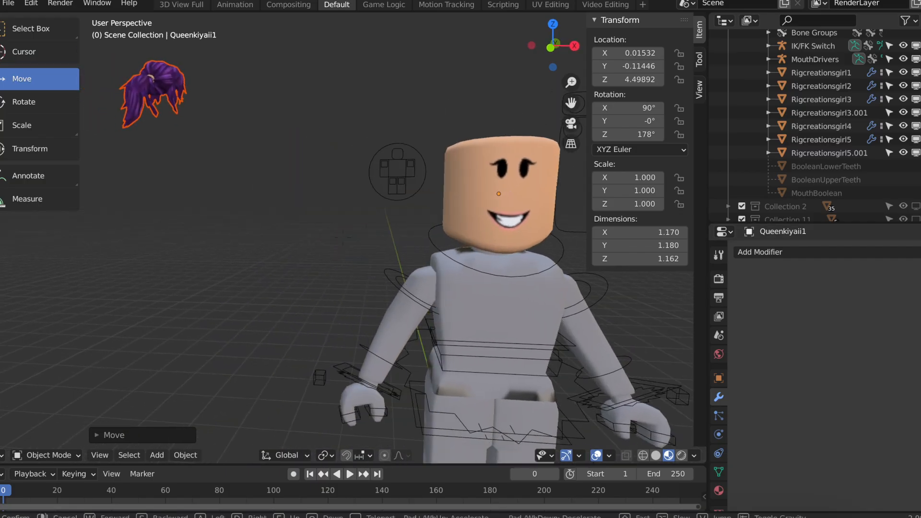
pyautogui.press('s')
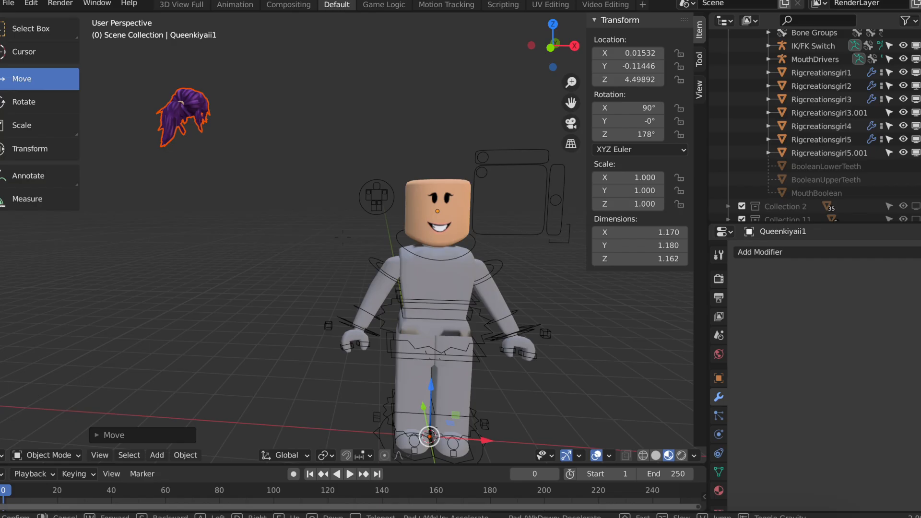
pyautogui.click(342, 237)
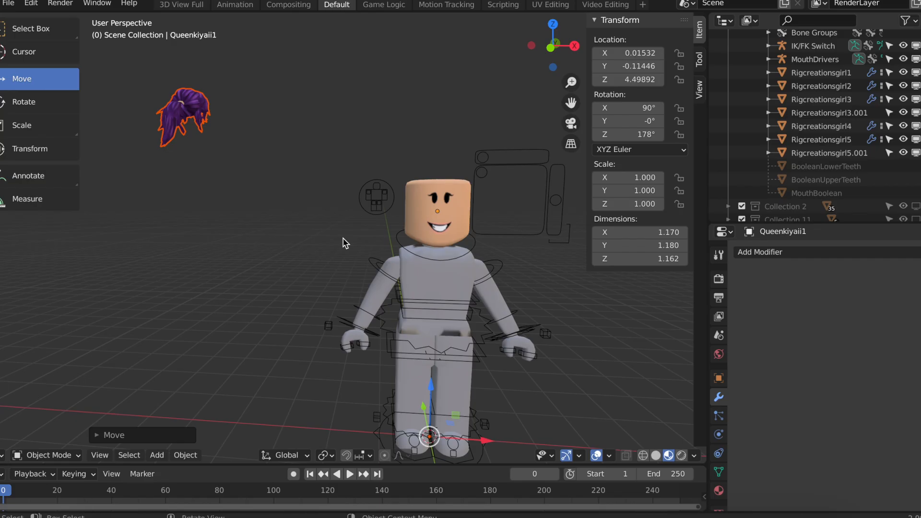
pyautogui.click(186, 455)
pyautogui.moveTo(215, 428)
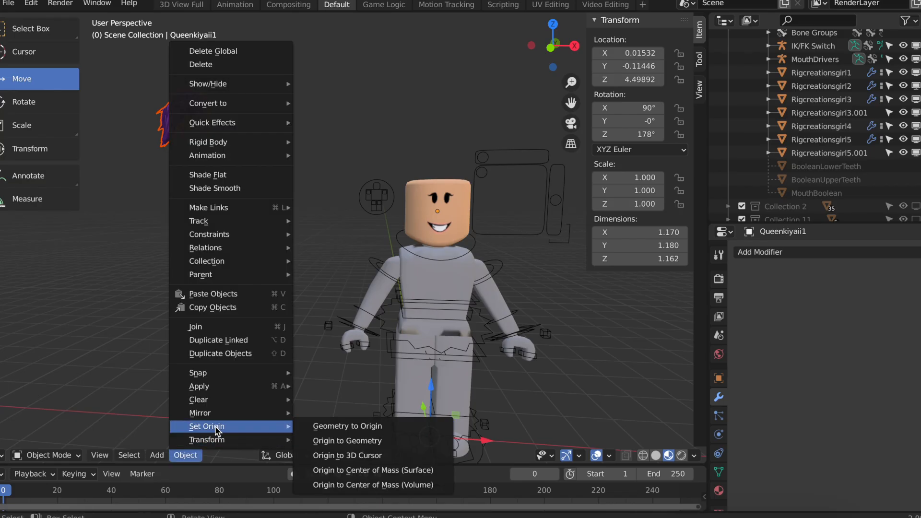
pyautogui.click(330, 426)
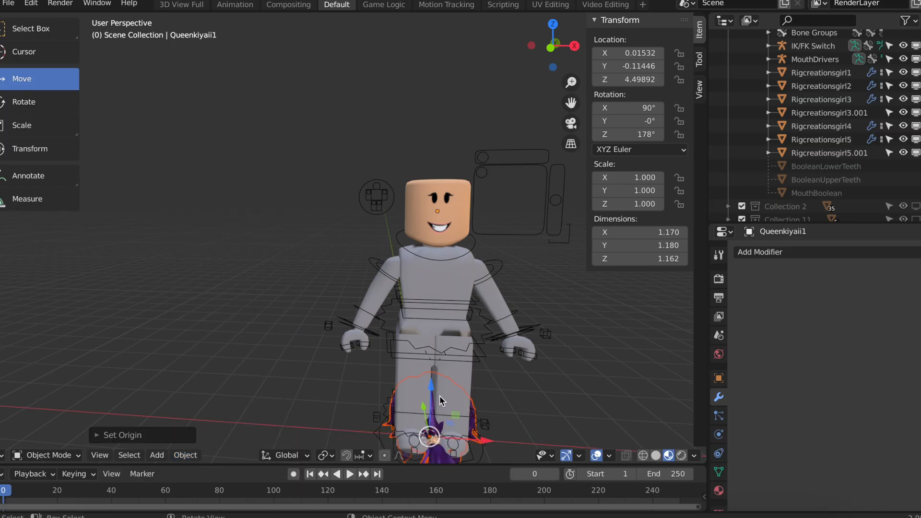
# - Raise the hair along Z to the head and rotate it so its ponytail points to the back of the rig
pyautogui.moveTo(432, 387); pyautogui.dragTo(437, 131)
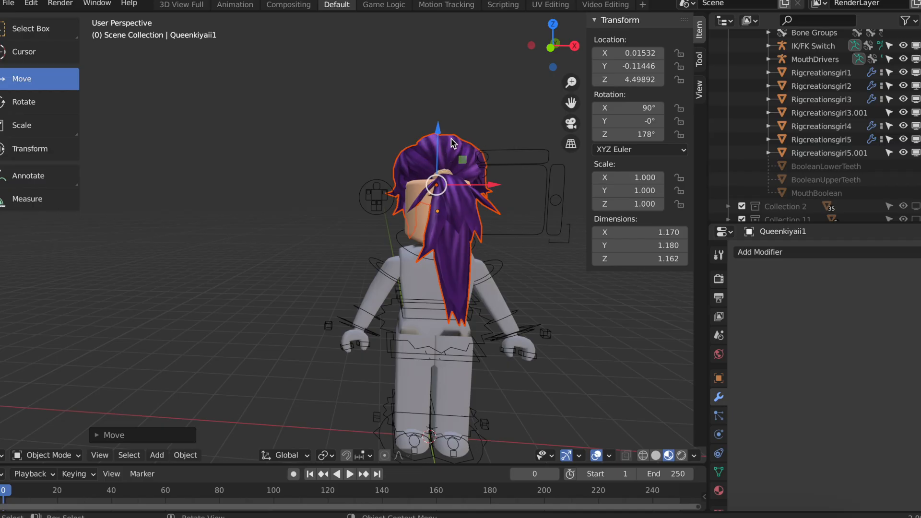
pyautogui.hotkey('shift', '`')
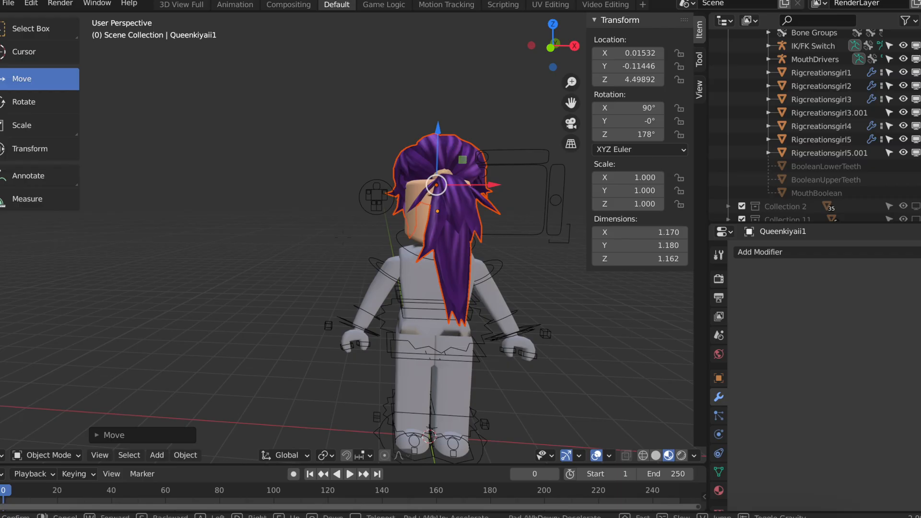
pyautogui.press('w')
pyautogui.press('a')
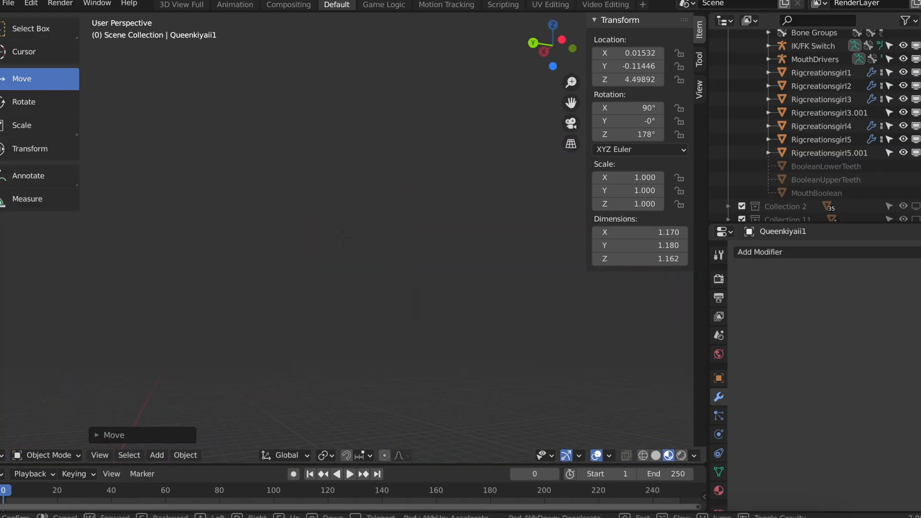
pyautogui.press('s')
pyautogui.press('s')
pyautogui.click(343, 237)
pyautogui.click(24, 101)
pyautogui.moveTo(269, 164); pyautogui.dragTo(343, 164)
# - Shift the hair along Y and lower it along Z until it fits around the head
pyautogui.moveTo(456, 213); pyautogui.dragTo(337, 216, button='middle')
pyautogui.click(22, 79)
pyautogui.scroll(3, 356, 182)
pyautogui.moveTo(334, 212); pyautogui.dragTo(352, 204)
pyautogui.moveTo(283, 182); pyautogui.dragTo(391, 154, button='middle')
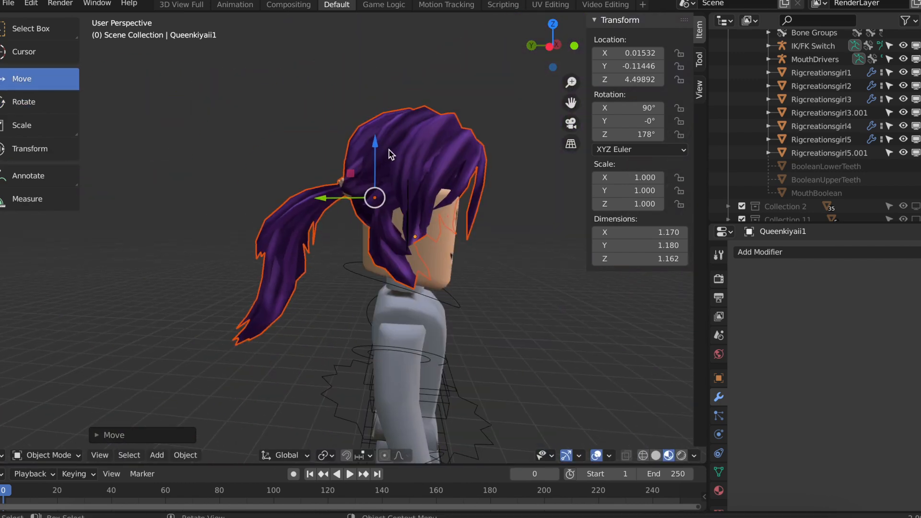
pyautogui.moveTo(375, 149); pyautogui.dragTo(376, 161)
pyautogui.moveTo(451, 221); pyautogui.dragTo(343, 240, button='middle')
pyautogui.moveTo(291, 135); pyautogui.dragTo(291, 158)
pyautogui.moveTo(290, 158); pyautogui.dragTo(401, 168, button='middle')
pyautogui.keyDown('shift'); pyautogui.moveTo(240, 191); pyautogui.dragTo(339, 281, button='middle'); pyautogui.keyUp('shift')
pyautogui.hotkey('shift', '`')
pyautogui.press('s')
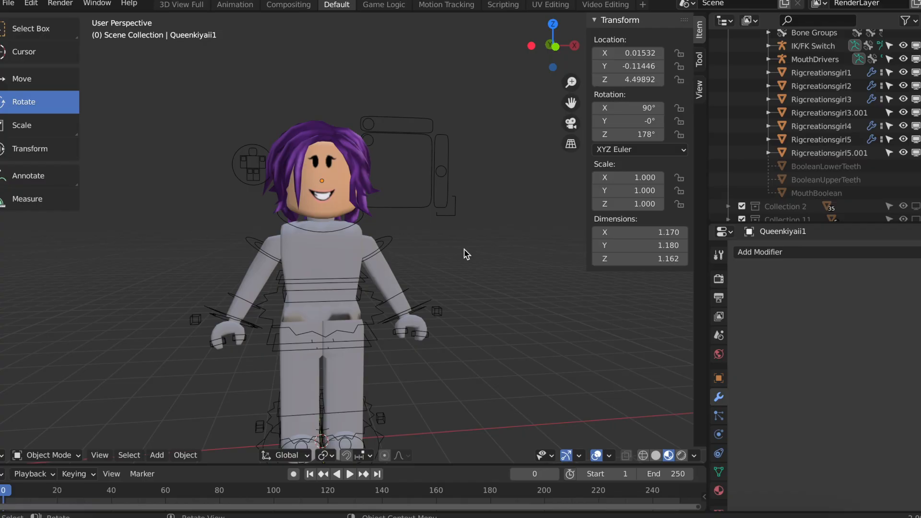
# - Select the rig's torso and switch the Outliner area to the Shader Editor
pyautogui.click(367, 257)
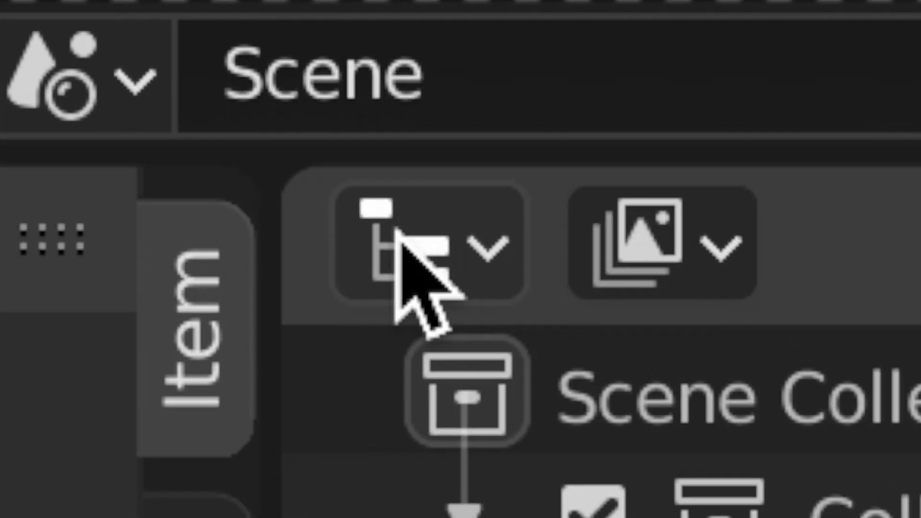
pyautogui.click(478, 251)
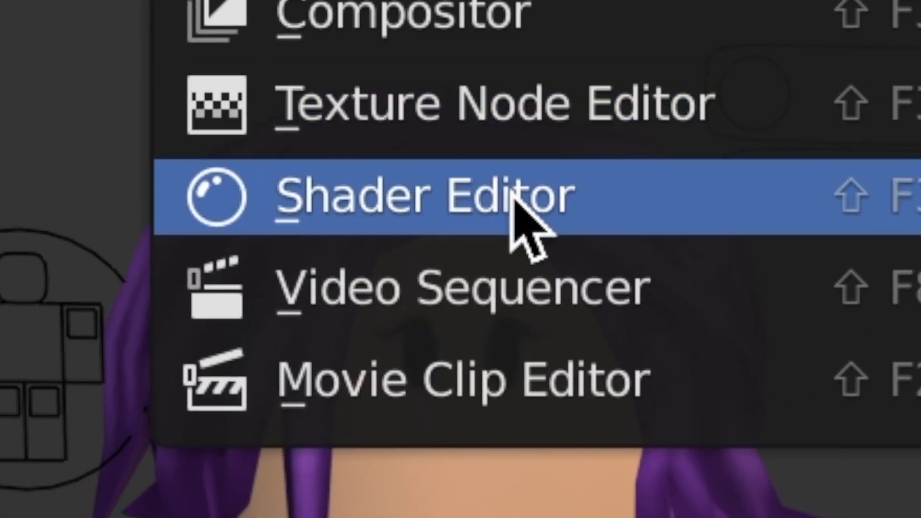
pyautogui.click(511, 177)
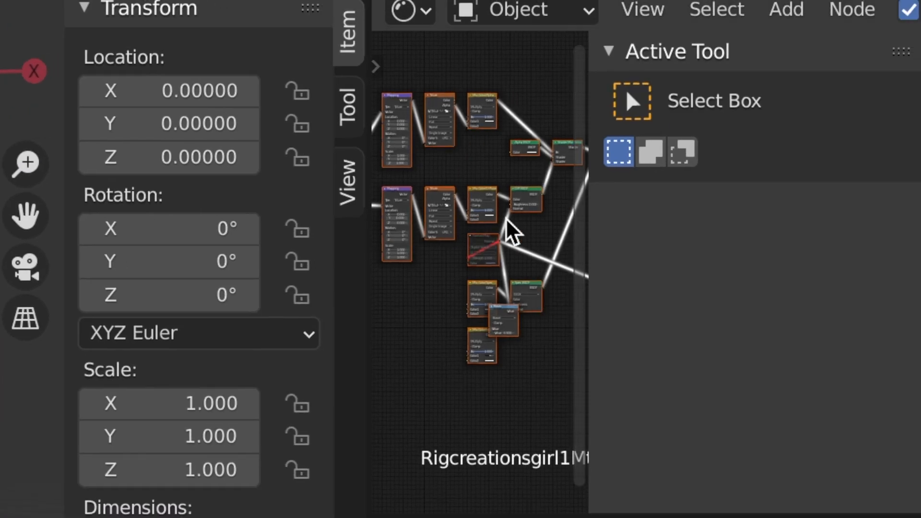
# - Examine the Texture nodes in the torso material's node tree, including their image fields
pyautogui.scroll(2, 449, 209)
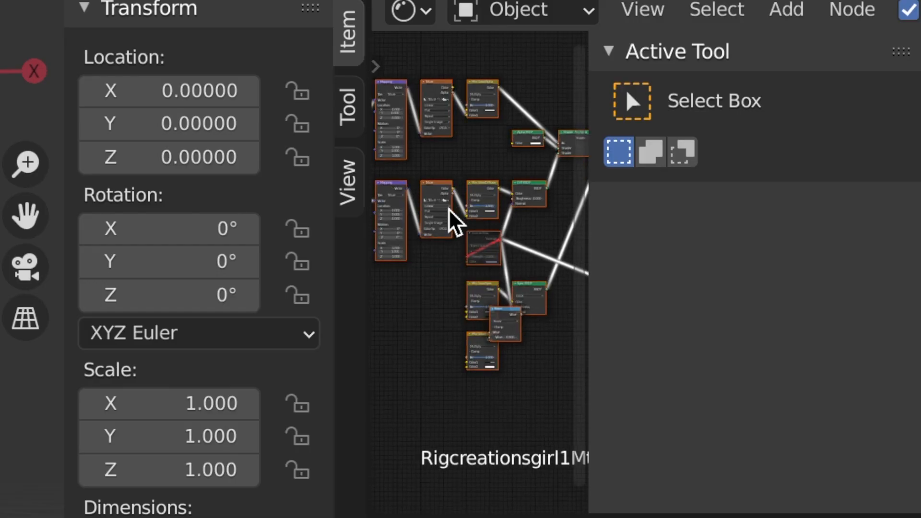
pyautogui.scroll(3, 454, 221)
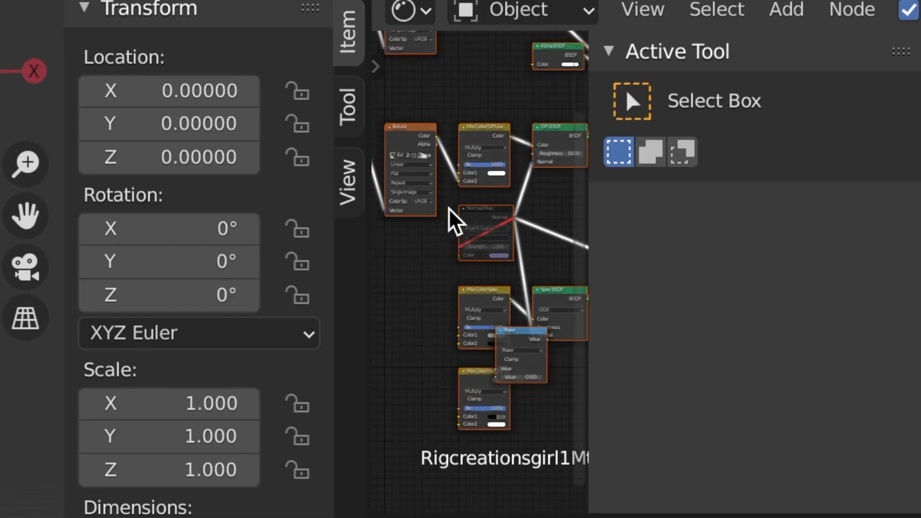
pyautogui.scroll(3, 456, 221)
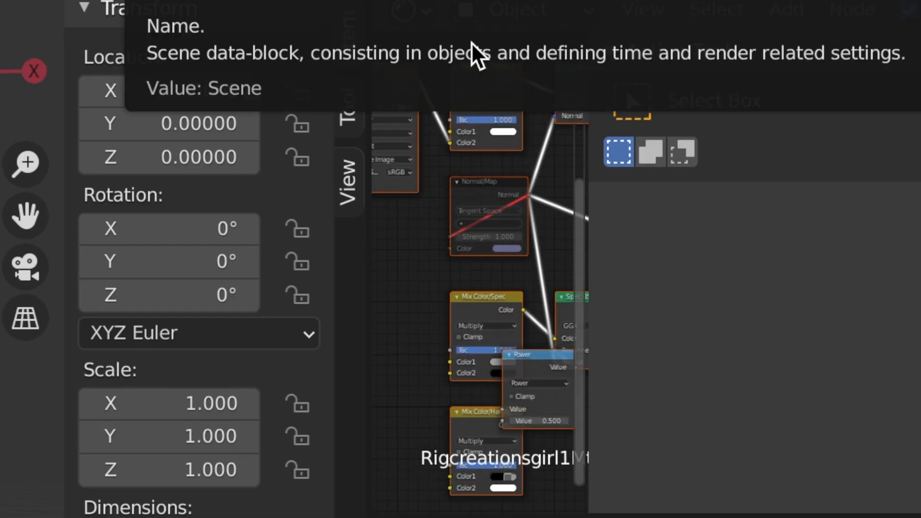
pyautogui.scroll(2, 424, 148)
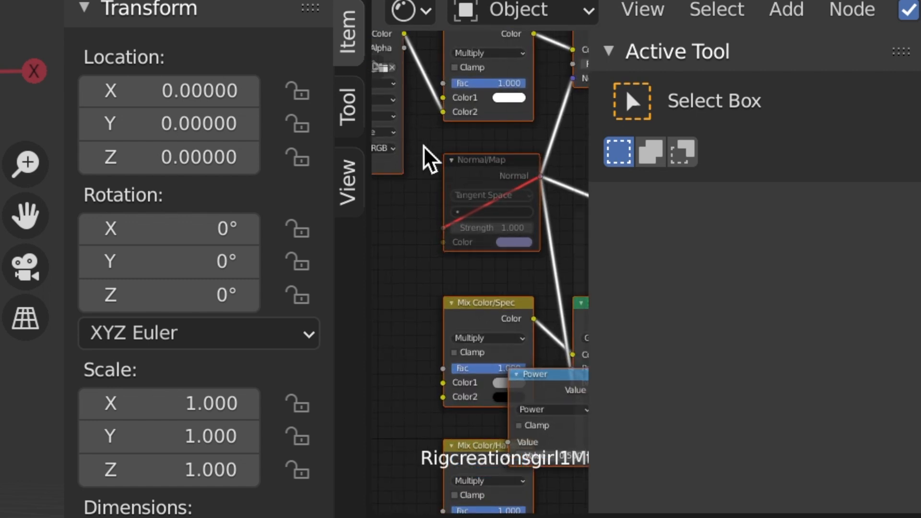
pyautogui.moveTo(424, 148); pyautogui.dragTo(466, 321)
pyautogui.rightClick(423, 179)
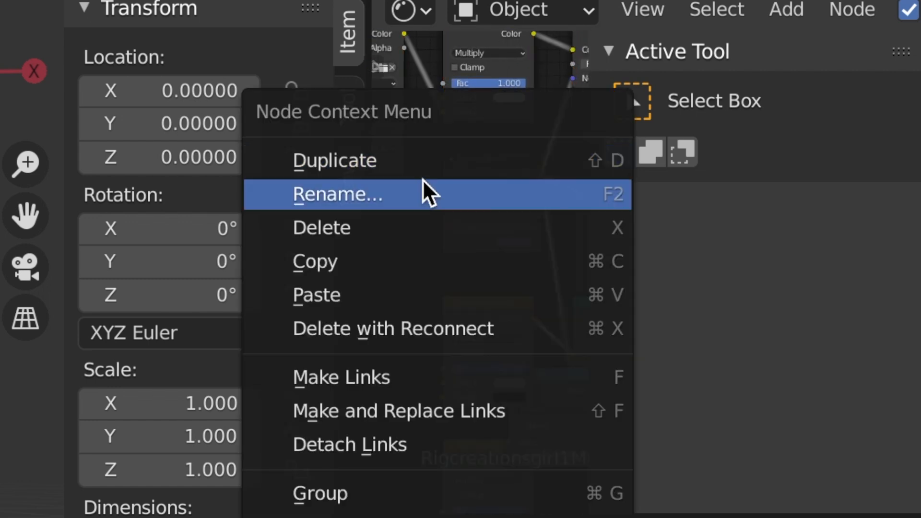
pyautogui.scroll(1, 423, 168)
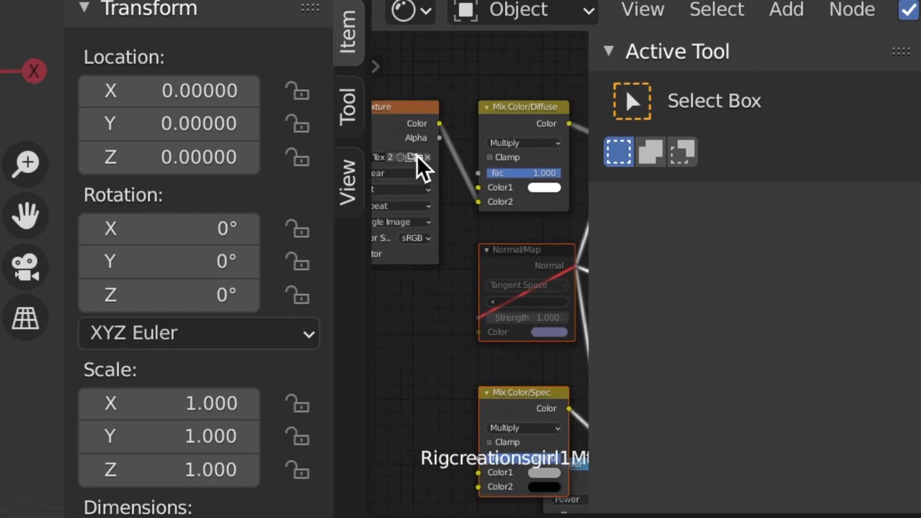
pyautogui.scroll(3, 417, 152)
pyautogui.scroll(4, 447, 94)
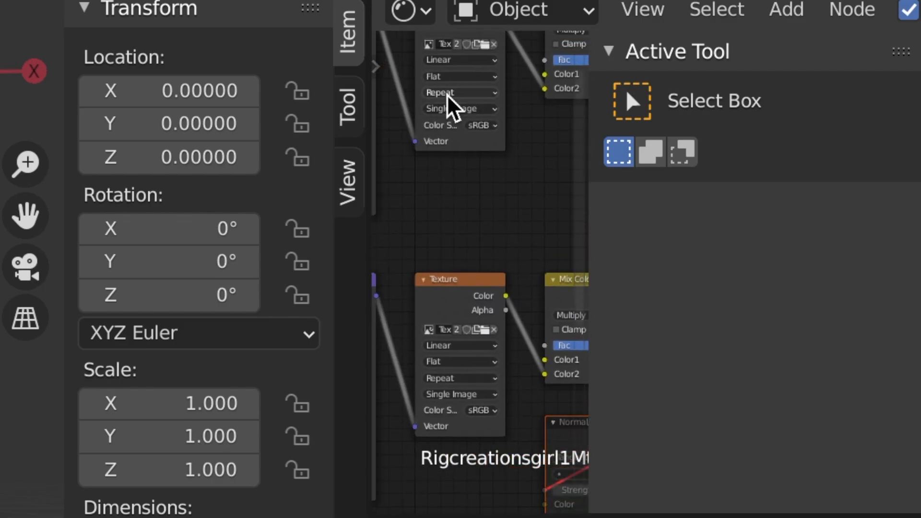
pyautogui.scroll(4, 446, 94)
pyautogui.scroll(2, 447, 95)
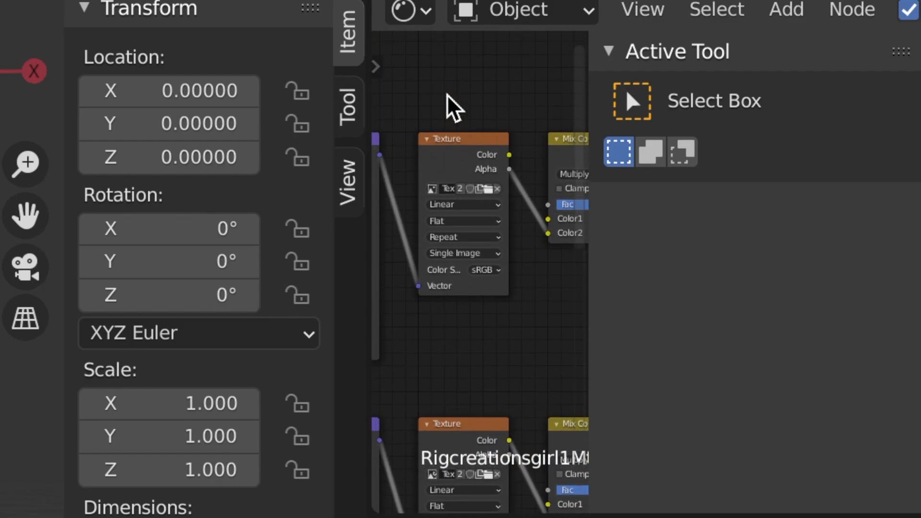
pyautogui.scroll(-3, 447, 95)
pyautogui.scroll(1, 447, 95)
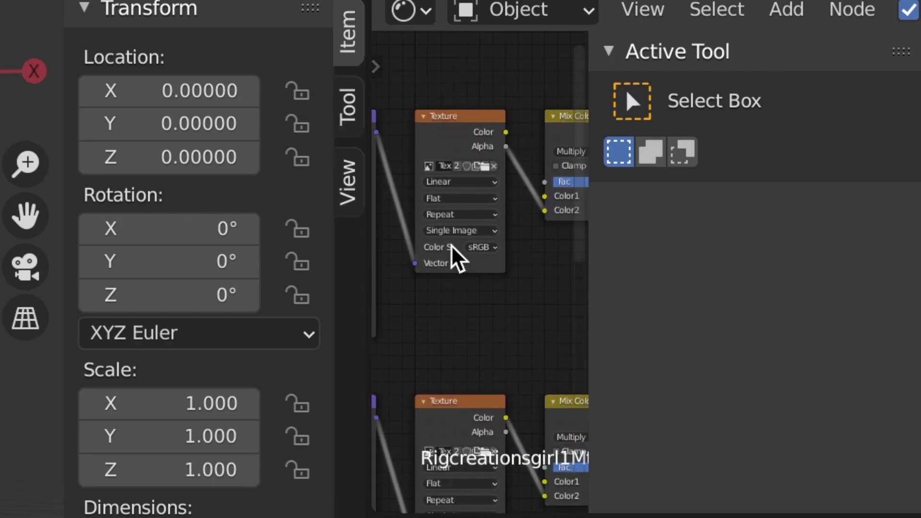
pyautogui.scroll(1, 456, 259)
pyautogui.scroll(1, 451, 245)
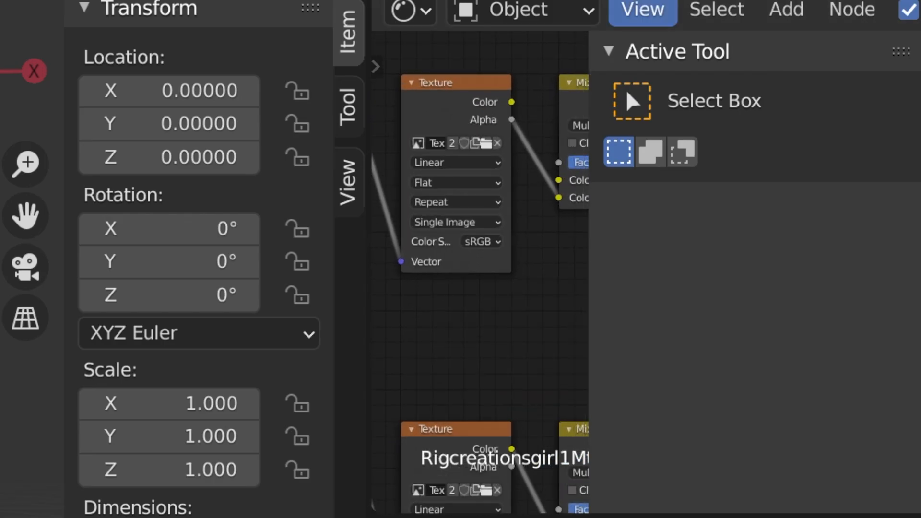
# - Replace the image in the torso material's Texture node with Queenkiyaii1_diff.png from the Desktop folder
pyautogui.scroll(5, 491, 99)
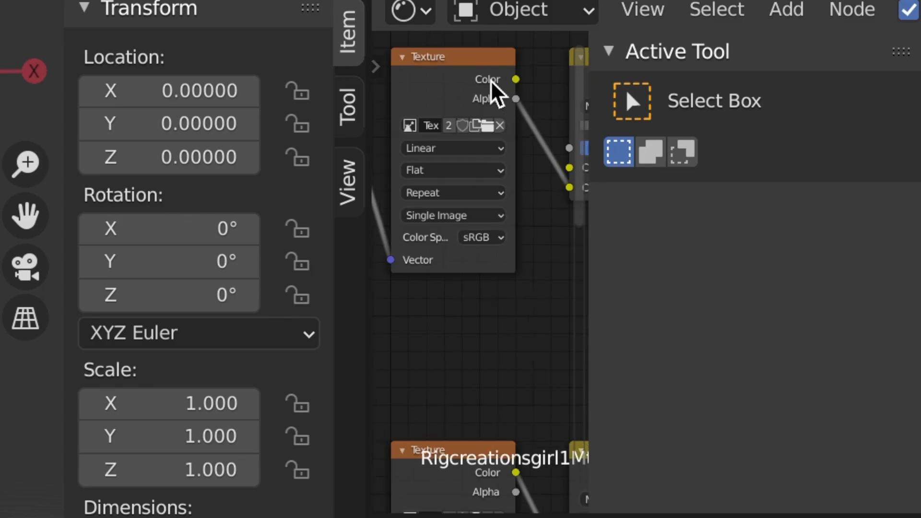
pyautogui.moveTo(471, 225); pyautogui.dragTo(494, 278, button='middle')
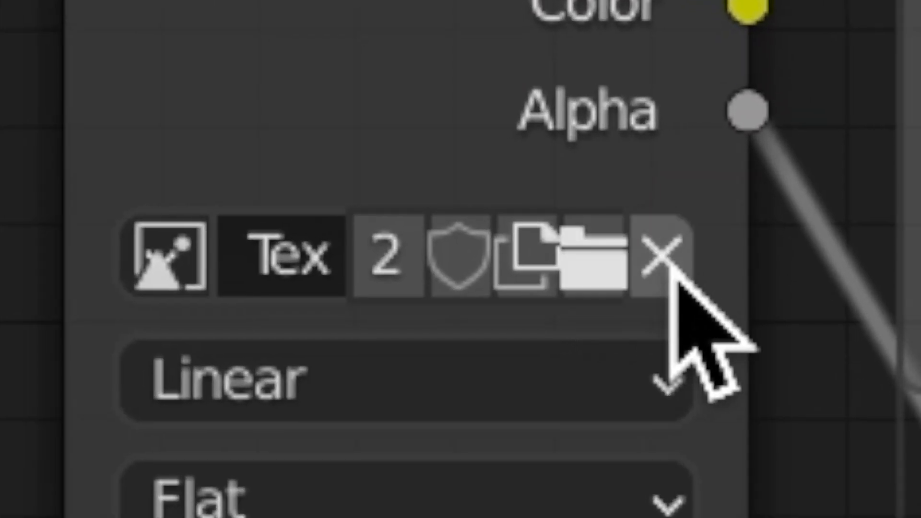
pyautogui.click(674, 267)
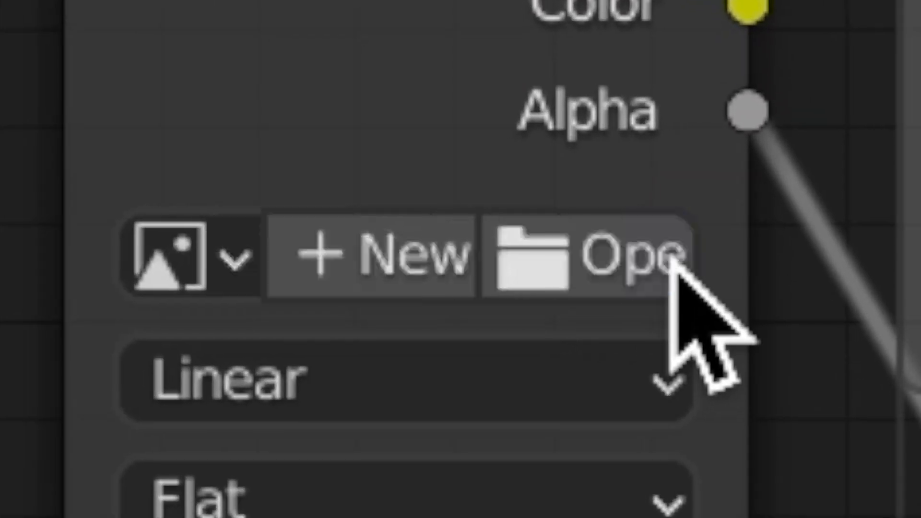
pyautogui.click(606, 260)
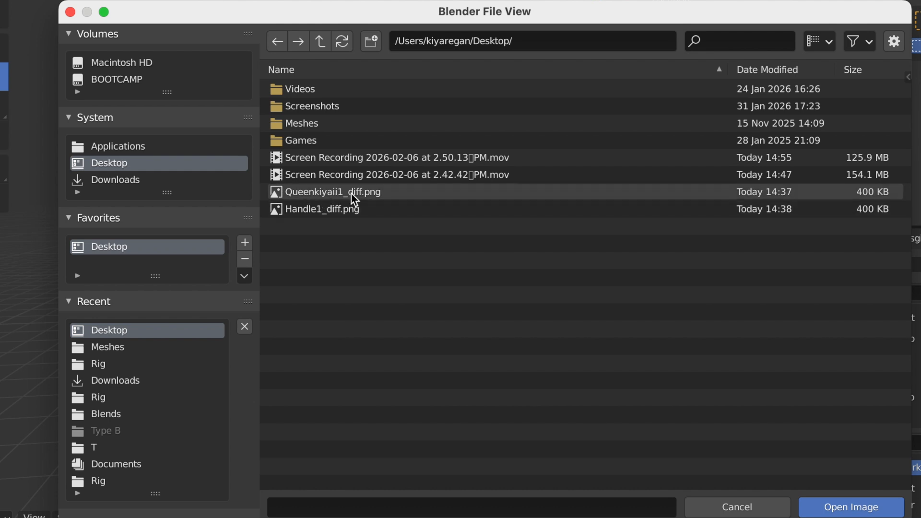
pyautogui.click(391, 193)
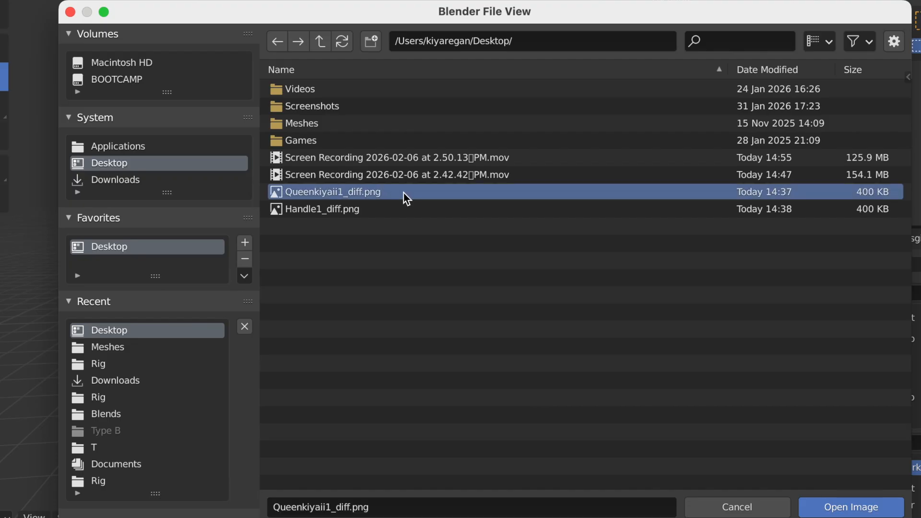
pyautogui.click(832, 509)
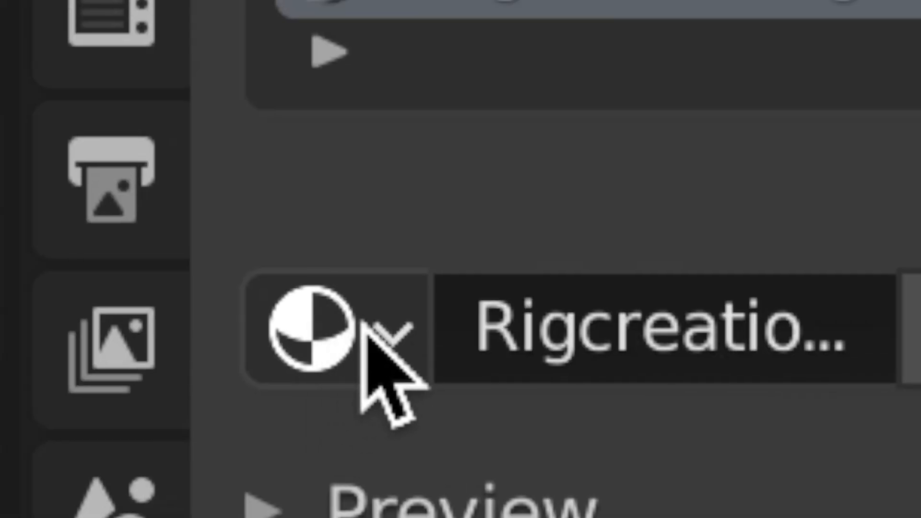
# - Assign the existing Handle1Mtl material to the rig's torso, arms, hands and legs
pyautogui.click(393, 331)
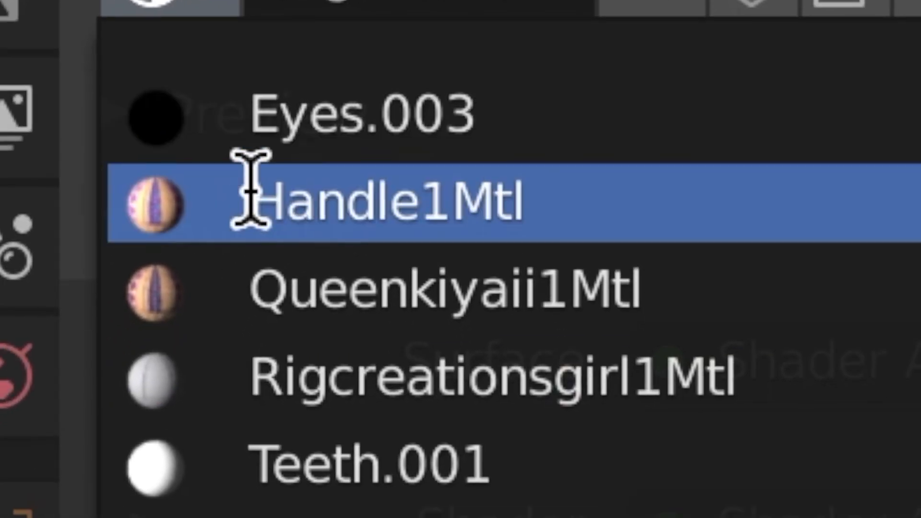
pyautogui.click(255, 197)
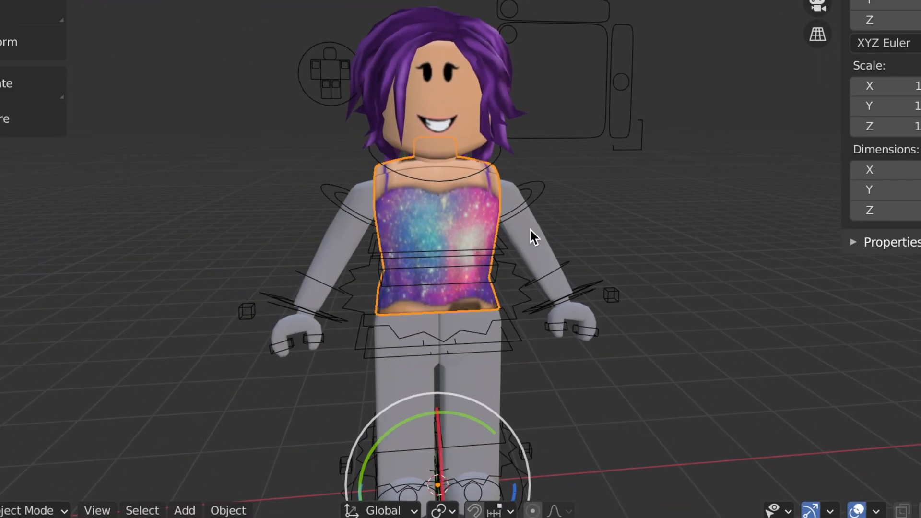
pyautogui.click(532, 234)
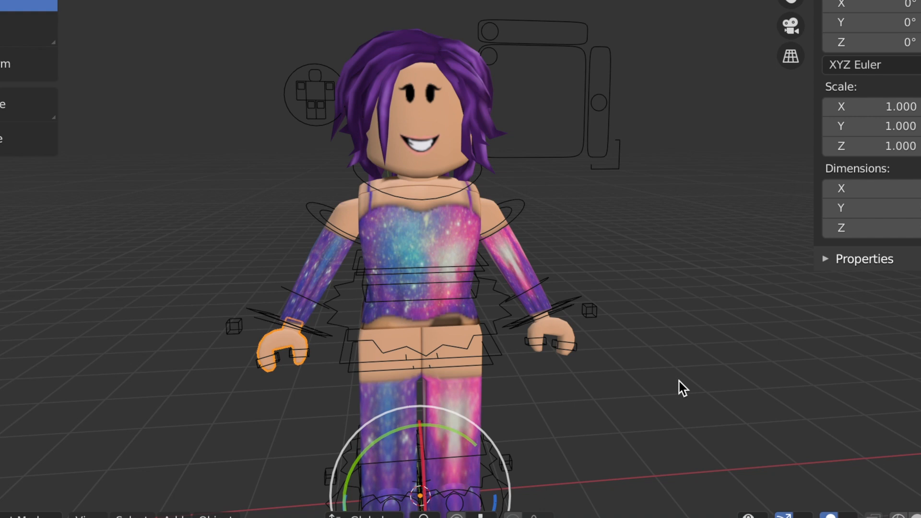
pyautogui.hscroll(-5, 450, 196)
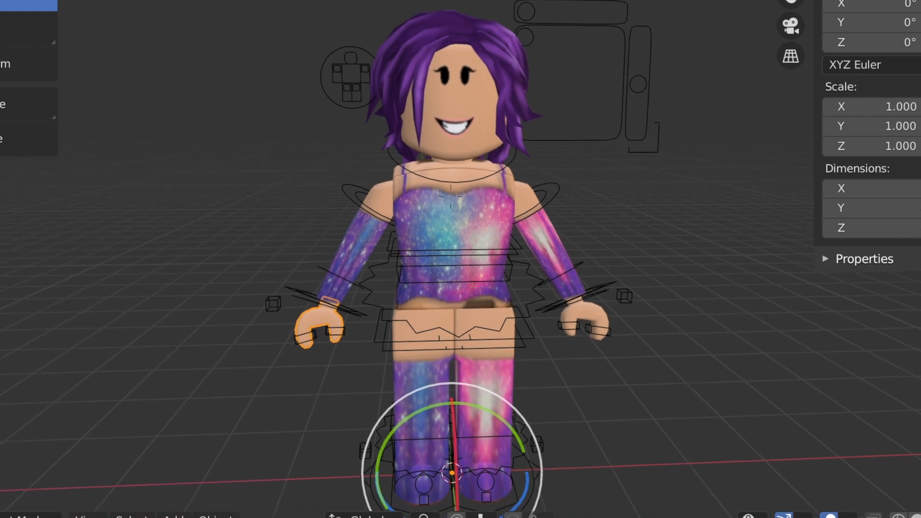
pyautogui.scroll(-2, 451, 196)
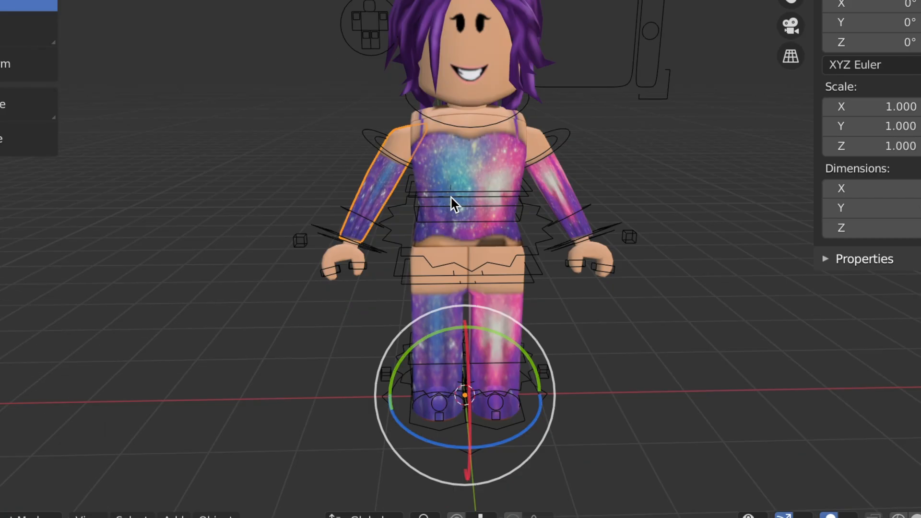
# - Try to rotate the wrist control on the rig's right arm in Pose Mode, then undo the rotation and deselect it
pyautogui.moveTo(521, 425); pyautogui.dragTo(474, 434)
pyautogui.hotkey('alt', 'r')
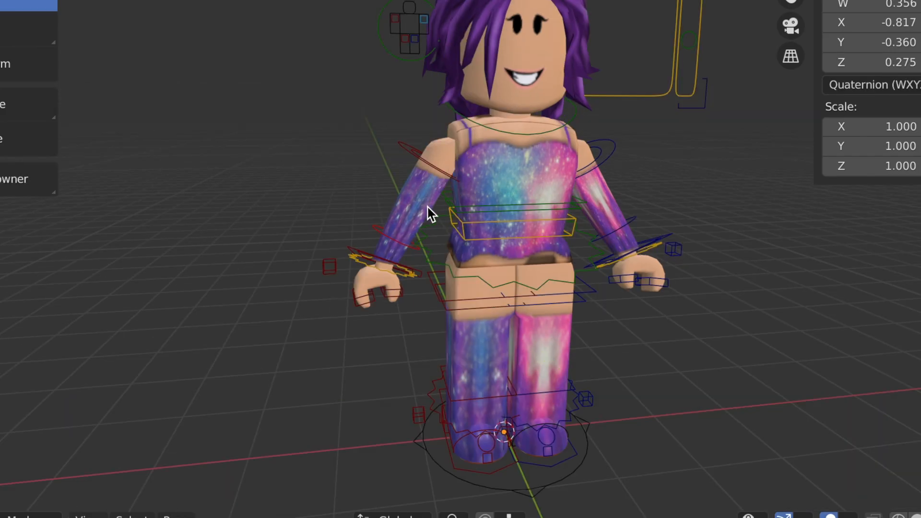
pyautogui.click(364, 263)
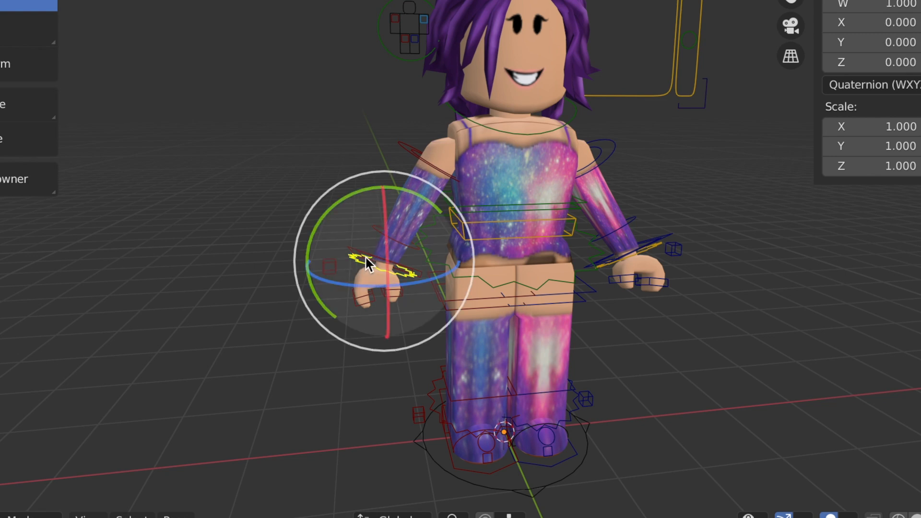
pyautogui.moveTo(392, 270); pyautogui.dragTo(361, 391)
pyautogui.moveTo(368, 433); pyautogui.dragTo(386, 37)
pyautogui.hotkey('ctrl', 'z')
pyautogui.click(698, 248)
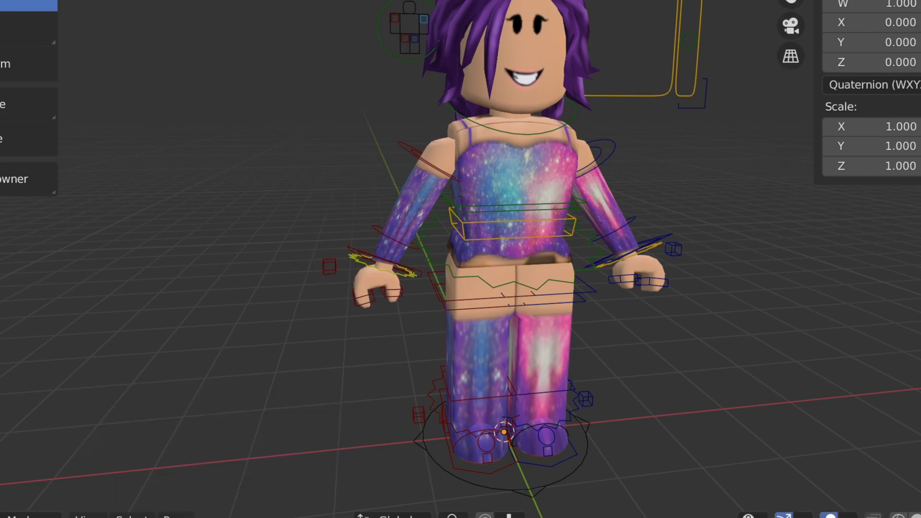
# - Rotate the rig's arm and leg bones into a pose with both forearms angled outward and the legs bent
pyautogui.moveTo(452, 196)
pyautogui.mouseDown(button='middle')
pyautogui.moveTo(432, 196)
pyautogui.moveTo(452, 196)
pyautogui.mouseUp(button='middle')
pyautogui.scroll(1, 450, 196)
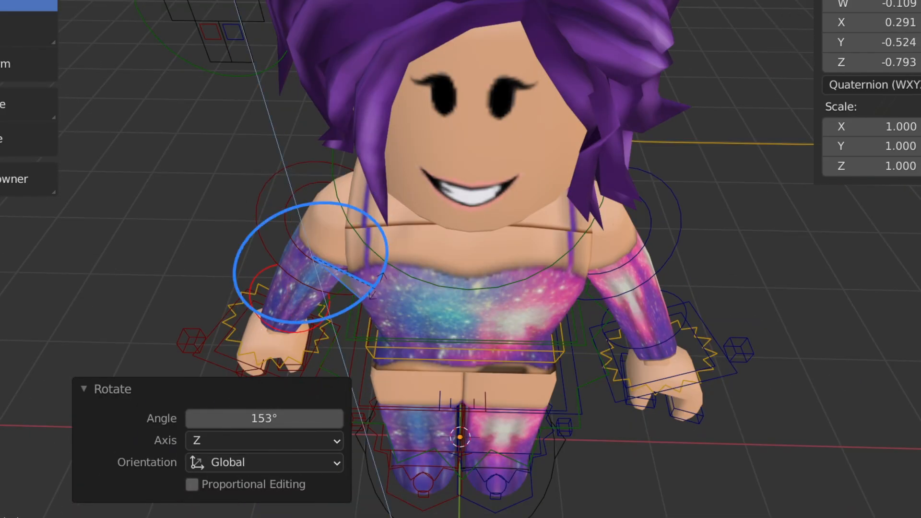
pyautogui.moveTo(288, 213); pyautogui.dragTo(267, 201)
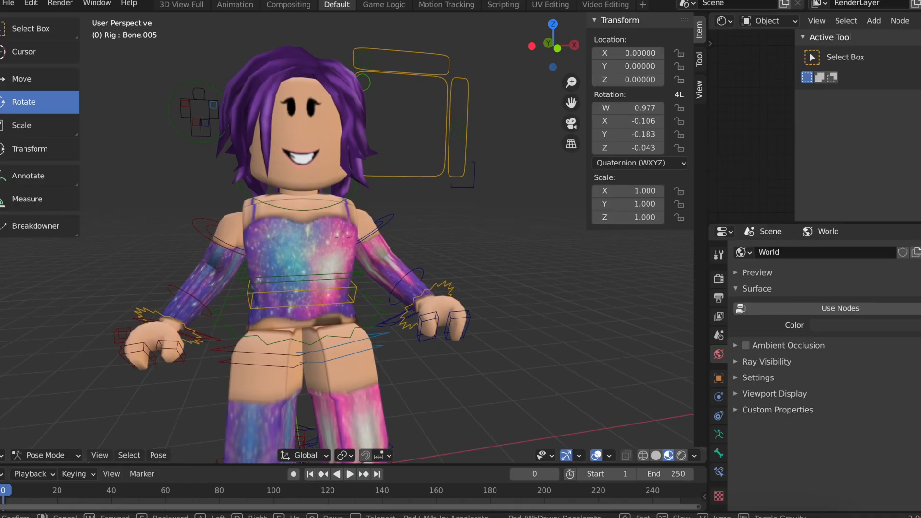
# - Frame the posed rig from the front, add a camera in Object Mode and look through it
pyautogui.press('a')
pyautogui.press('s')
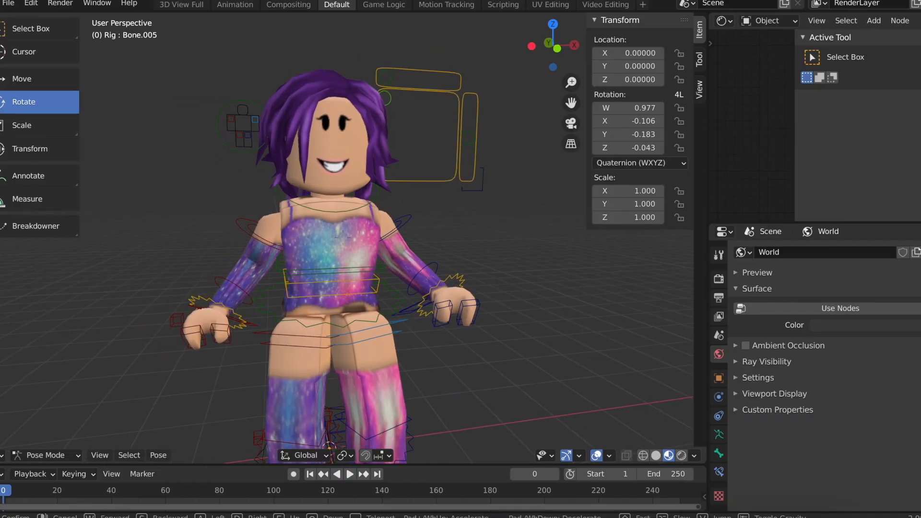
pyautogui.press('w')
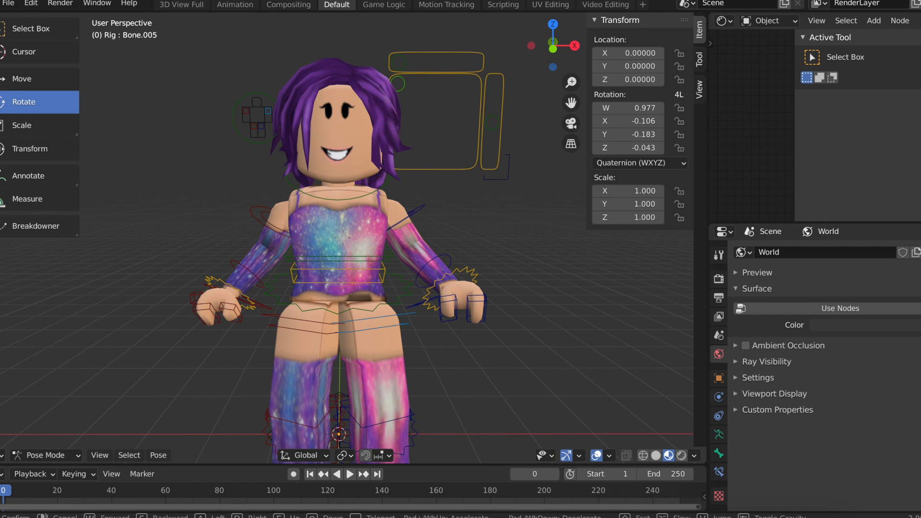
pyautogui.click(343, 238)
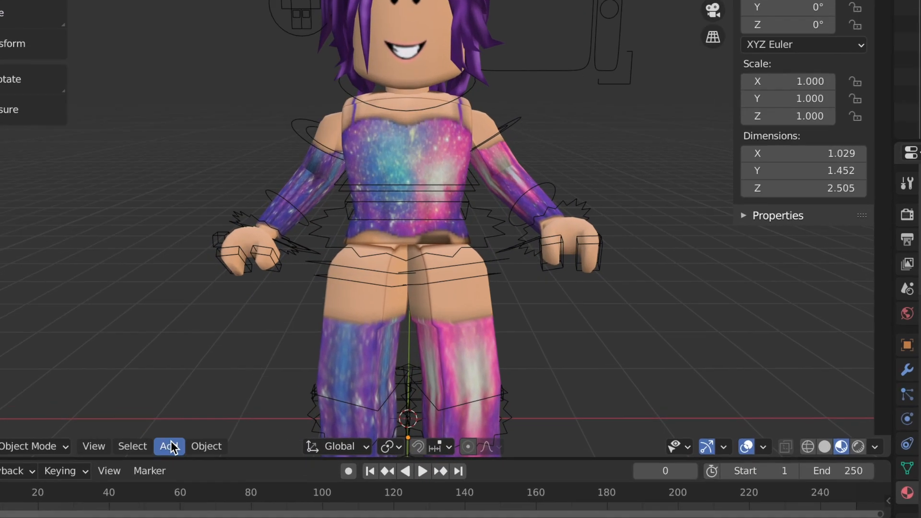
pyautogui.click(158, 455)
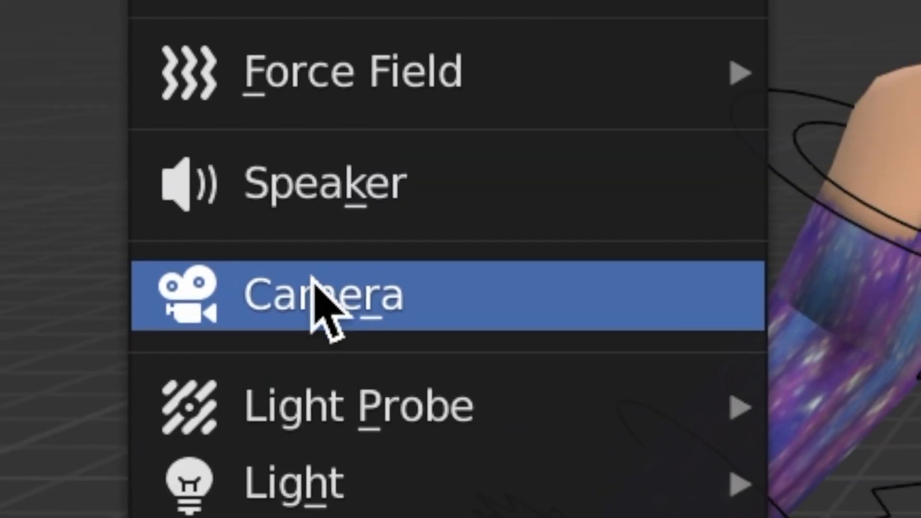
pyautogui.click(312, 288)
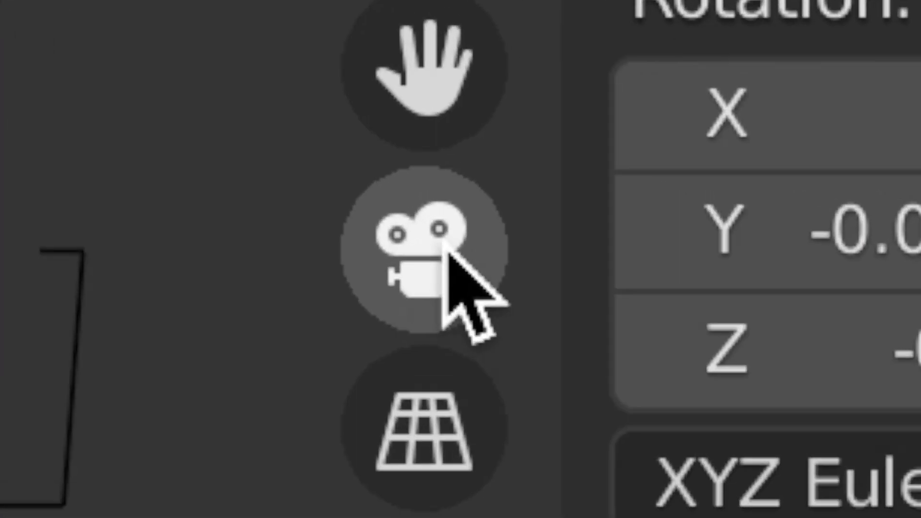
pyautogui.click(449, 246)
# - Fly the camera back and up until the rig's face and upper body are inside the camera frame
pyautogui.hotkey('shift', '`')
pyautogui.press('s')
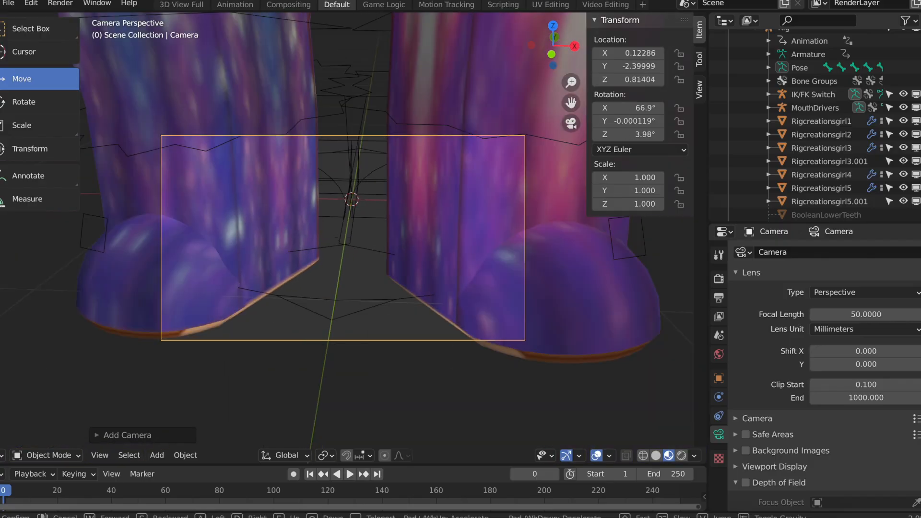
pyautogui.press('s')
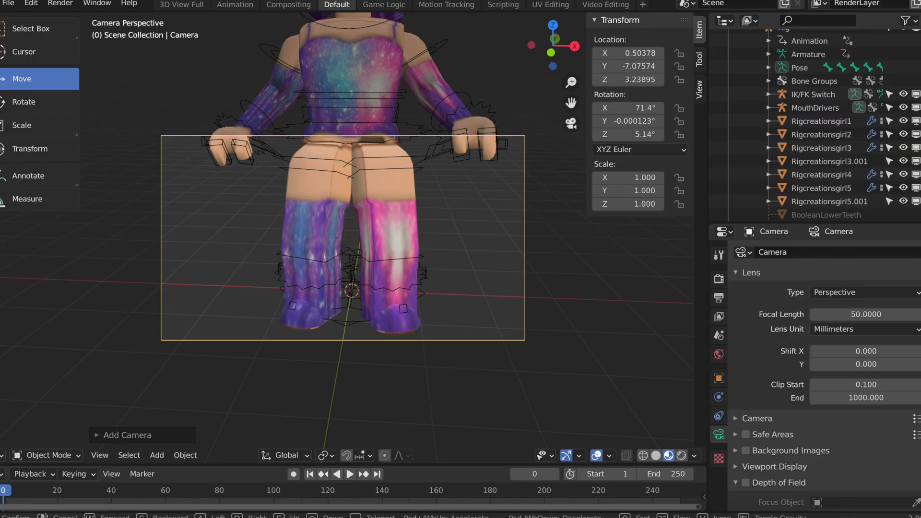
pyautogui.press('w')
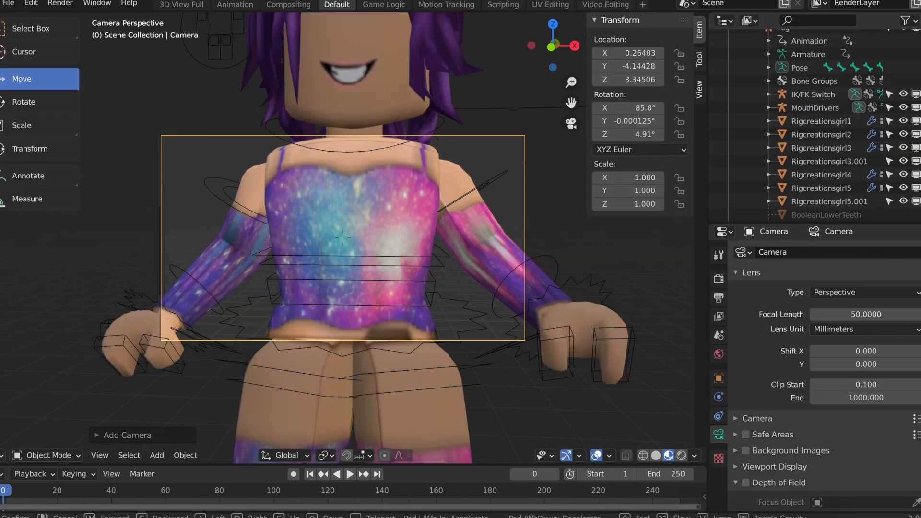
pyautogui.press('s')
pyautogui.click(747, 359)
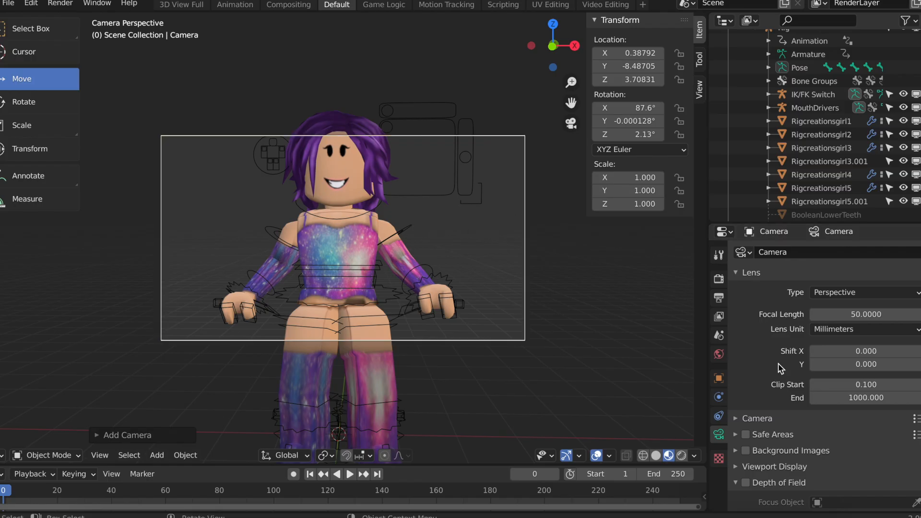
# - Set the render output resolution to 2000 by 2000 px
pyautogui.click(719, 280)
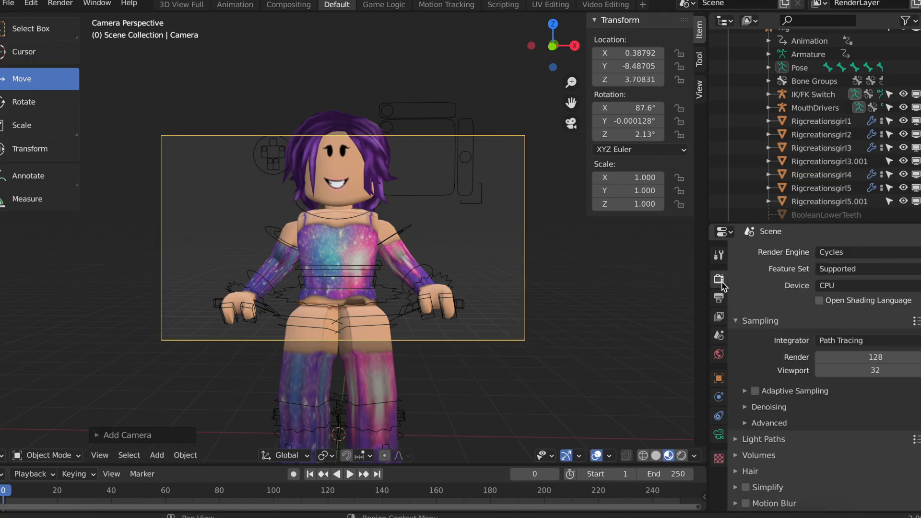
pyautogui.click(720, 298)
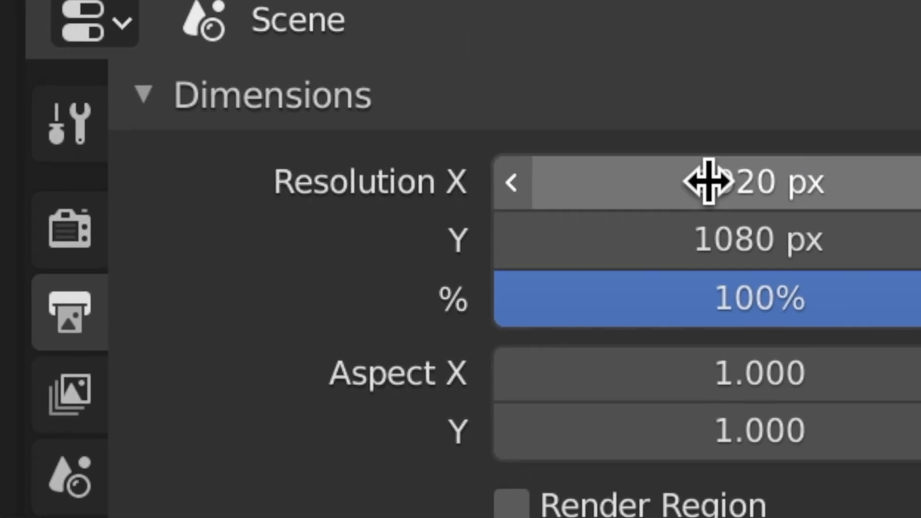
pyautogui.click(828, 201)
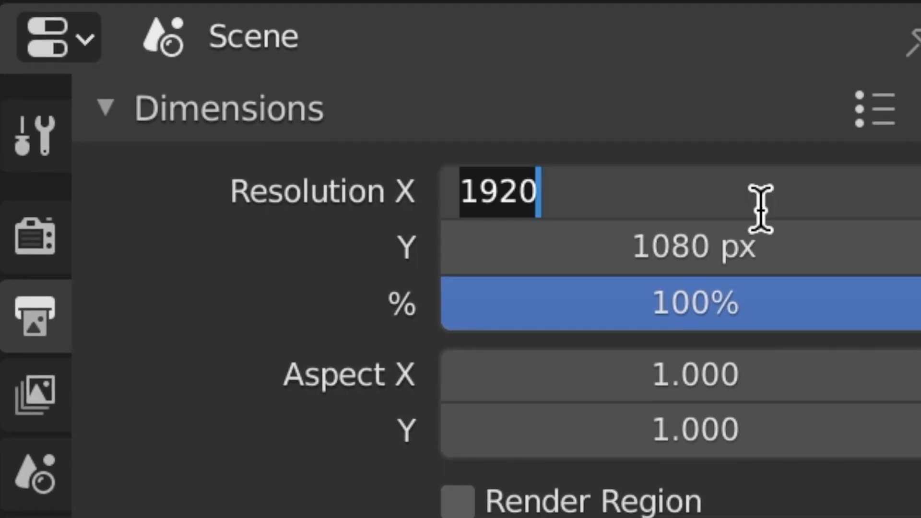
pyautogui.write('2000')
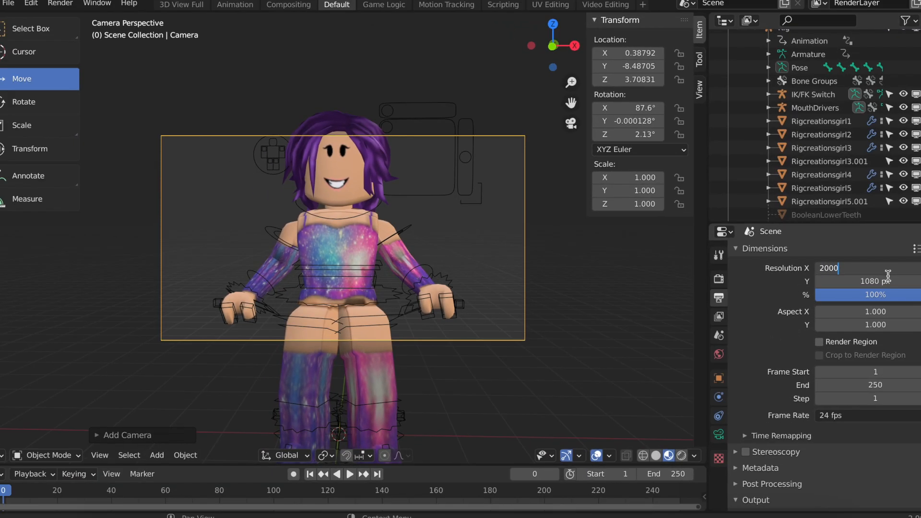
pyautogui.press('Return')
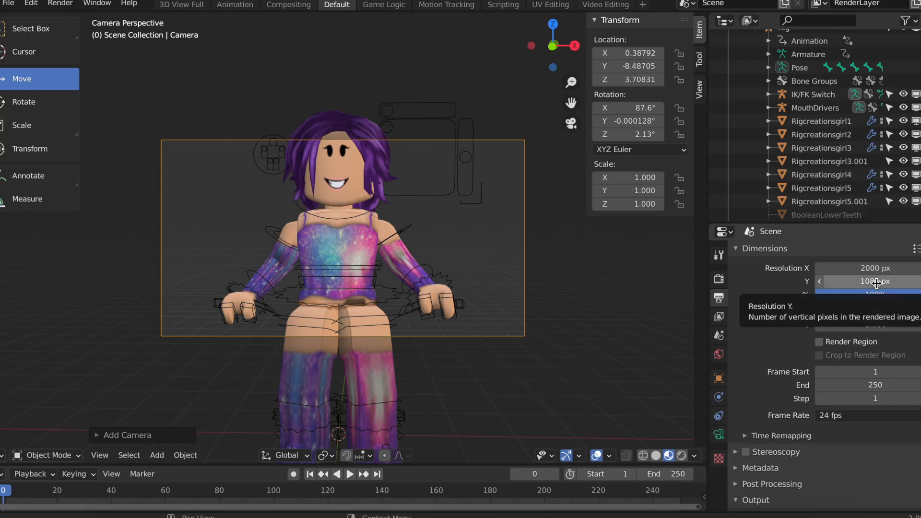
pyautogui.click(876, 284)
pyautogui.write('2')
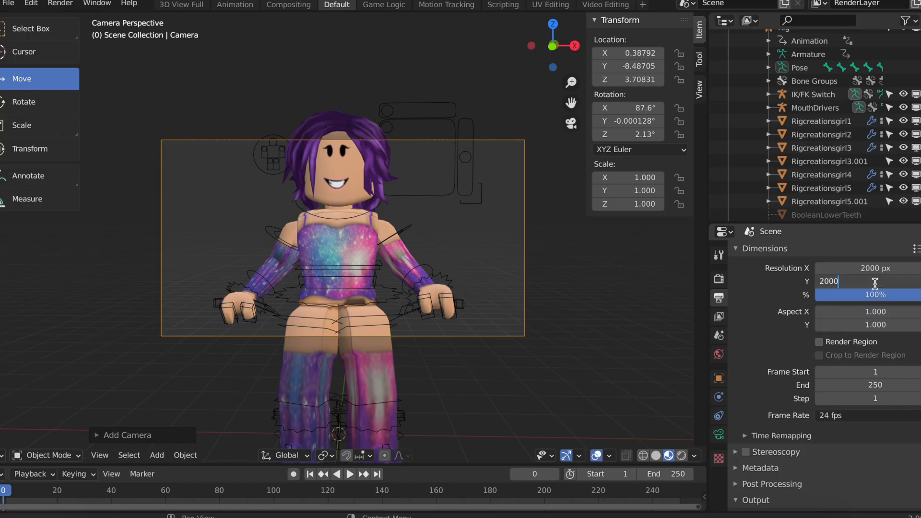
pyautogui.write('000')
pyautogui.press('Return')
# - Fly the camera closer and re-aim it so the rig's head, arms and upper body fill the square frame
pyautogui.hotkey('shift', '`')
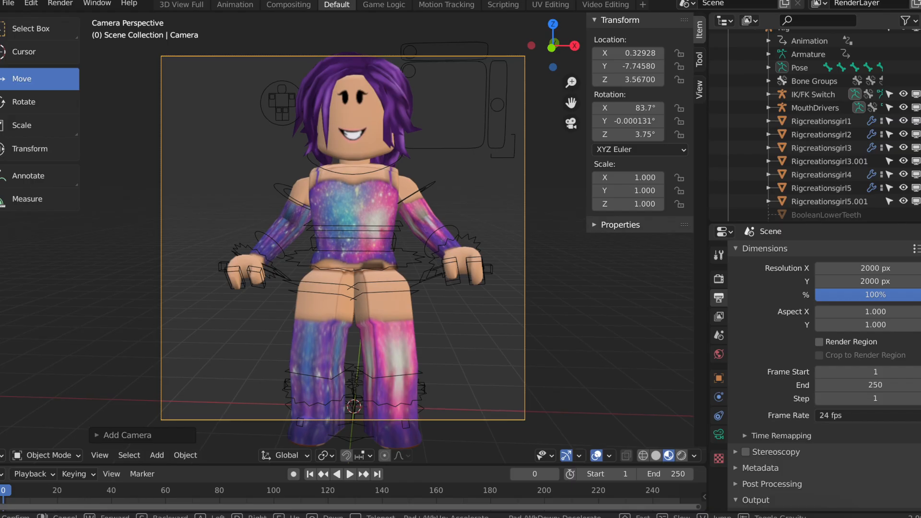
pyautogui.press('s')
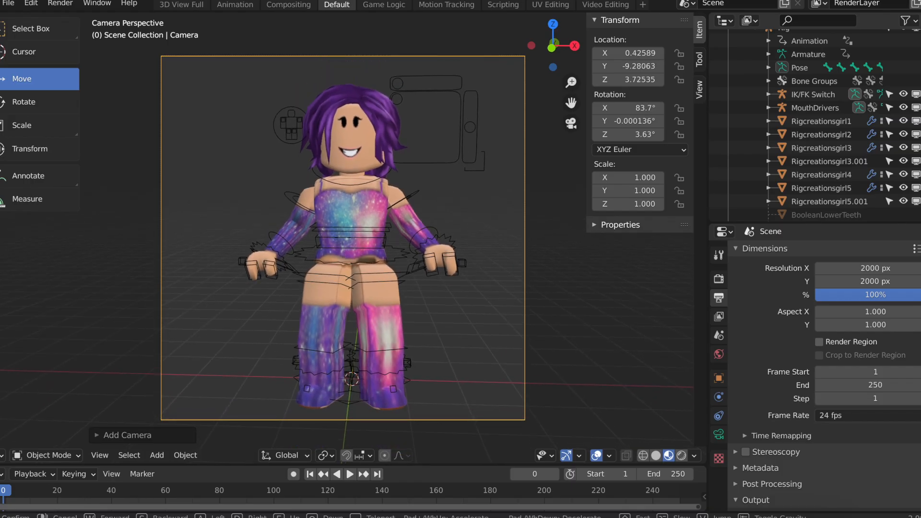
pyautogui.press('w')
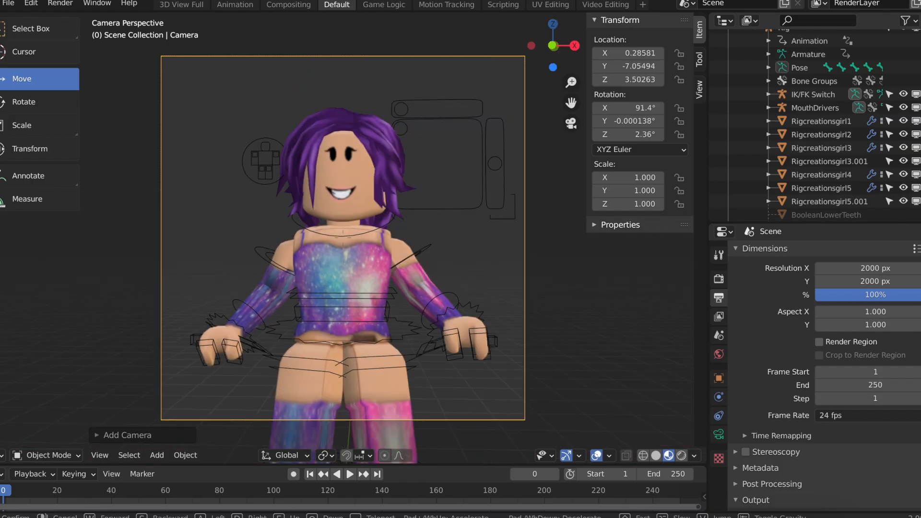
pyautogui.press('w')
pyautogui.press('s')
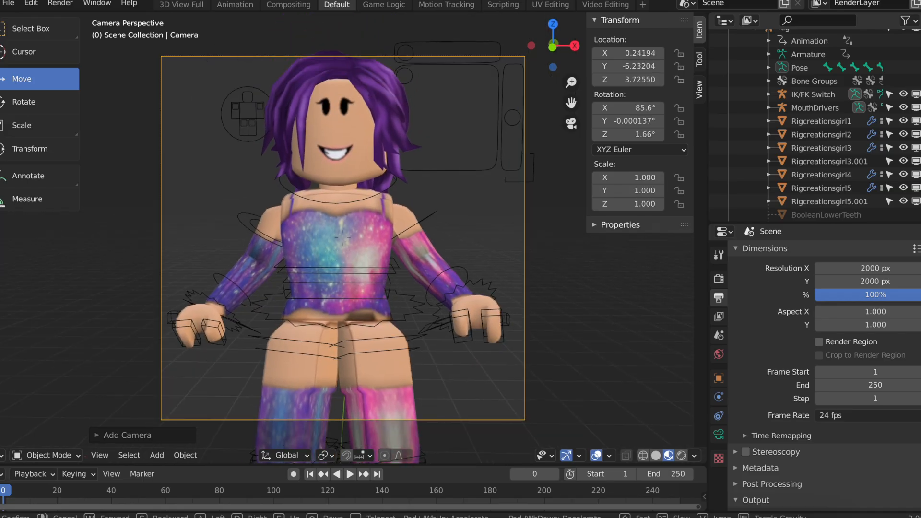
pyautogui.press('w')
pyautogui.press('s')
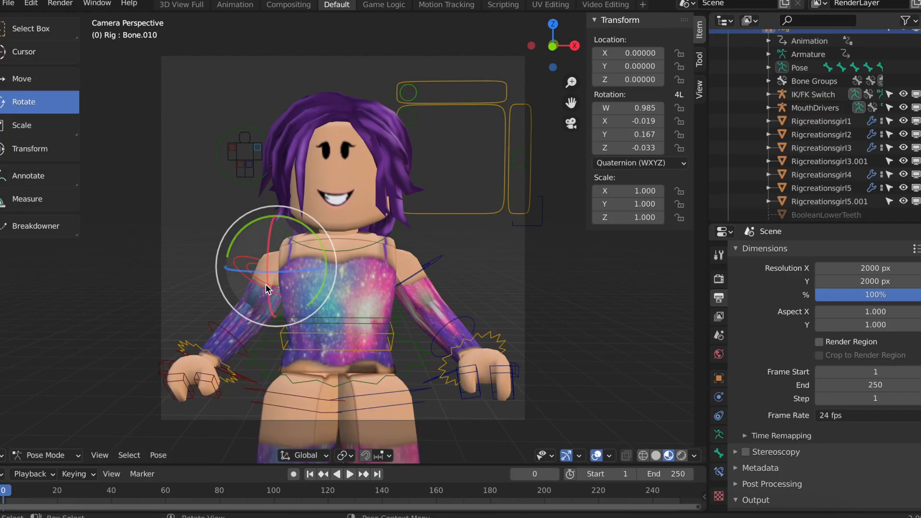
# - Repose the rig with the head turned, one arm angled outward and the other hand raised to the chin, and deselect everything in Object Mode
pyautogui.moveTo(263, 289)
pyautogui.mouseDown()
pyautogui.moveTo(270, 310)
pyautogui.moveTo(261, 283)
pyautogui.mouseUp()
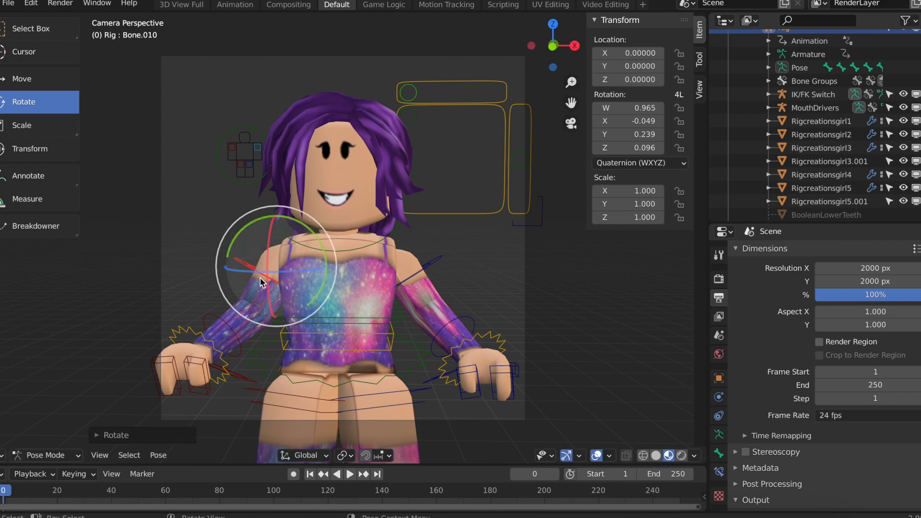
pyautogui.click(430, 268)
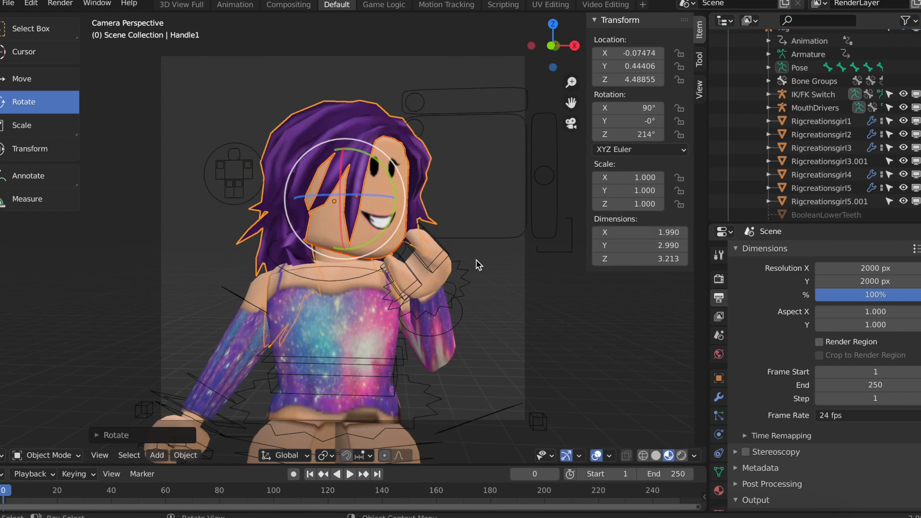
pyautogui.click(477, 264)
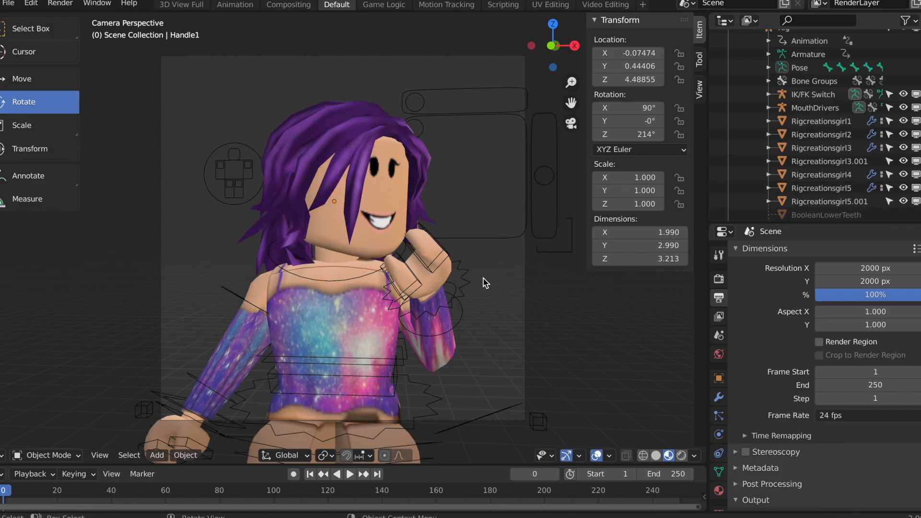
# - Tilt the camera slightly upward to refine the framing and check the lighting in Rendered shading before returning to Material Preview
pyautogui.hotkey('shift', '`')
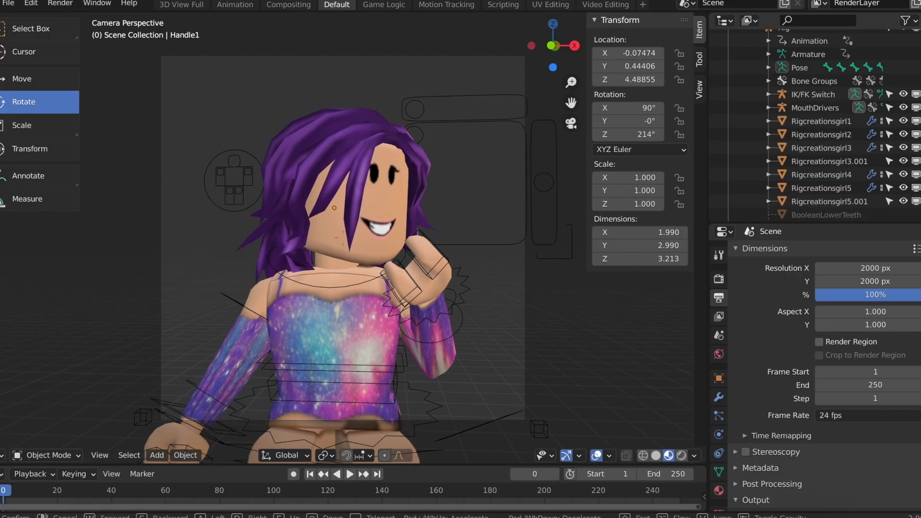
pyautogui.click(344, 244)
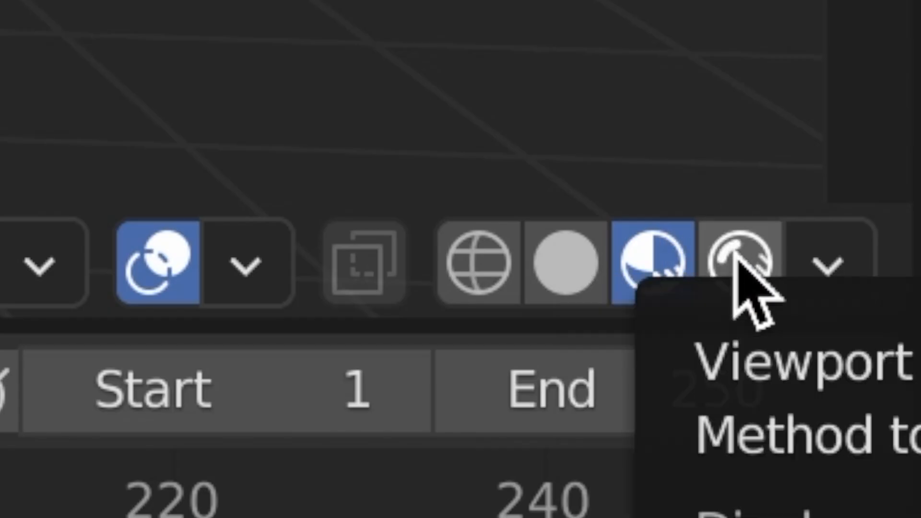
pyautogui.click(739, 261)
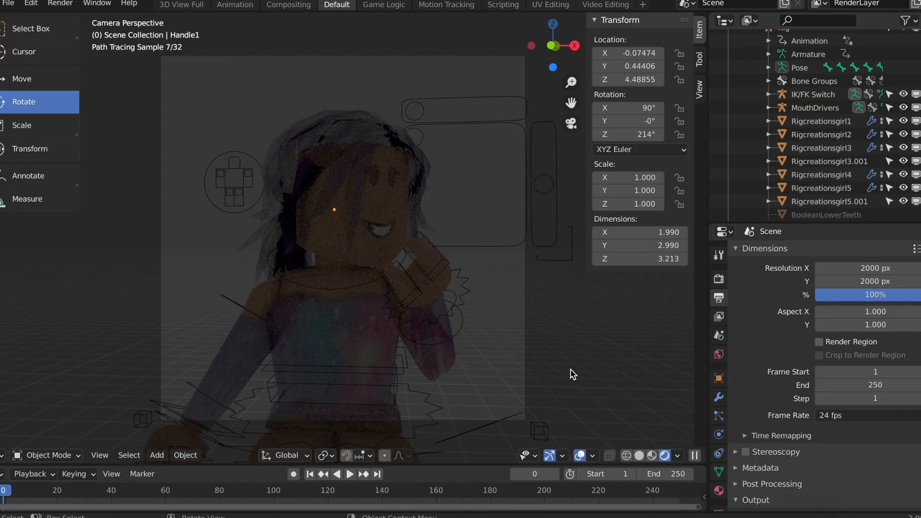
pyautogui.click(652, 456)
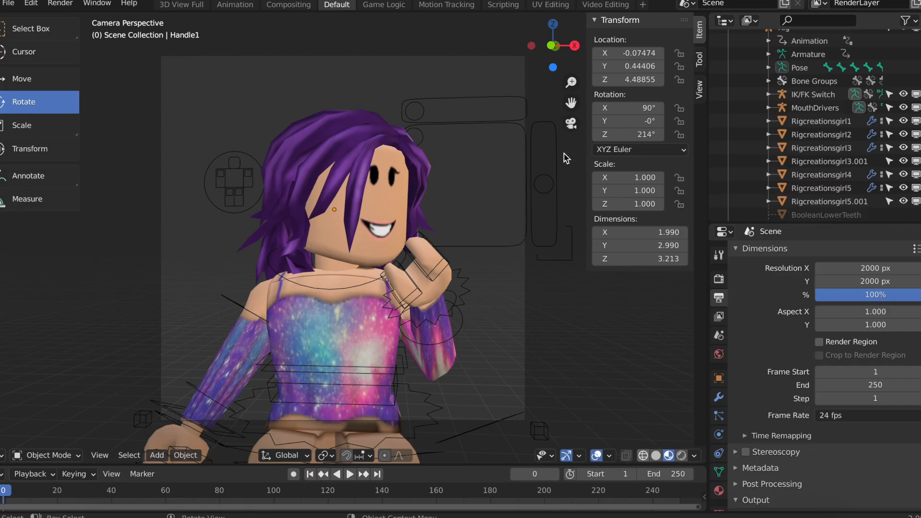
# - Leave the camera view, add a Point light and move it beside the face at about X 1.03, Z 4.23
pyautogui.click(571, 124)
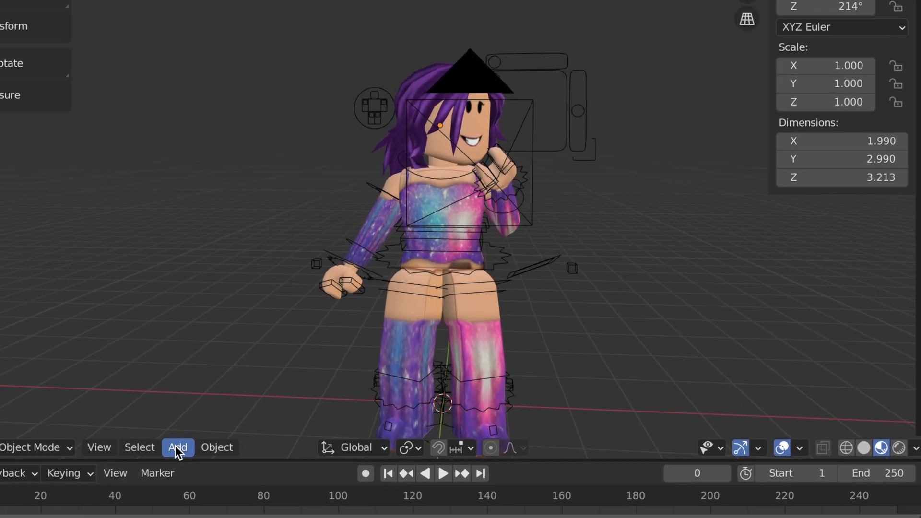
pyautogui.click(177, 448)
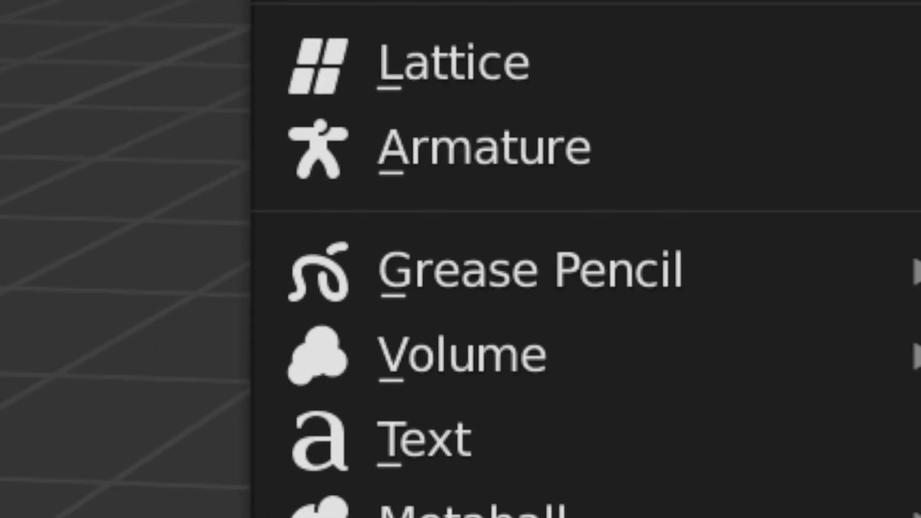
pyautogui.moveTo(418, 341)
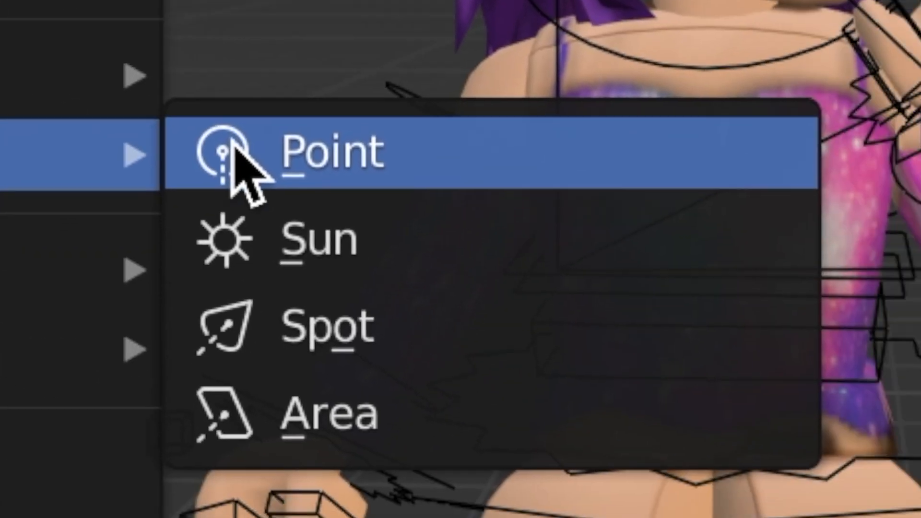
pyautogui.click(235, 149)
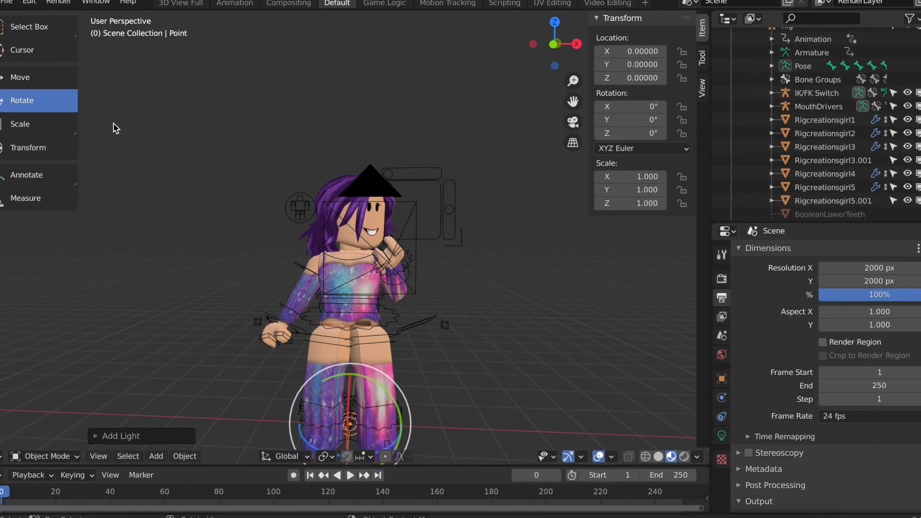
pyautogui.press('g')
pyautogui.press('z')
pyautogui.moveTo(363, 258); pyautogui.dragTo(362, 259)
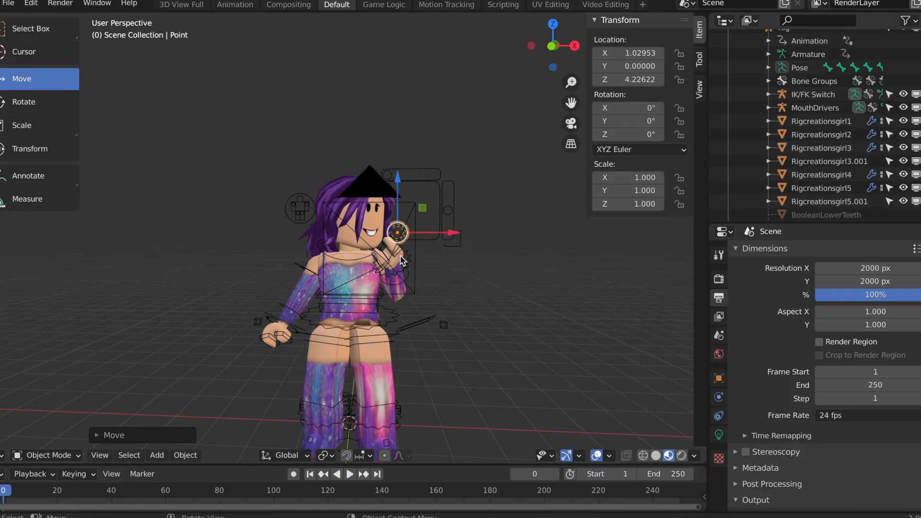
# - Reposition the light in front of the face at about X 0.68, Y -1.97, Z 4.35, using the rendered camera view
pyautogui.hotkey('shift', '`')
pyautogui.press('a')
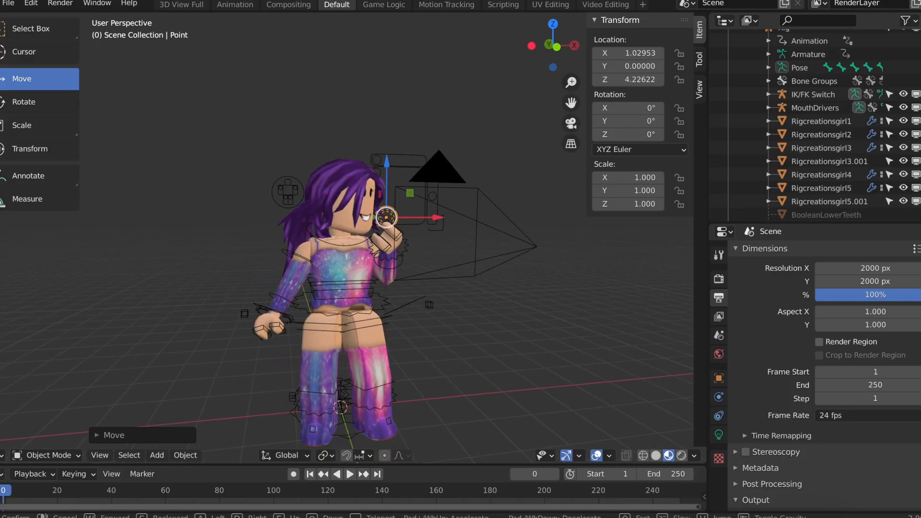
pyautogui.press('s')
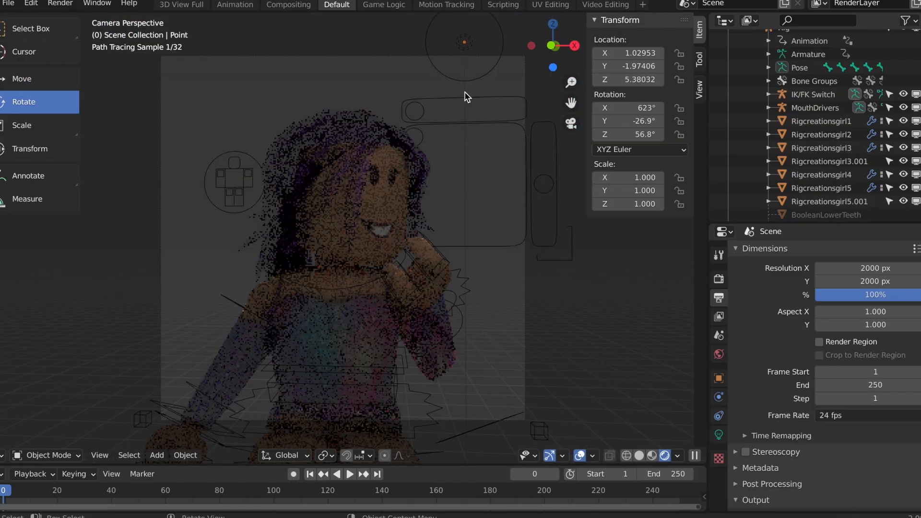
pyautogui.click(466, 44)
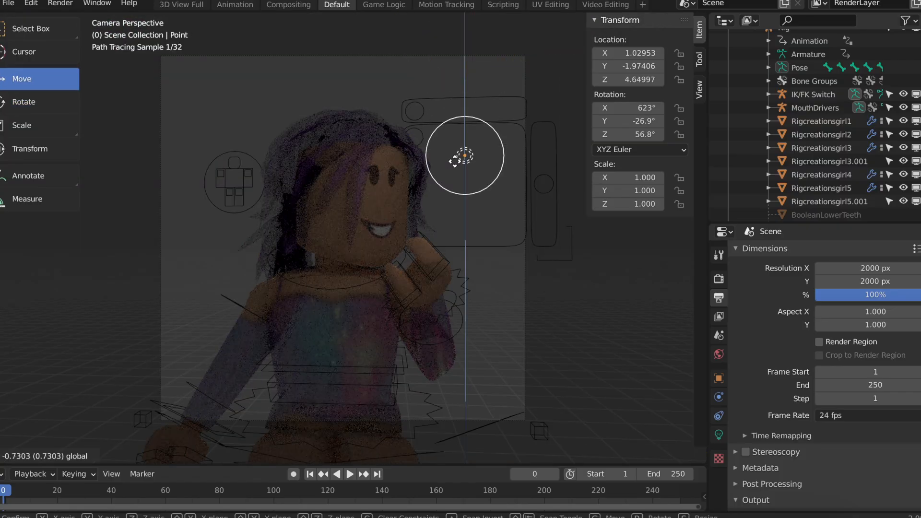
pyautogui.moveTo(456, 161); pyautogui.dragTo(453, 194)
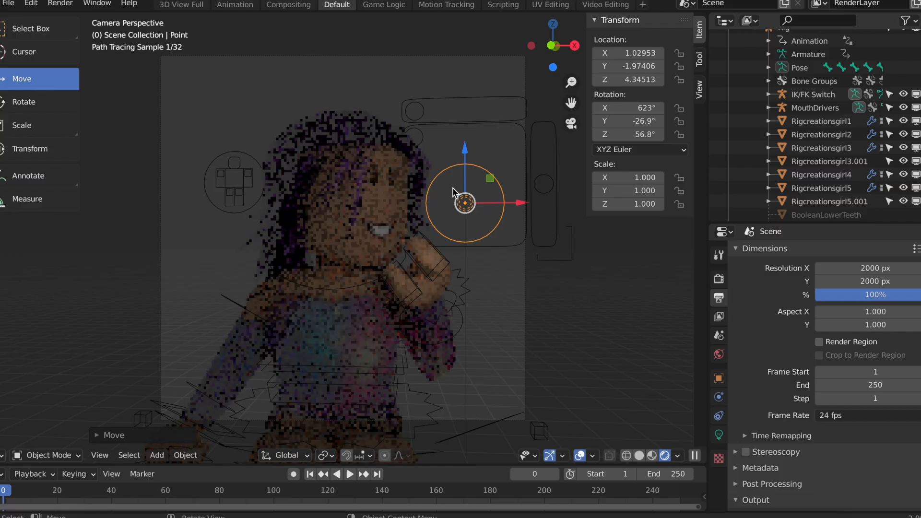
pyautogui.moveTo(488, 205); pyautogui.dragTo(431, 206)
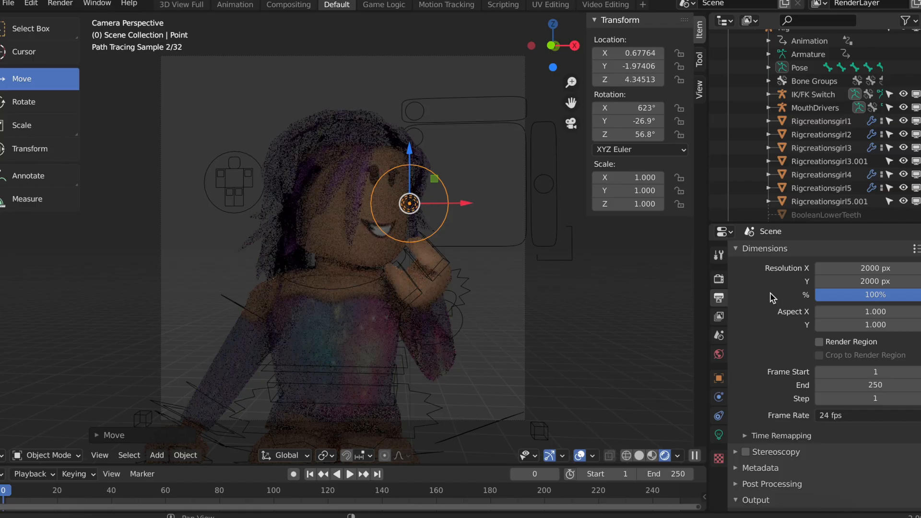
# - Change the Point light to a Sun and aim it so it lights the avatar from the front
pyautogui.click(719, 435)
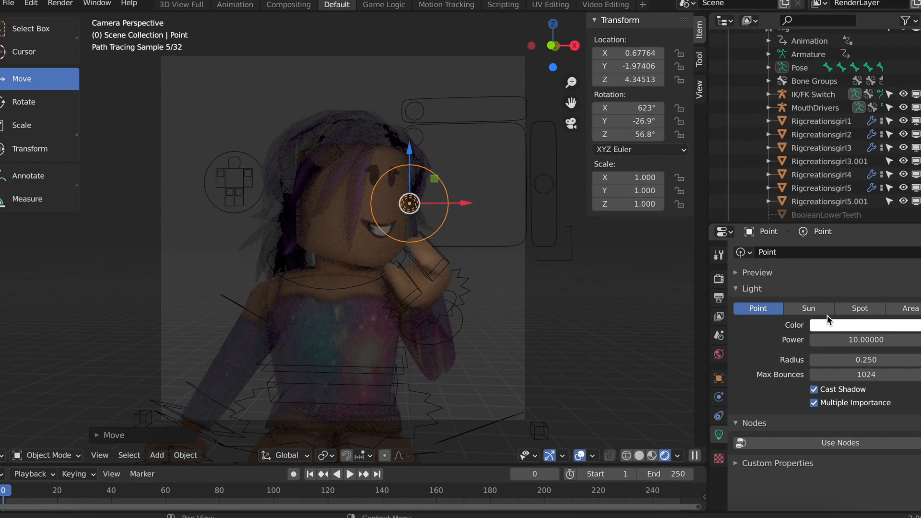
pyautogui.click(811, 311)
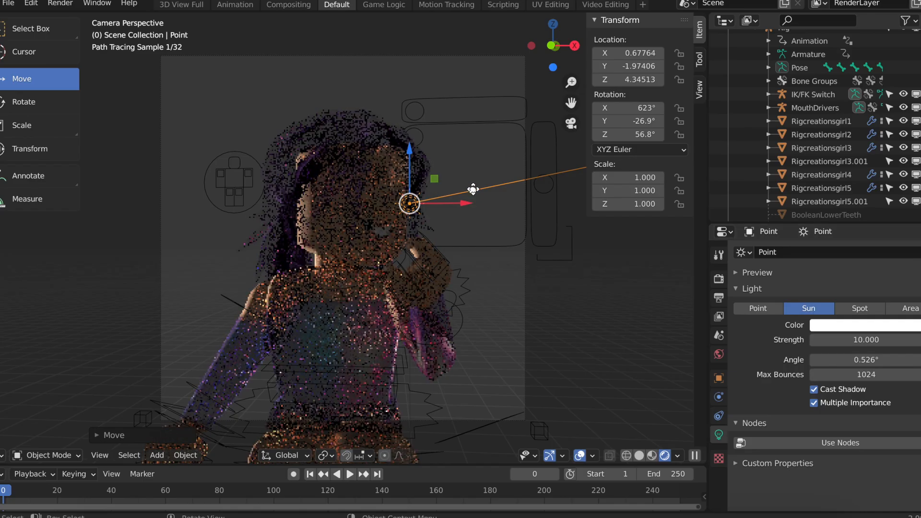
pyautogui.moveTo(422, 192); pyautogui.dragTo(380, 206)
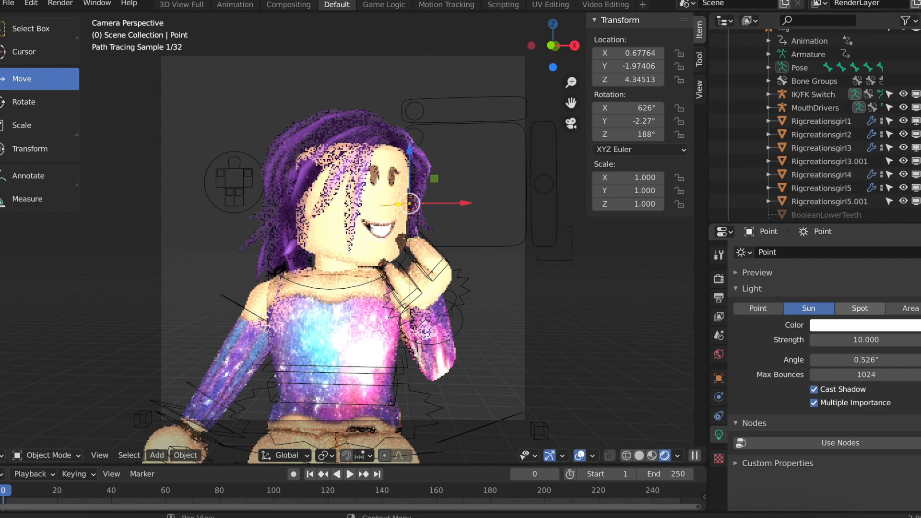
# - Set the sun light's strength to 5
pyautogui.click(878, 340)
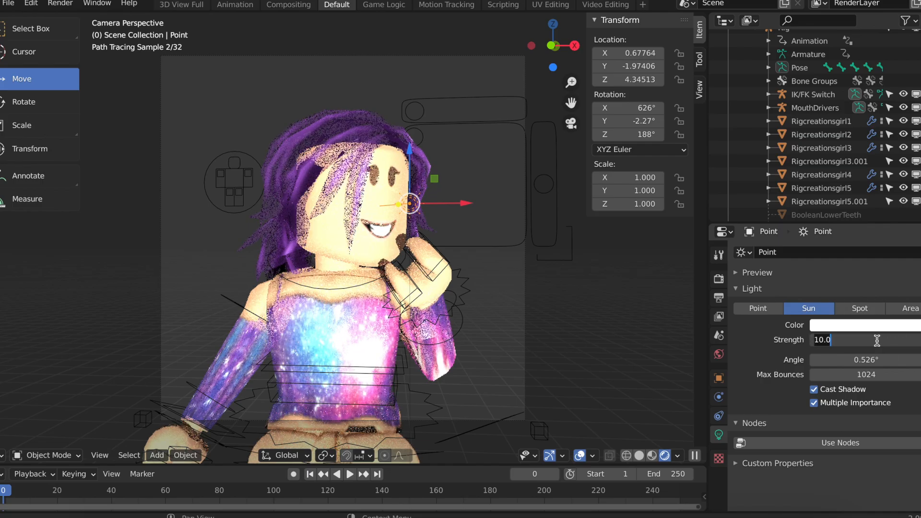
pyautogui.press('BackSpace')
pyautogui.press('Return')
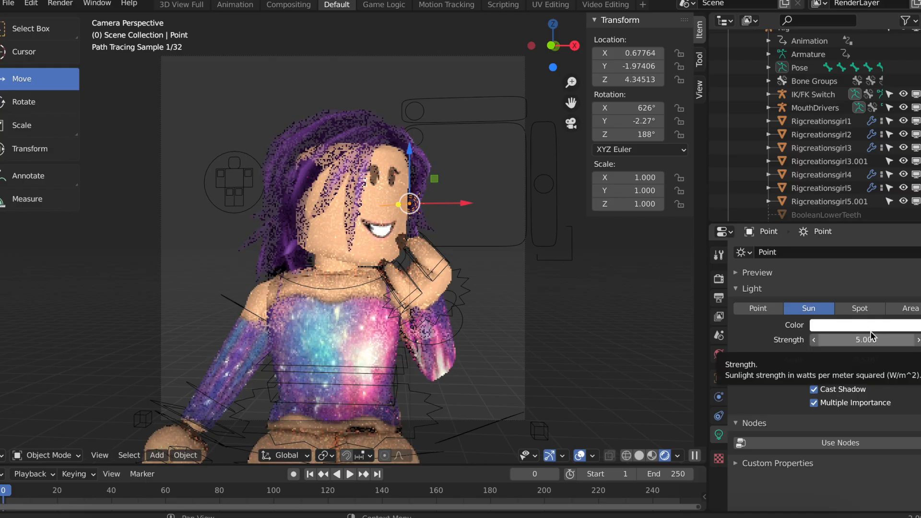
# - Try blue, lavender and orange tints on the sun light and return its color to white
pyautogui.click(865, 325)
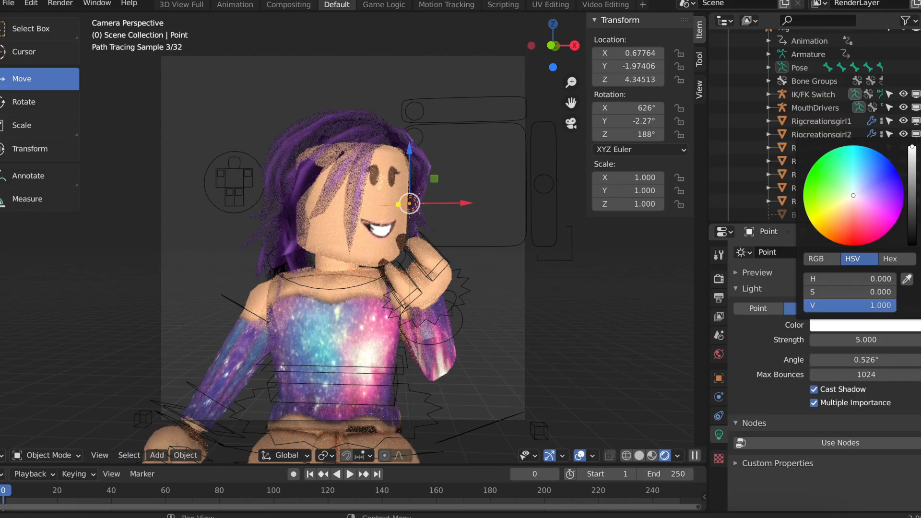
pyautogui.click(880, 180)
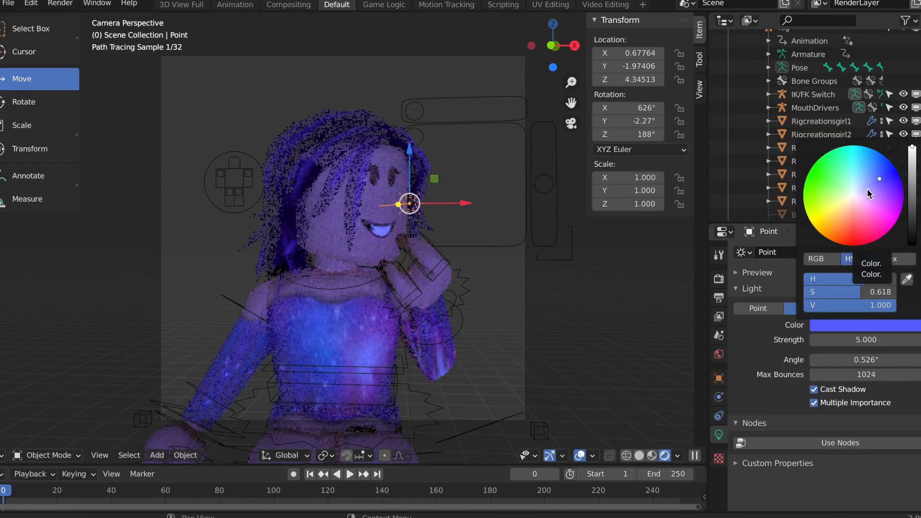
pyautogui.click(868, 190)
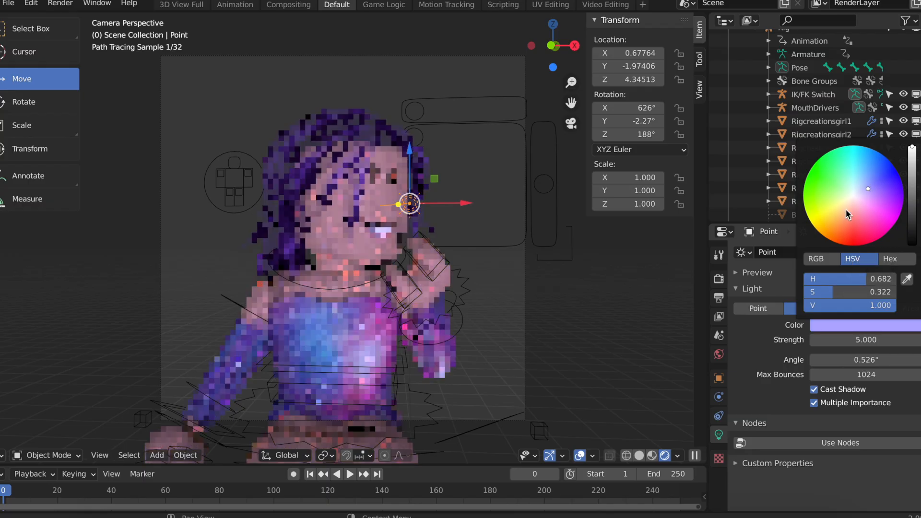
pyautogui.click(839, 219)
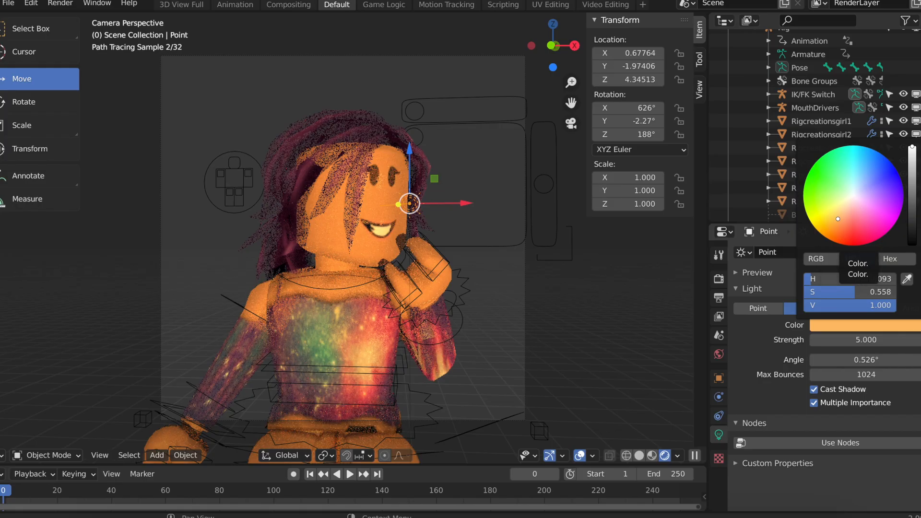
pyautogui.click(854, 195)
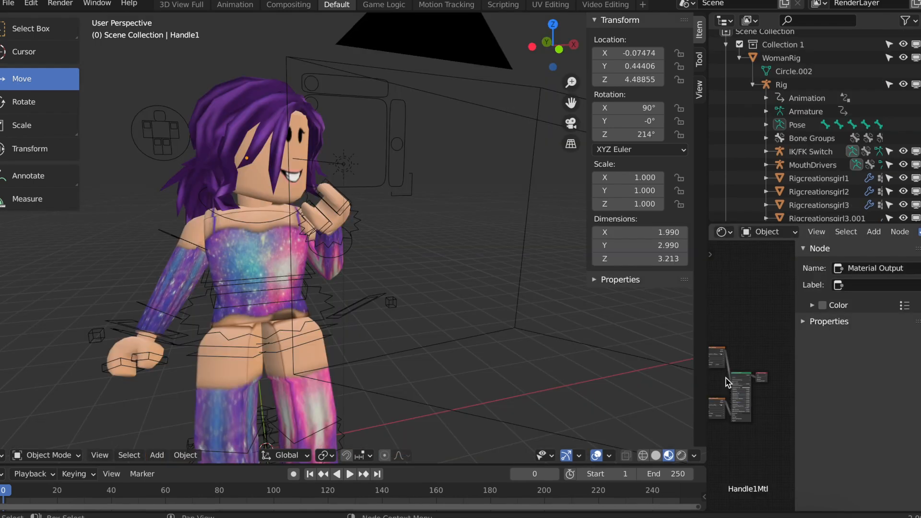
# - Change the Outliner area above the hair material's node view into a second Shader Editor
pyautogui.click(724, 232)
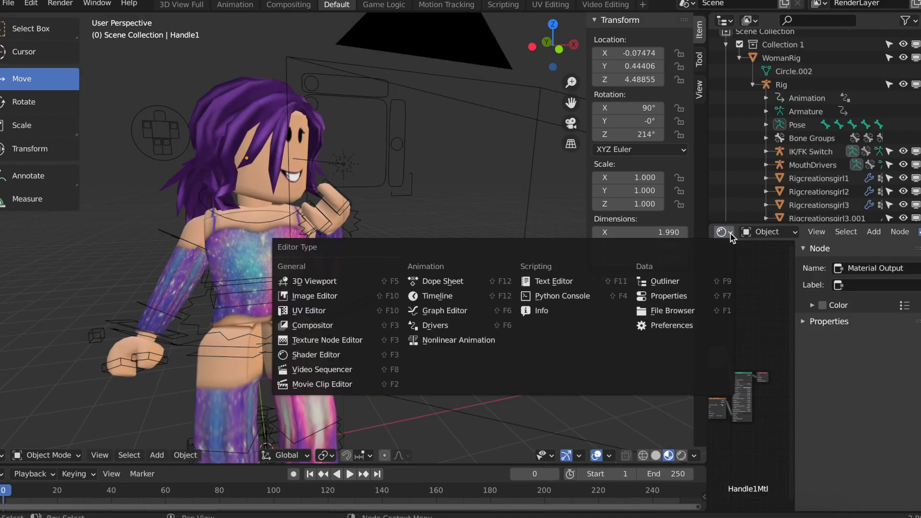
pyautogui.click(725, 20)
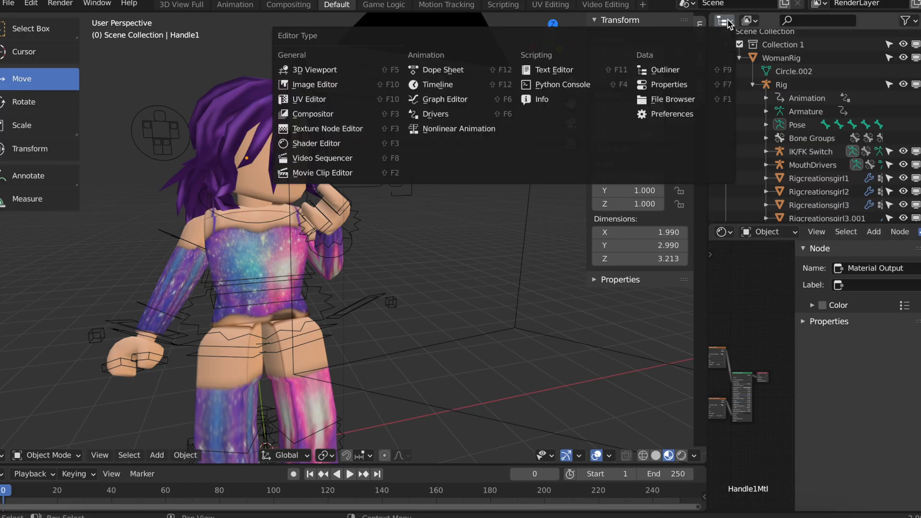
pyautogui.click(317, 143)
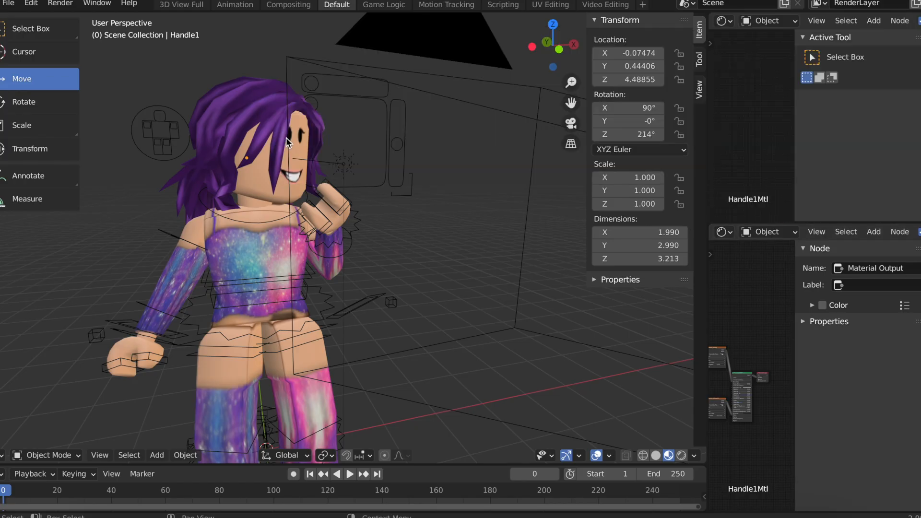
# - Change the second Shader Editor above the hair material's node view back into an Outliner
pyautogui.click(732, 23)
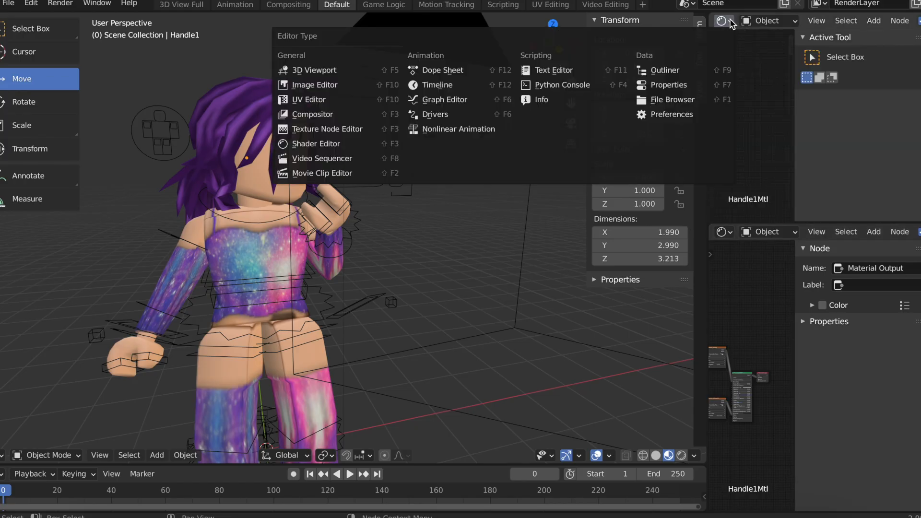
pyautogui.click(665, 71)
# - Delete the Image Texture.001 node from the hair's Handle1Mtl material
pyautogui.press('Home')
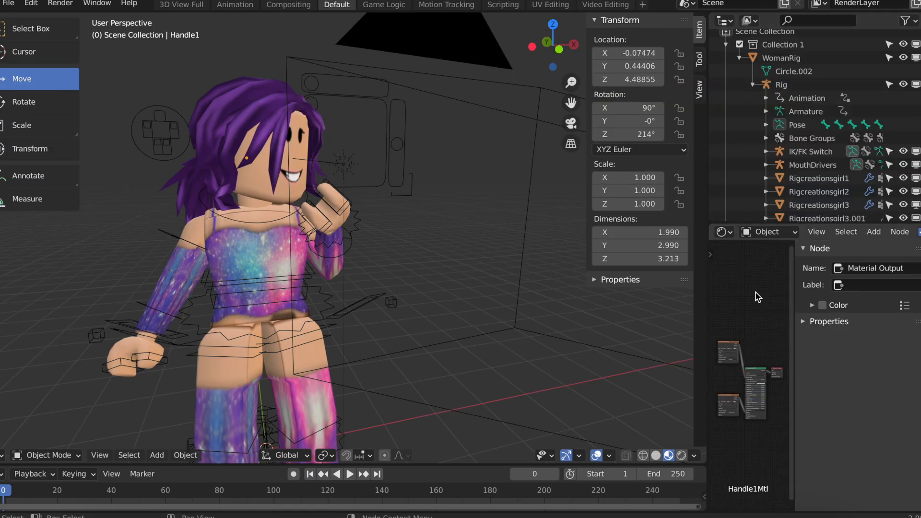
pyautogui.scroll(1, 737, 355)
pyautogui.scroll(4, 736, 355)
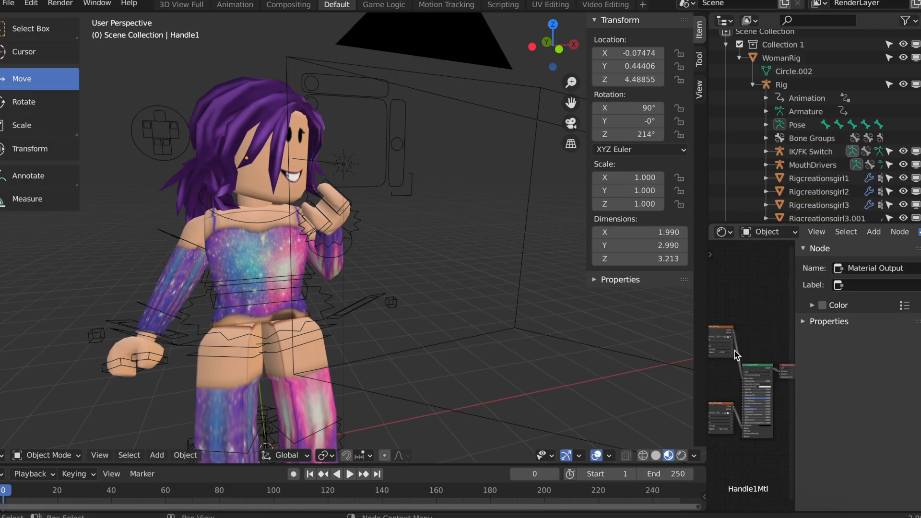
pyautogui.scroll(4, 722, 379)
pyautogui.click(737, 407)
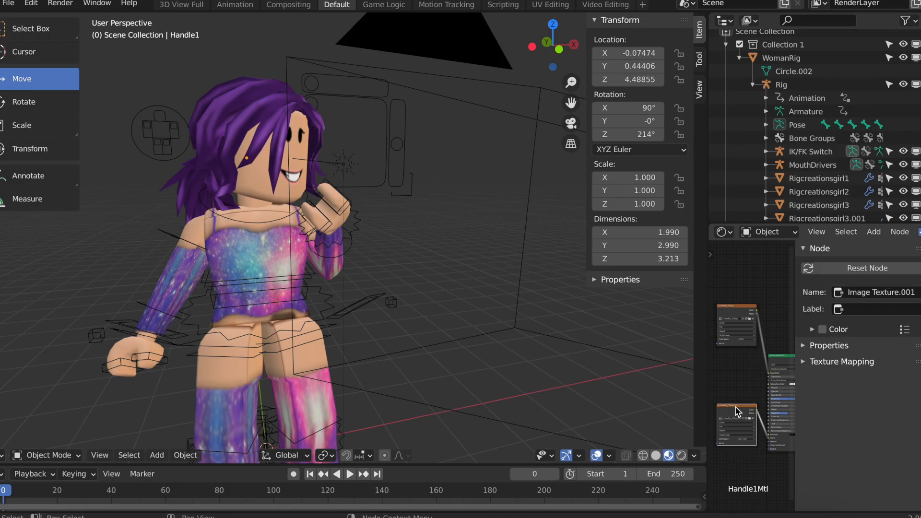
pyautogui.press('Delete')
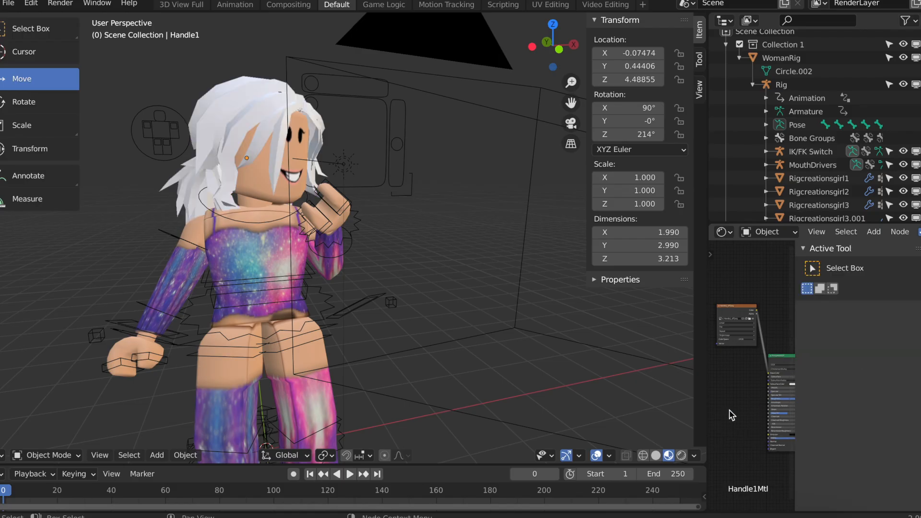
# - Show the avatar with rendered shading through the camera and enable the Transparent film option in the render settings
pyautogui.click(682, 455)
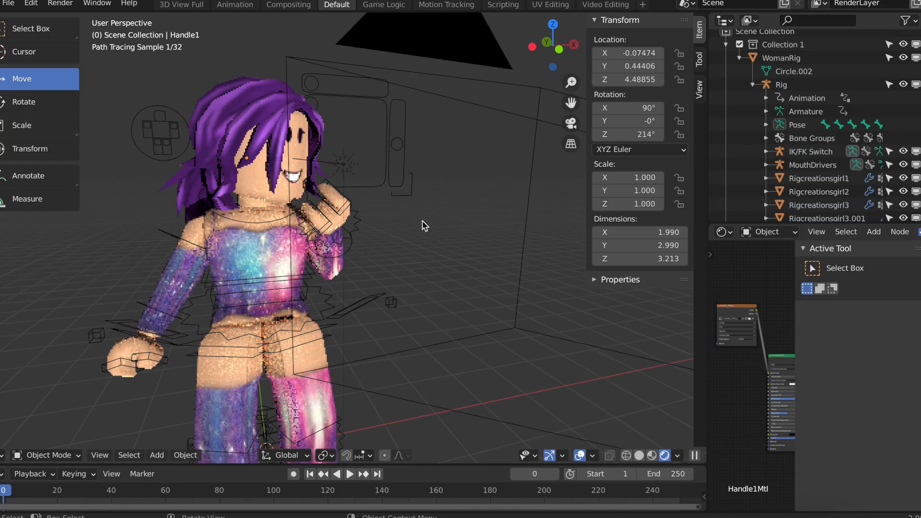
pyautogui.click(571, 124)
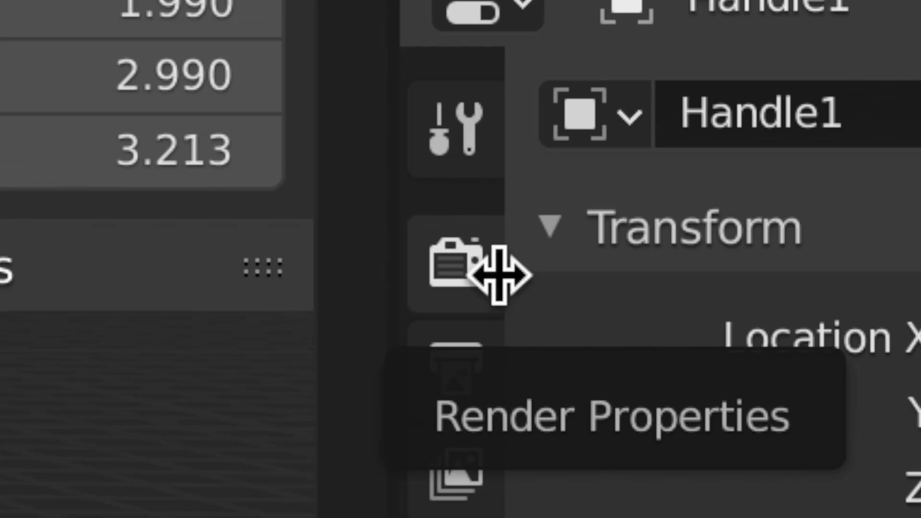
pyautogui.click(463, 273)
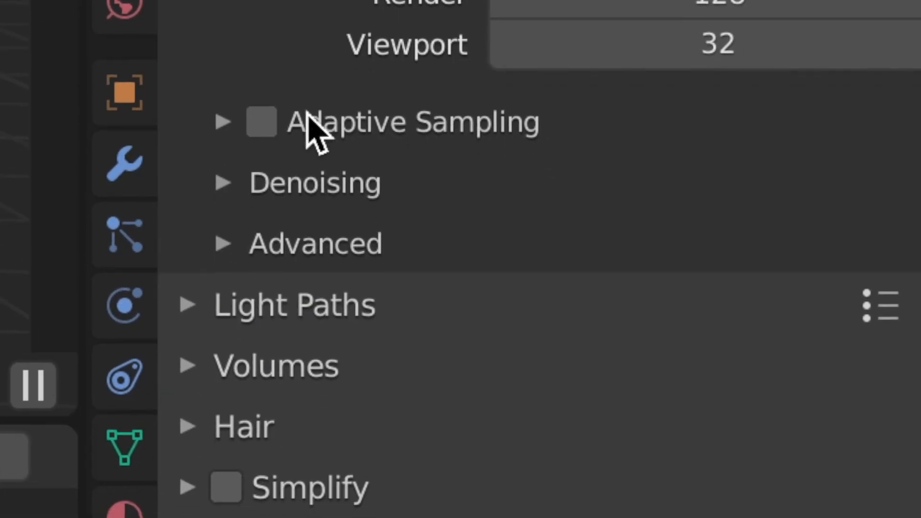
pyautogui.scroll(-3, 309, 127)
pyautogui.scroll(-1, 308, 114)
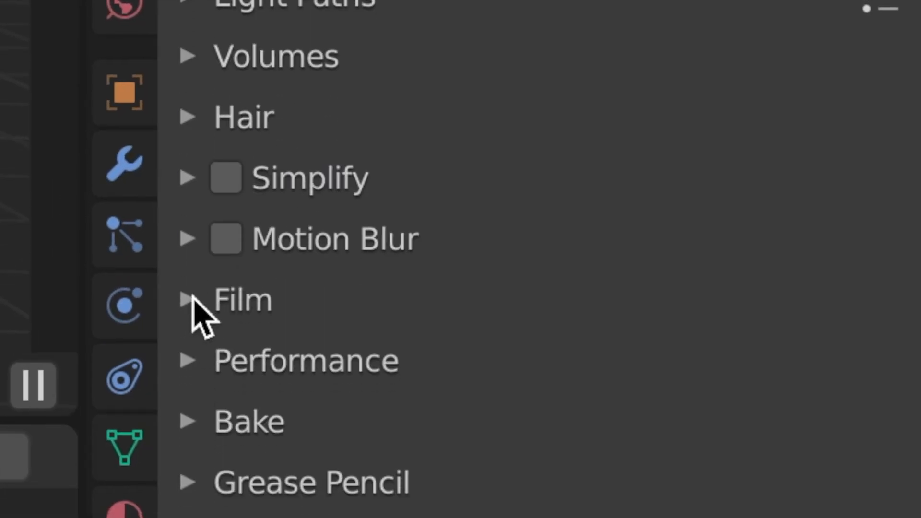
pyautogui.click(189, 301)
pyautogui.scroll(-3, 339, 354)
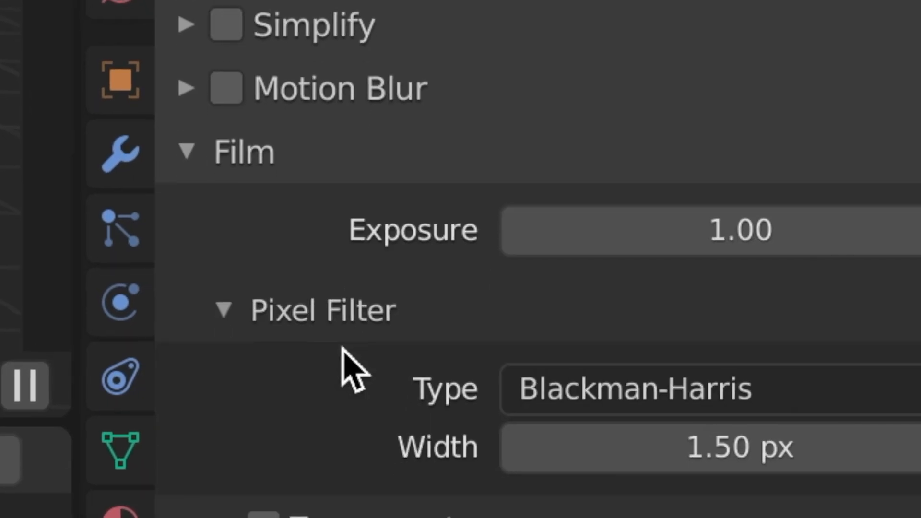
pyautogui.scroll(-3, 350, 355)
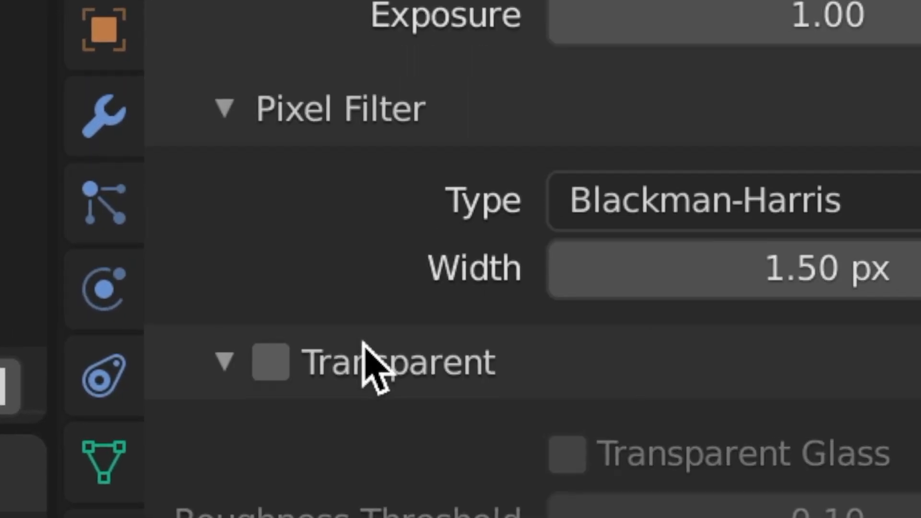
pyautogui.click(296, 336)
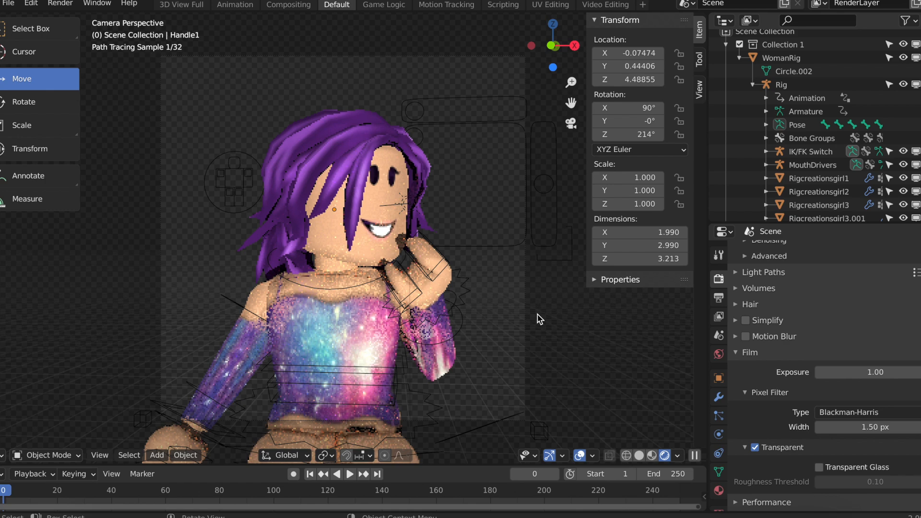
# - Select the sun light near the avatar's face and set its strength to 4
pyautogui.click(409, 204)
pyautogui.click(719, 434)
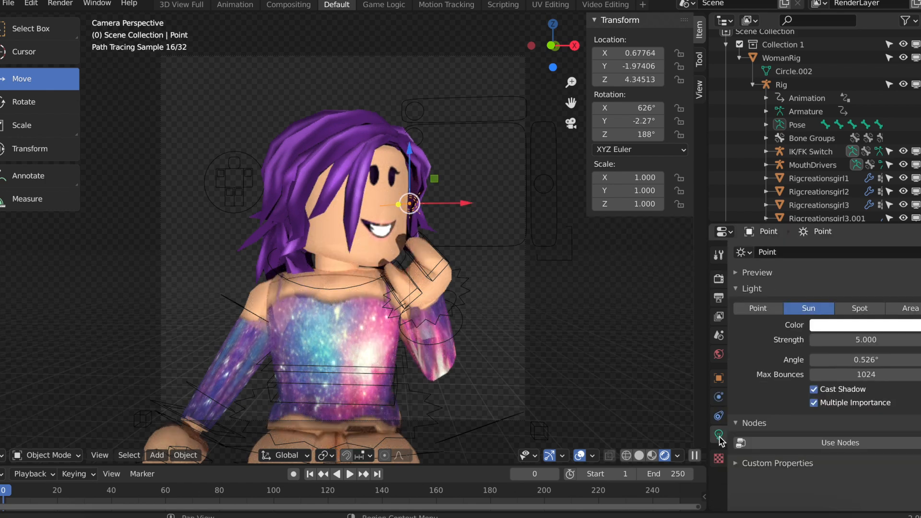
pyautogui.click(868, 340)
pyautogui.write('3.5')
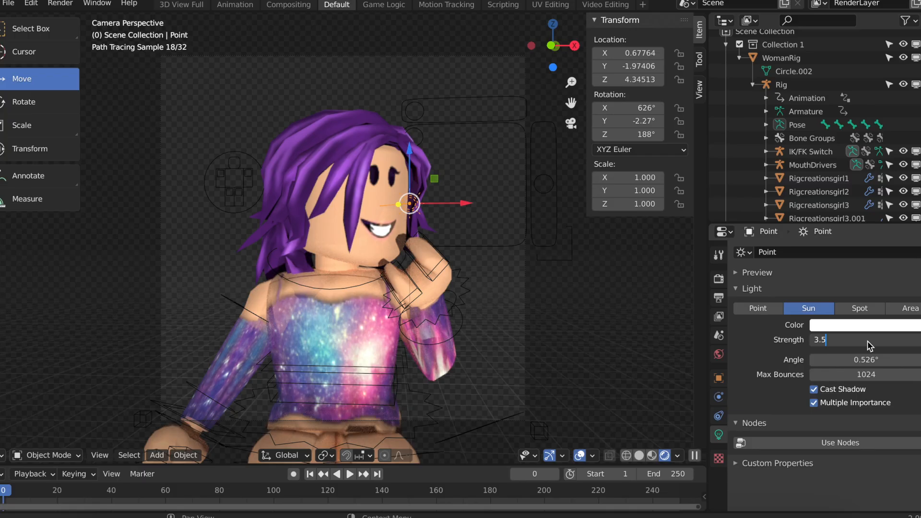
pyautogui.press('Return')
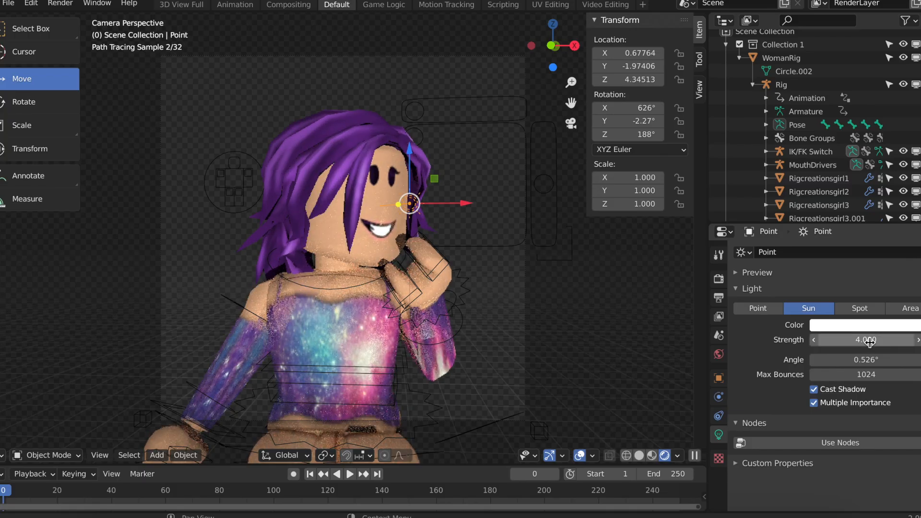
# - Deselect the sun light and render the still image from the camera
pyautogui.click(371, 95)
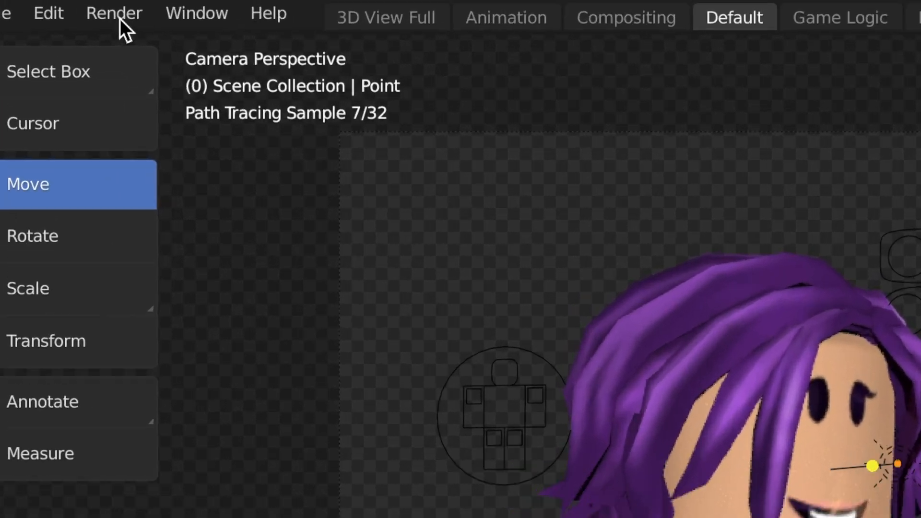
pyautogui.click(120, 19)
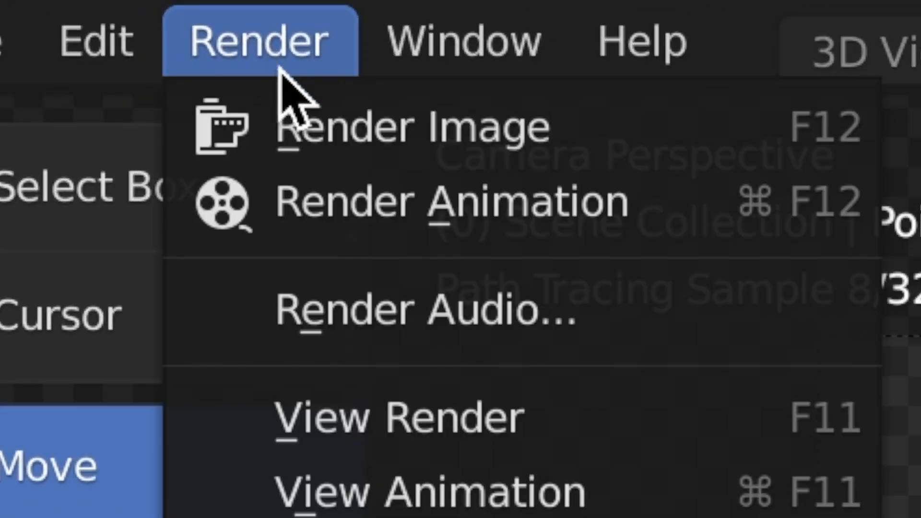
pyautogui.click(295, 126)
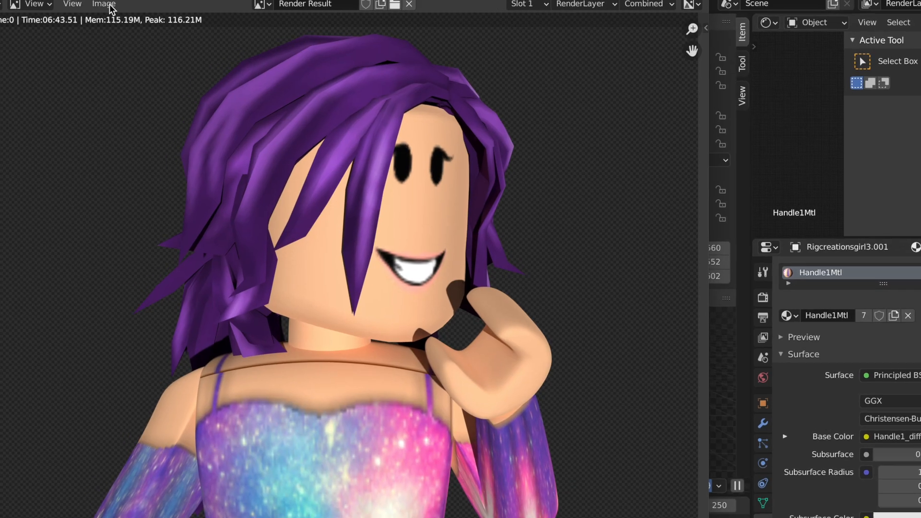
# - Start saving the render result as a new file, with PNG as the format and RGBA color
pyautogui.click(103, 4)
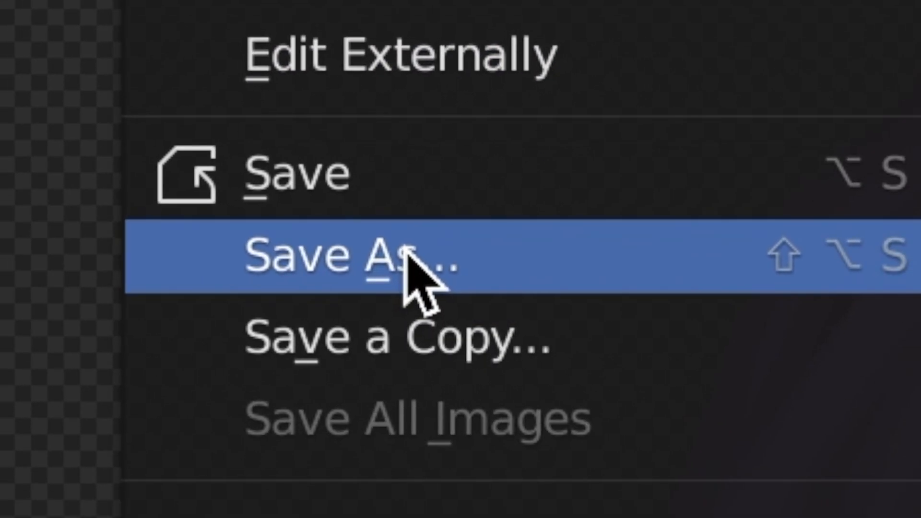
pyautogui.click(404, 248)
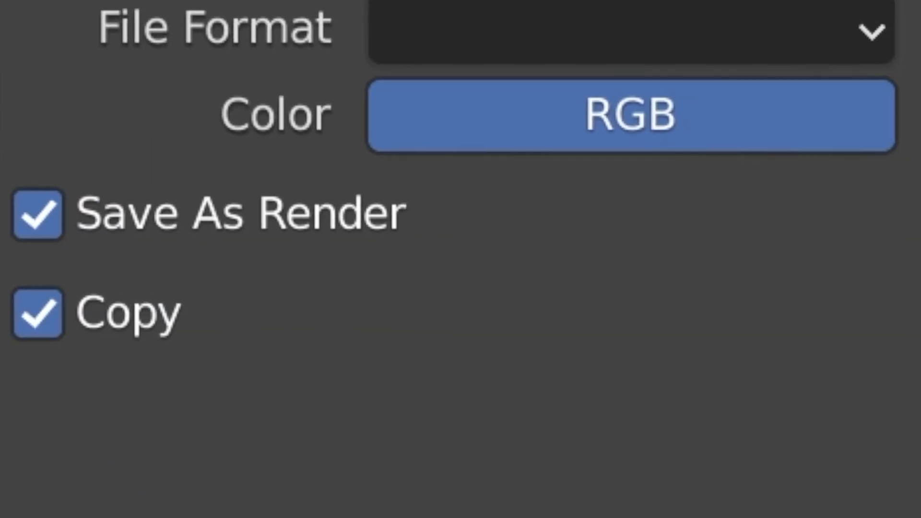
pyautogui.click(592, 20)
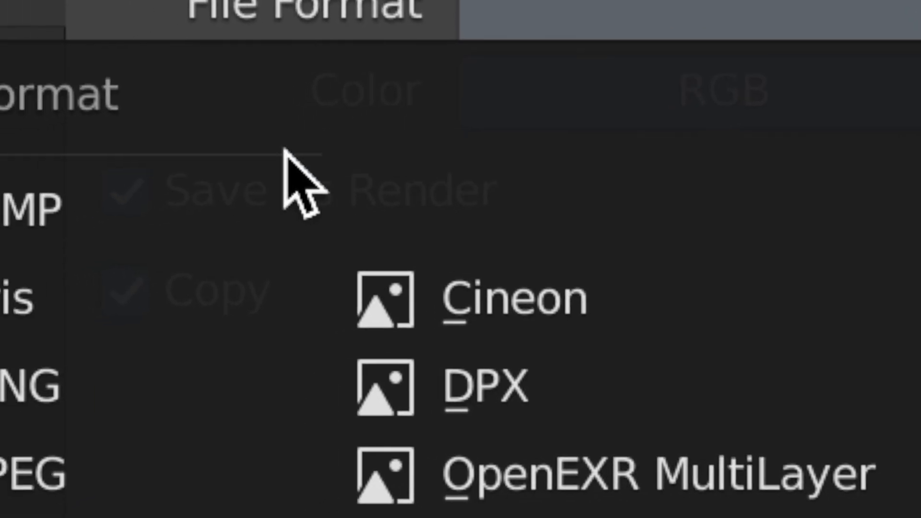
pyautogui.click(52, 380)
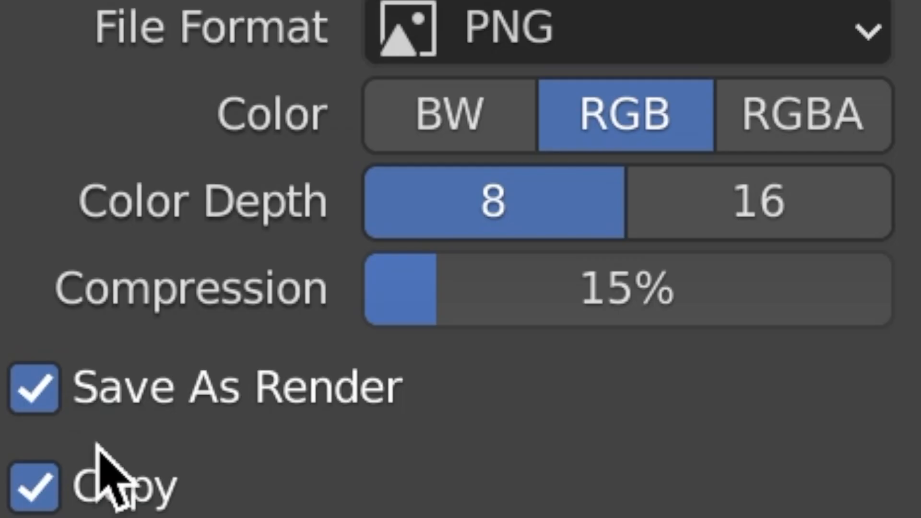
pyautogui.click(811, 109)
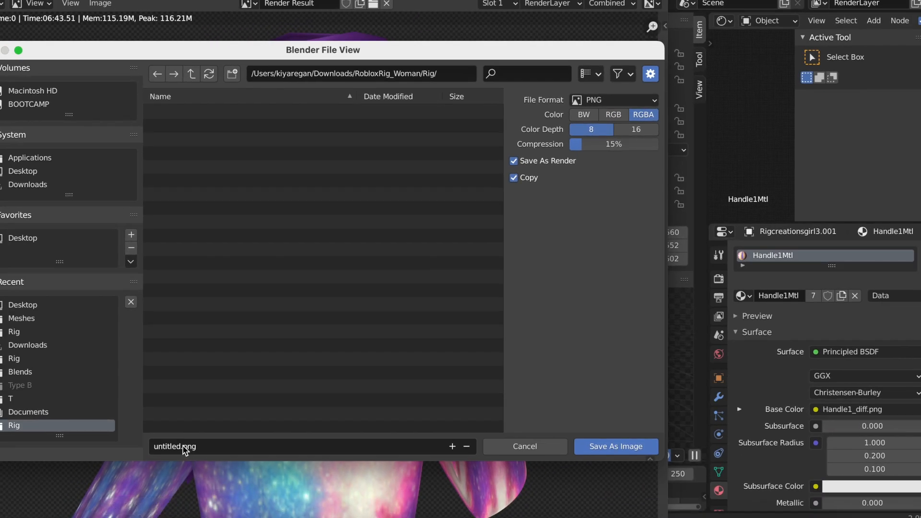
# - Name the image file with the creator's nickname followed by "render" and save it in the Rig folder
pyautogui.click(183, 450)
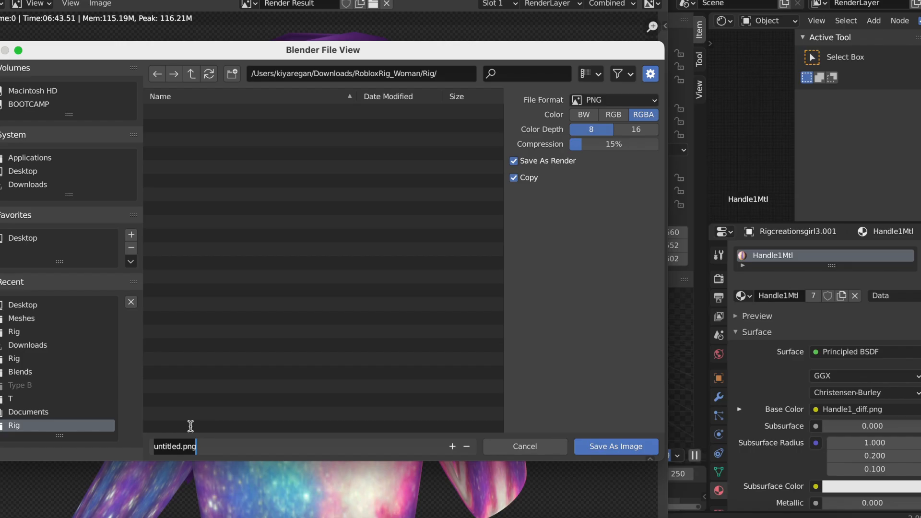
pyautogui.write('queenK')
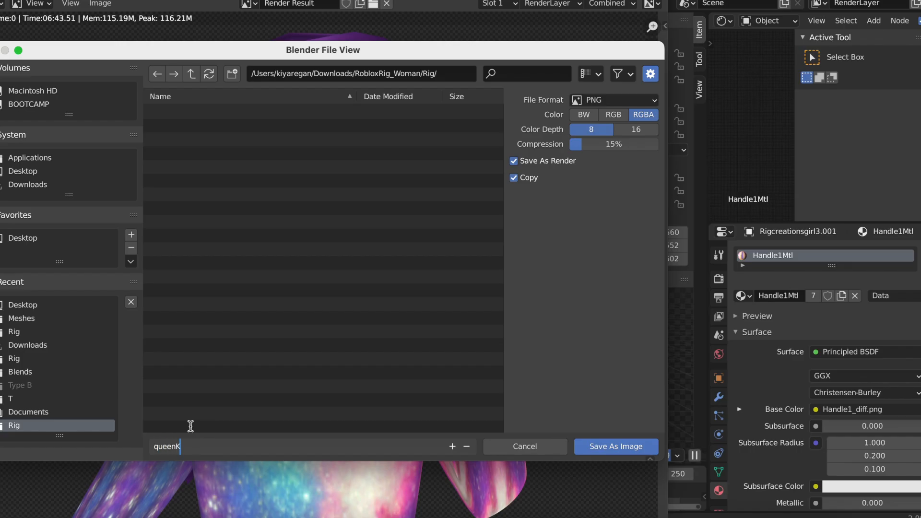
pyautogui.write('iyarender')
pyautogui.click(606, 453)
pyautogui.click(606, 453)
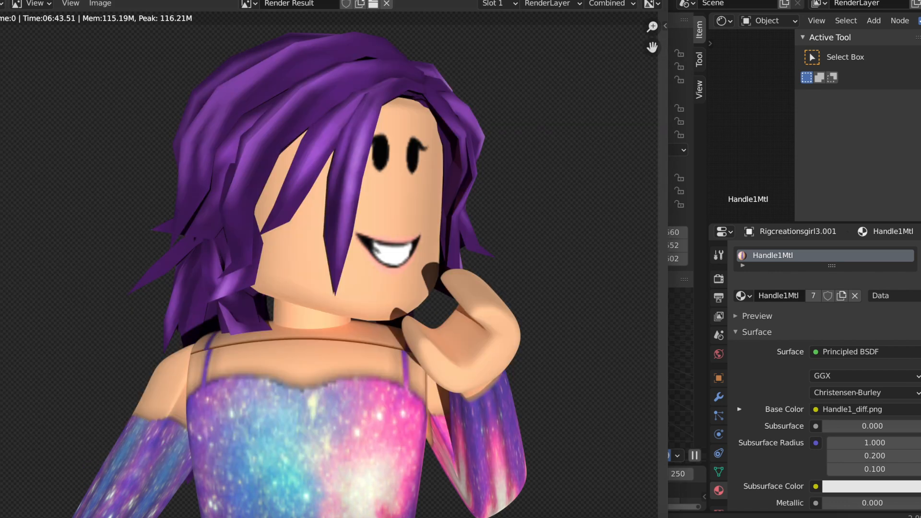
# - Close the render result and begin quitting the program
pyautogui.press('Escape')
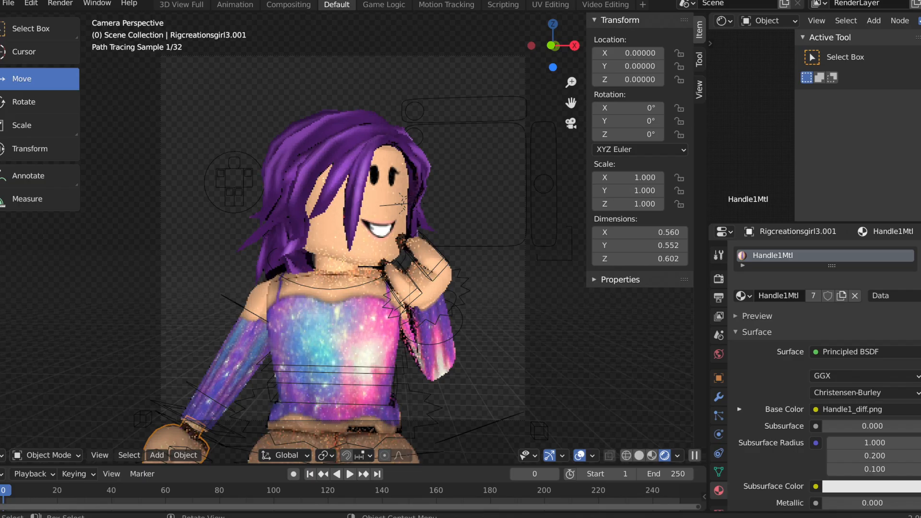
pyautogui.hotkey('ctrl', 'q')
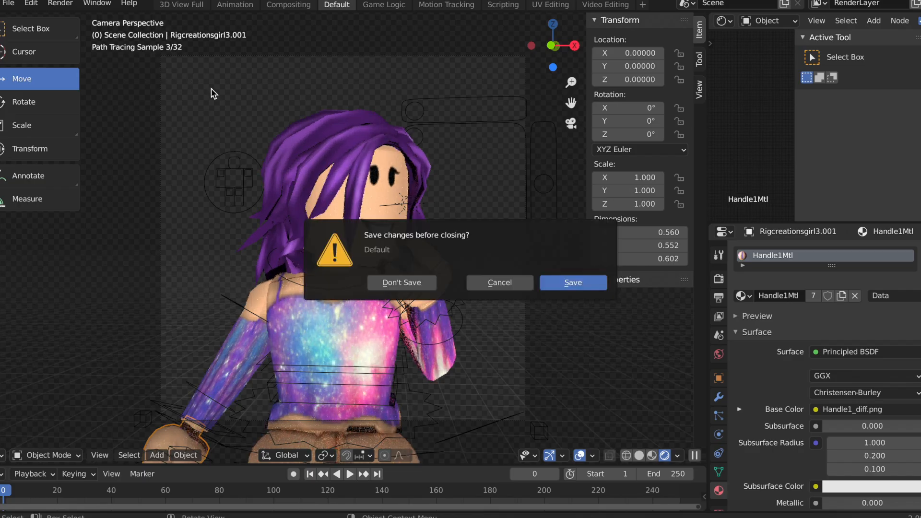